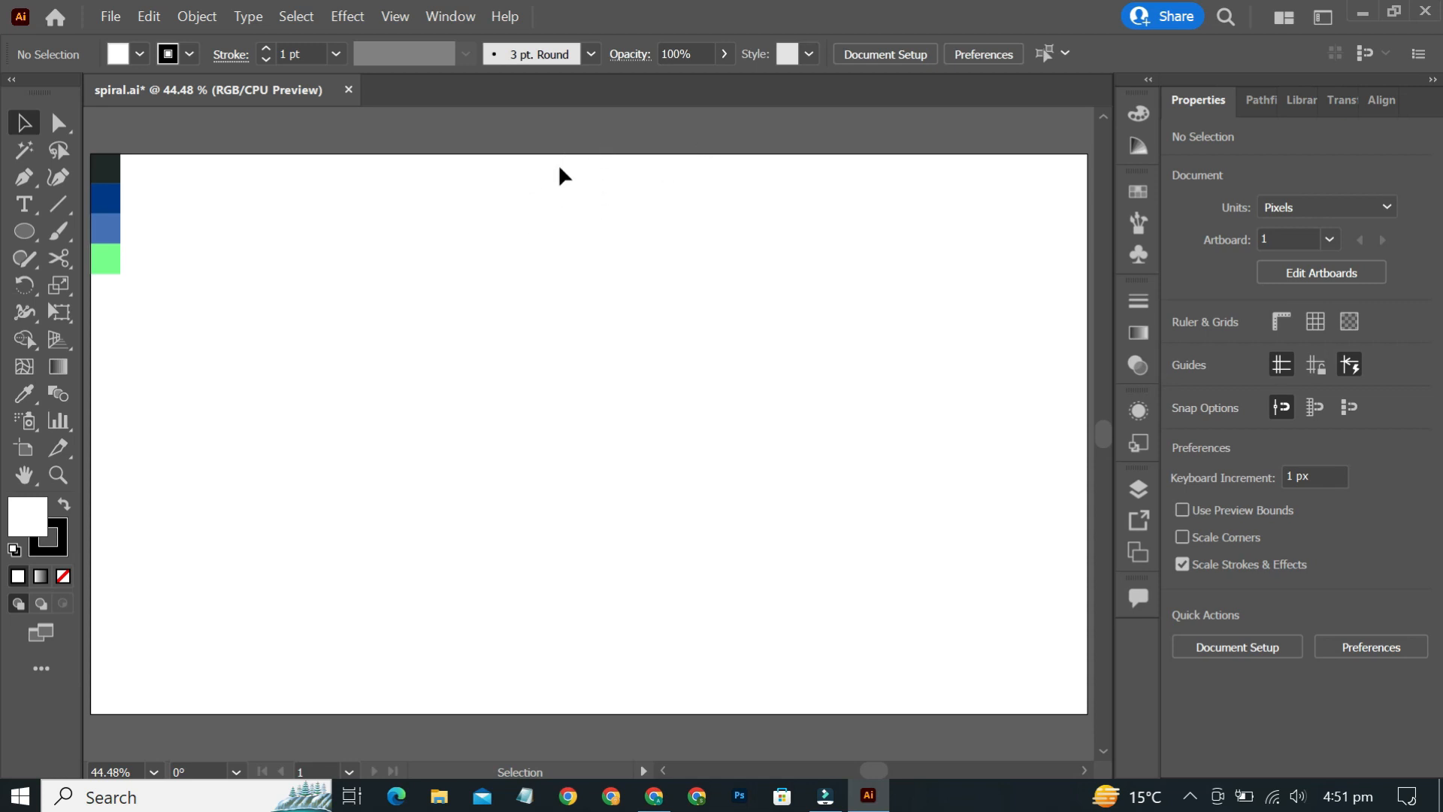
pyautogui.moveTo(153, 155)
pyautogui.mouseDown()
pyautogui.moveTo(105, 214)
pyautogui.moveTo(115, 335)
pyautogui.mouseUp()
pyautogui.click(295, 264)
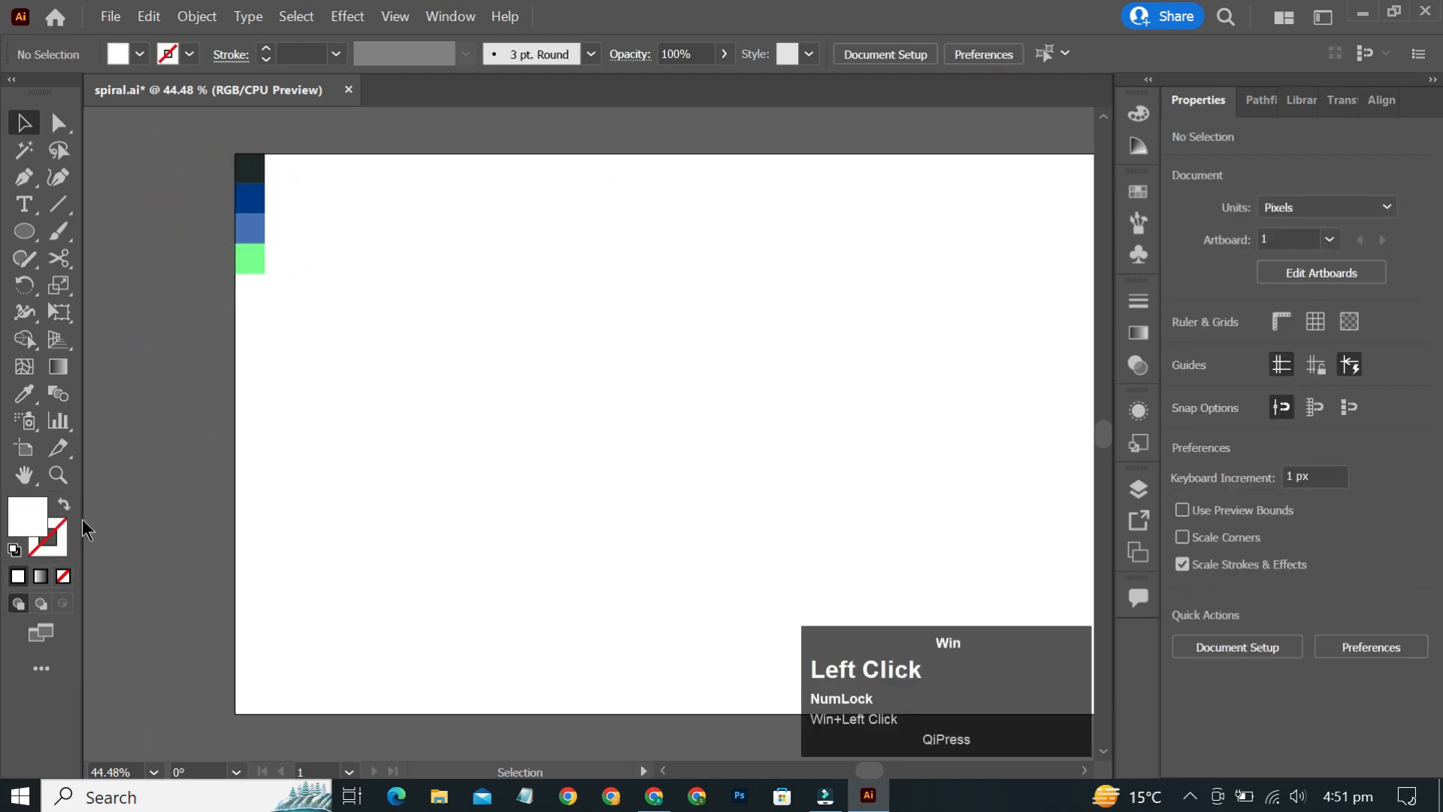
pyautogui.click(15, 550)
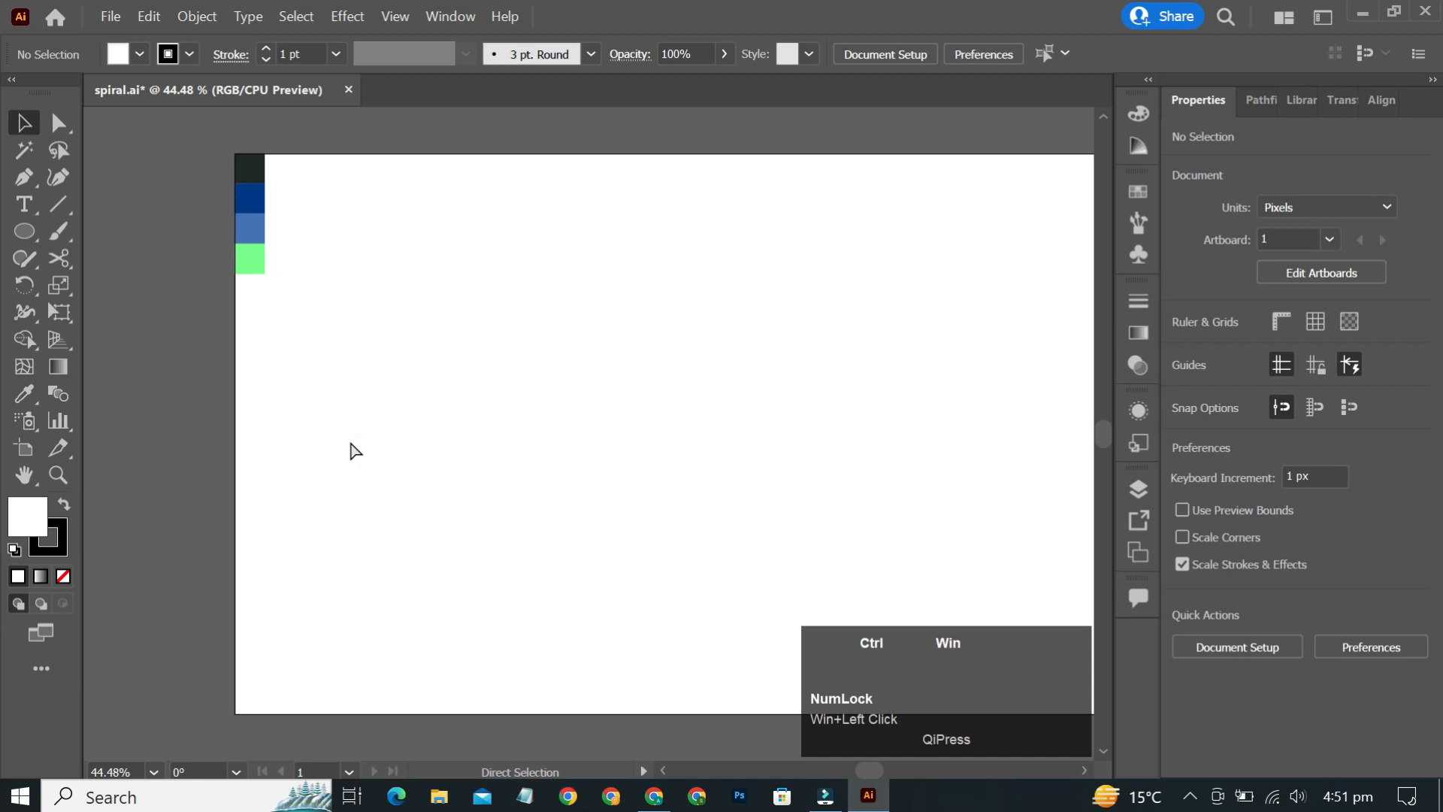
pyautogui.hotkey('ctrl', '0')
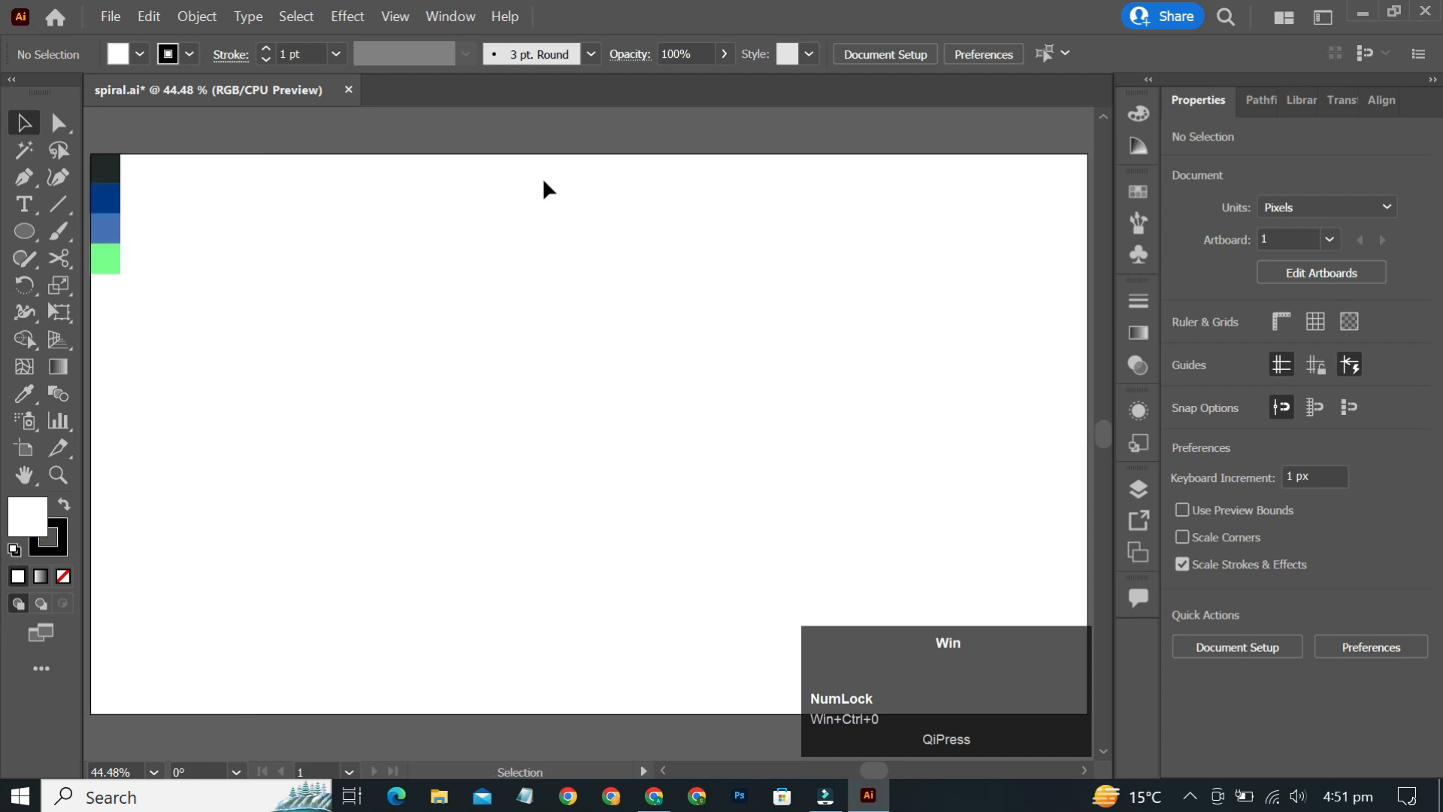
pyautogui.rightClick(34, 242)
pyautogui.click(664, 282)
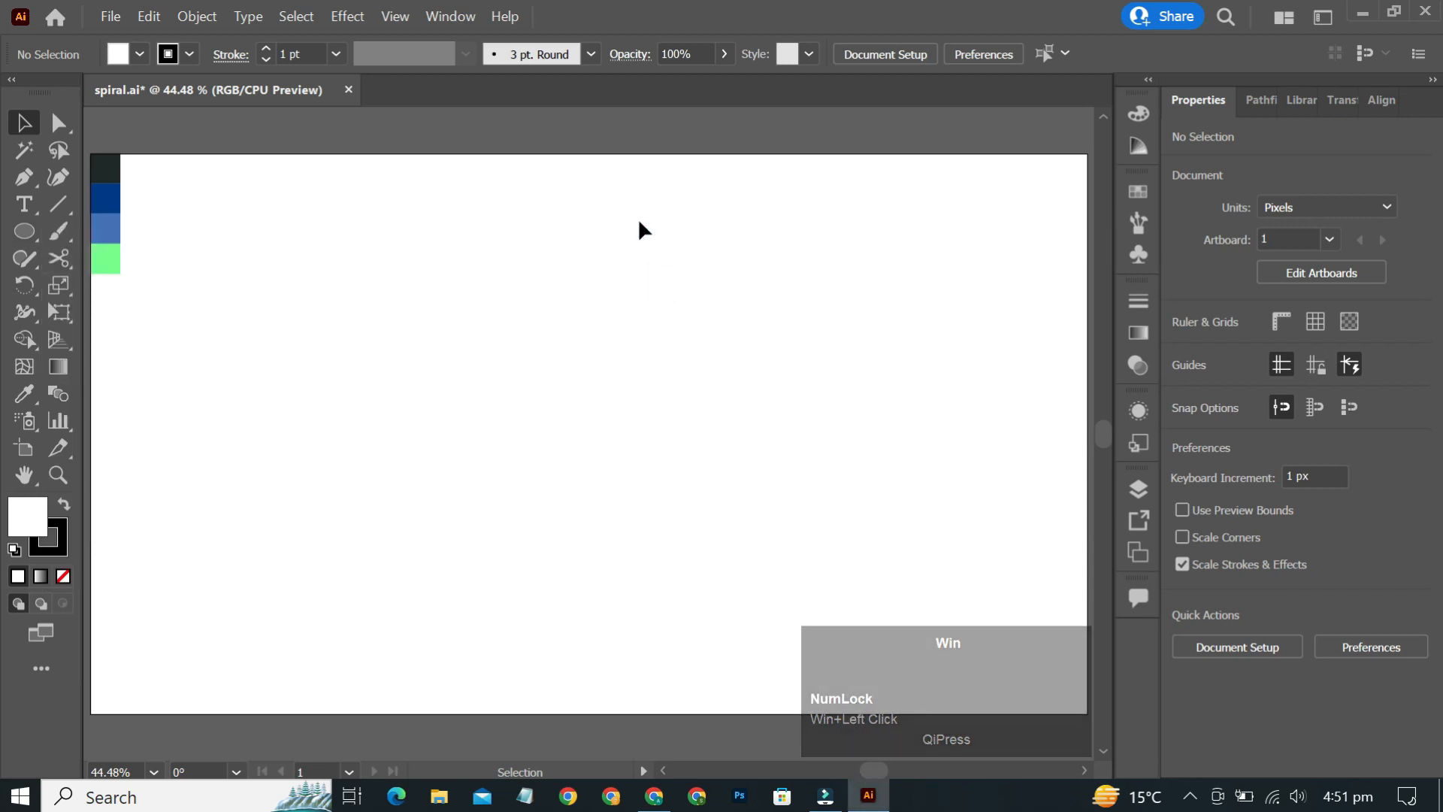
# - Draw a circle about 82 px in diameter near the top centre of the artboard with the Ellipse tool
pyautogui.press('l')
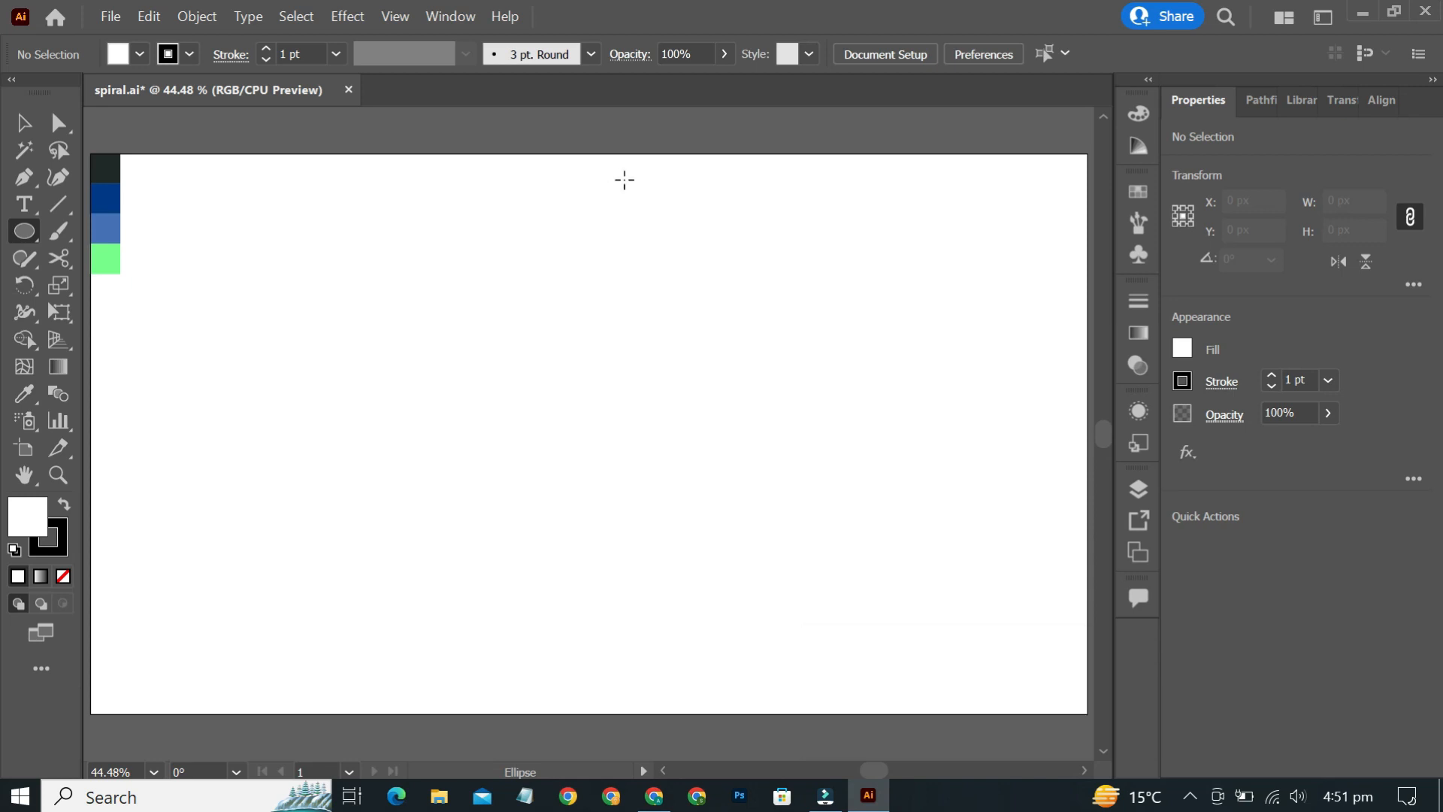
pyautogui.moveTo(624, 181); pyautogui.dragTo(655, 197)
pyautogui.press('v')
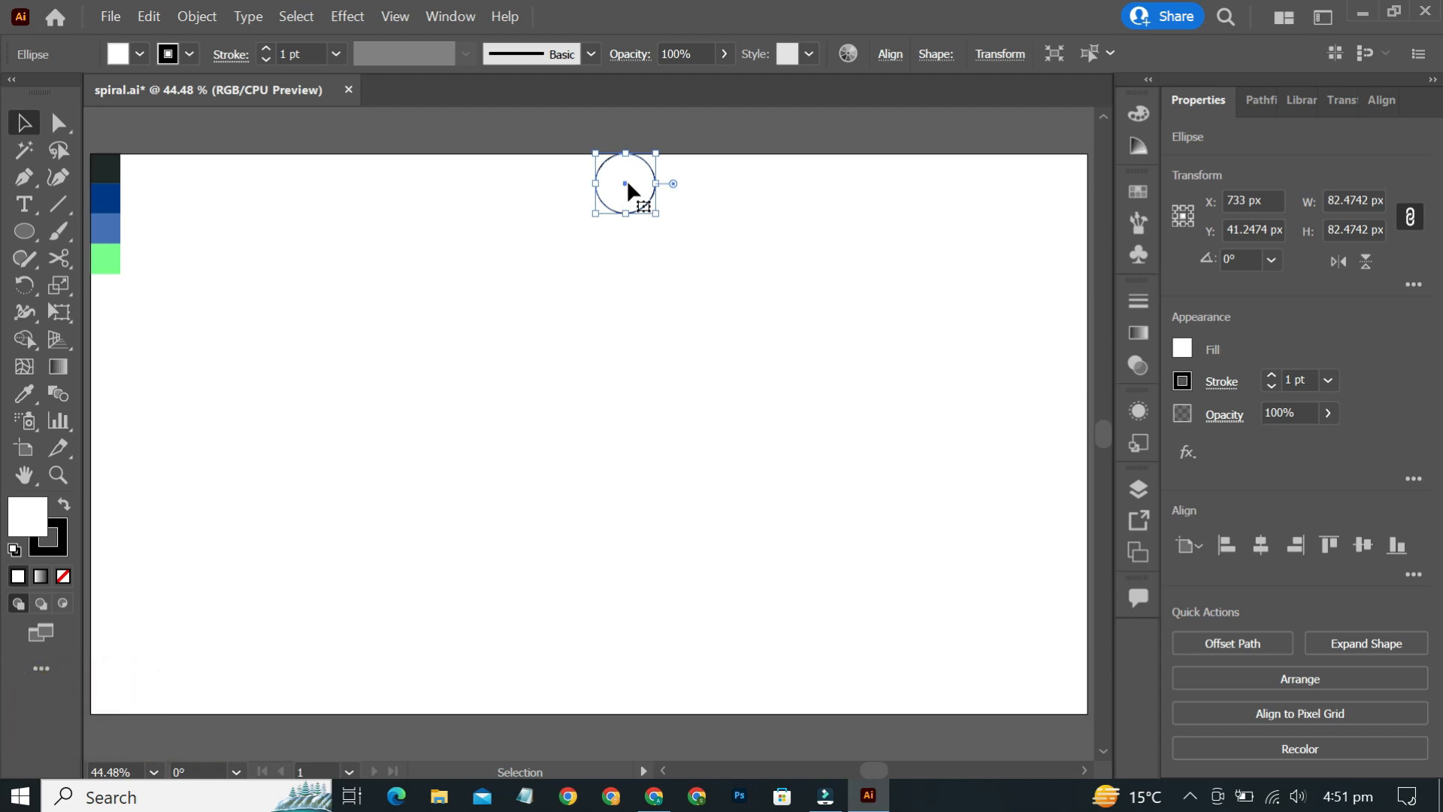
# - Duplicate the circle slightly to the left and repeat the transformation three times for five overlapping circles
pyautogui.moveTo(628, 183); pyautogui.dragTo(612, 181)
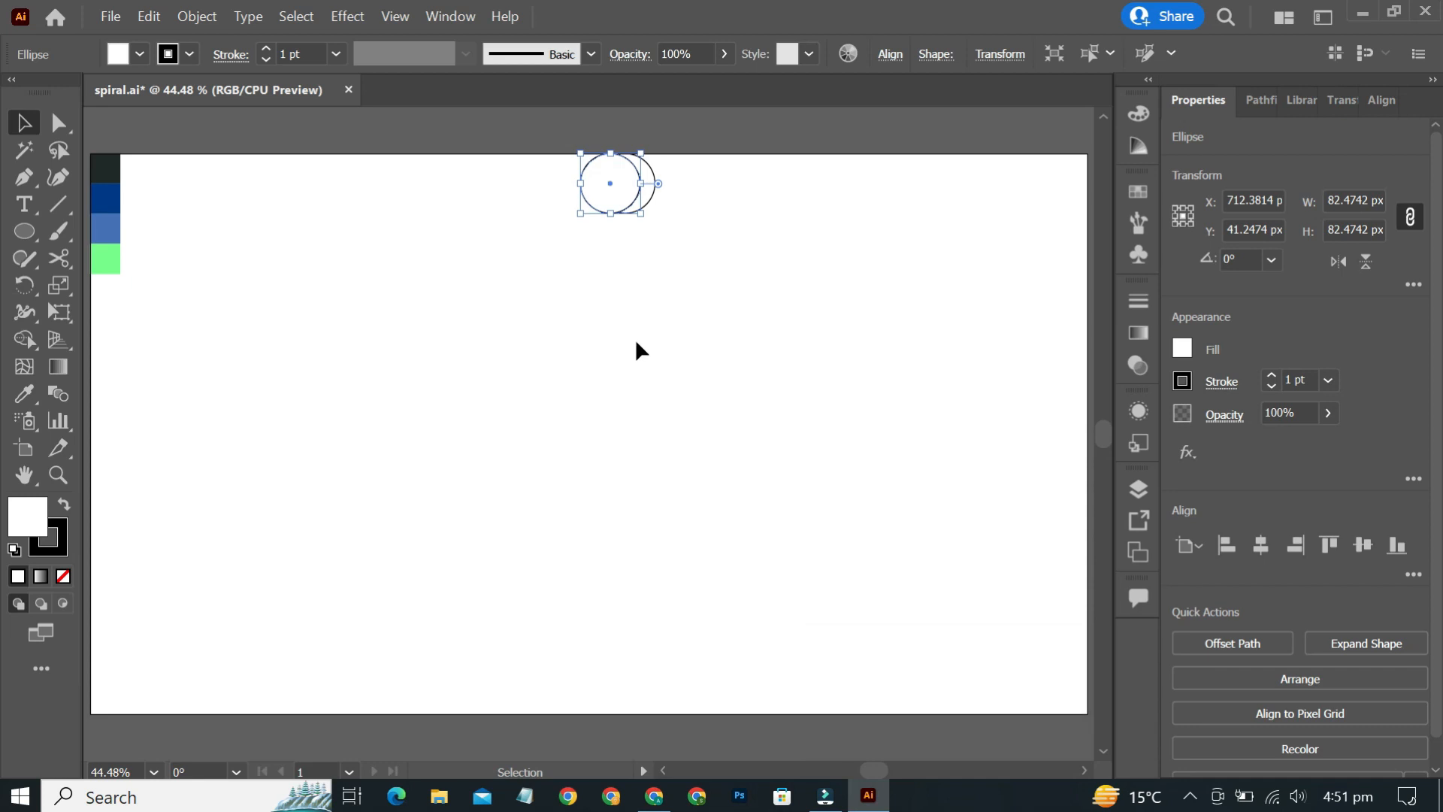
pyautogui.press('ctrl')
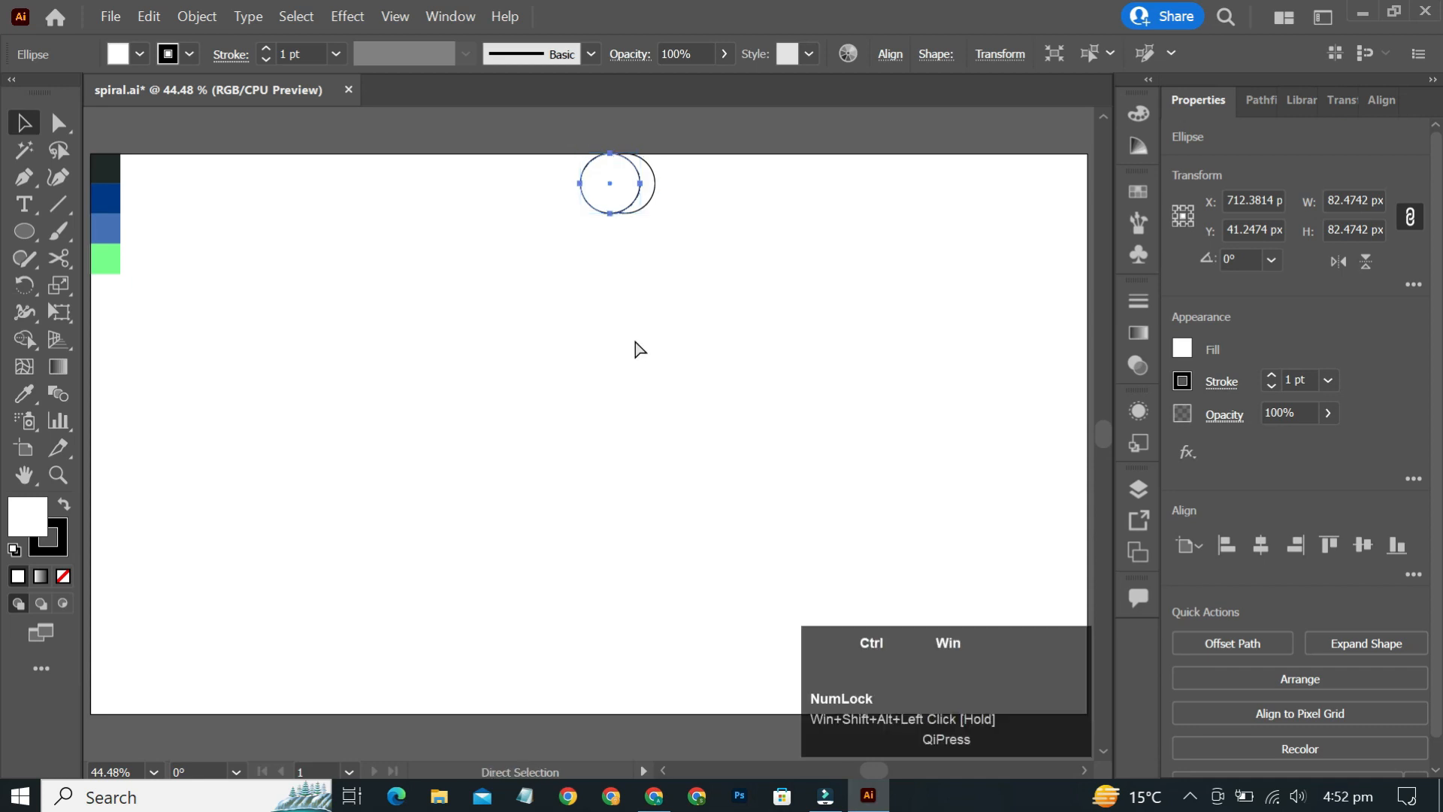
pyautogui.hotkey('ctrl', 'd')
pyautogui.hotkey('ctrl', 'd')
pyautogui.hotkey('ctrl', 'd')
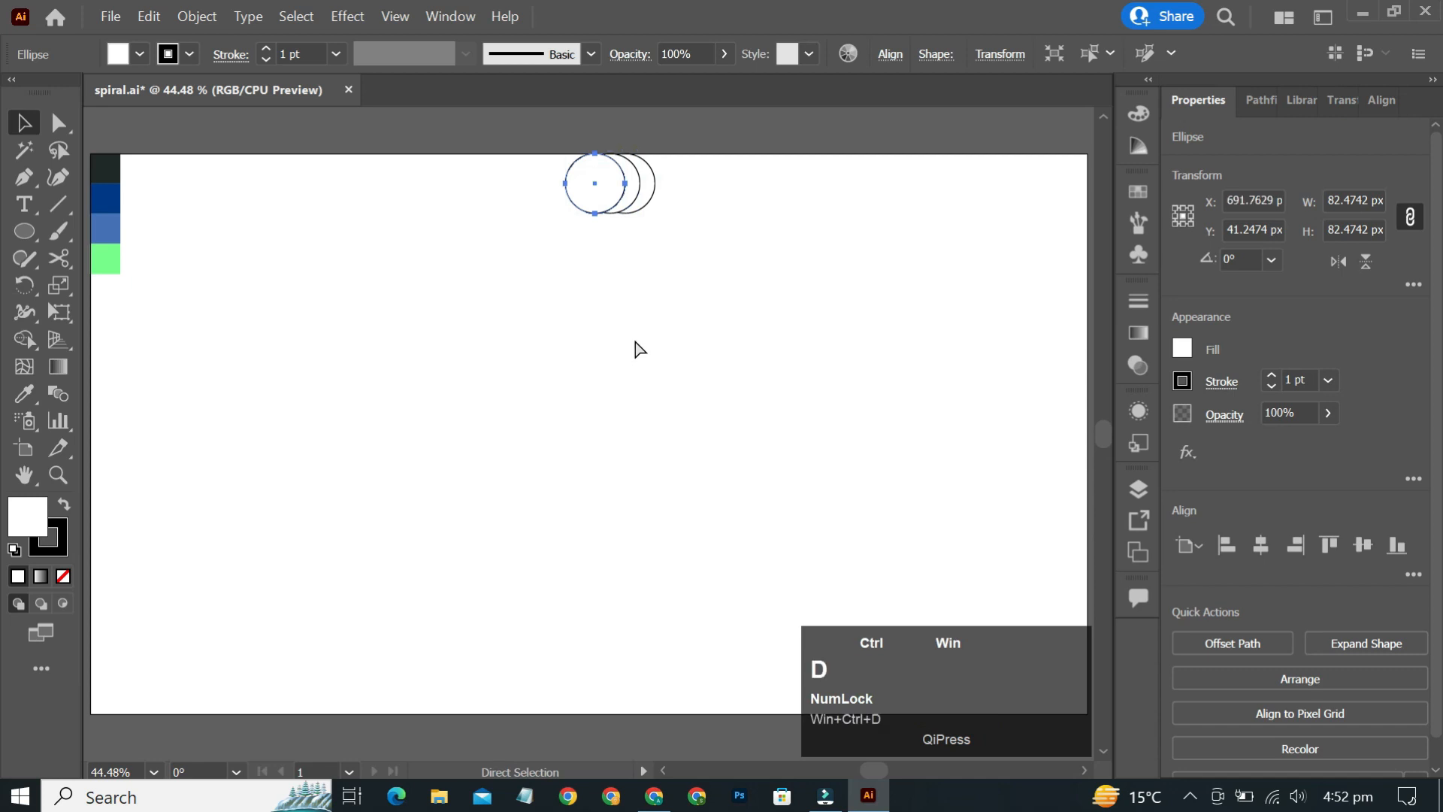
# - Select all five circles and use Shape Builder to merge the overlapping regions into crescent shapes
pyautogui.moveTo(697, 159); pyautogui.dragTo(550, 224)
pyautogui.scroll(2, 628, 164)
pyautogui.scroll(1, 640, 156)
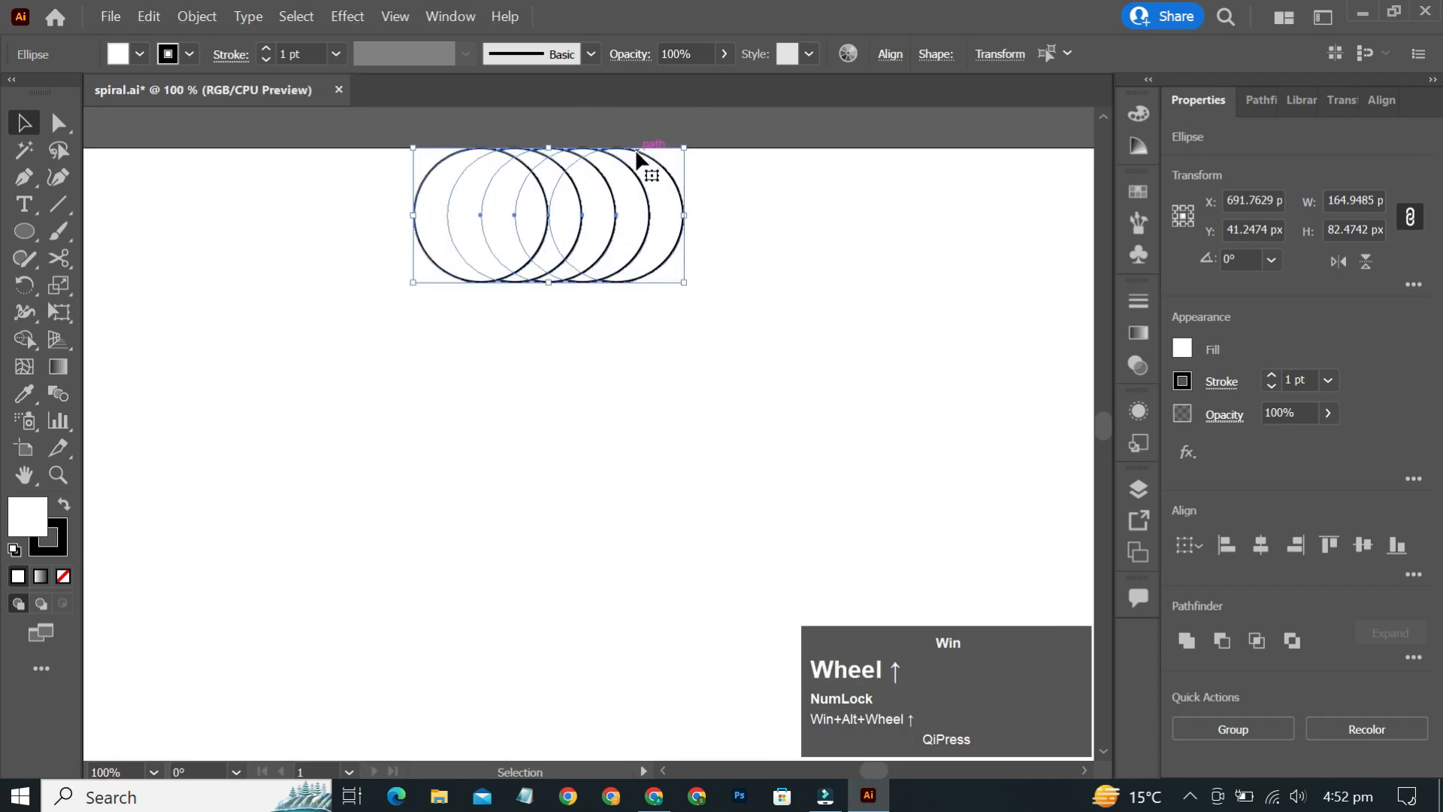
pyautogui.hotkey('shift', 'm')
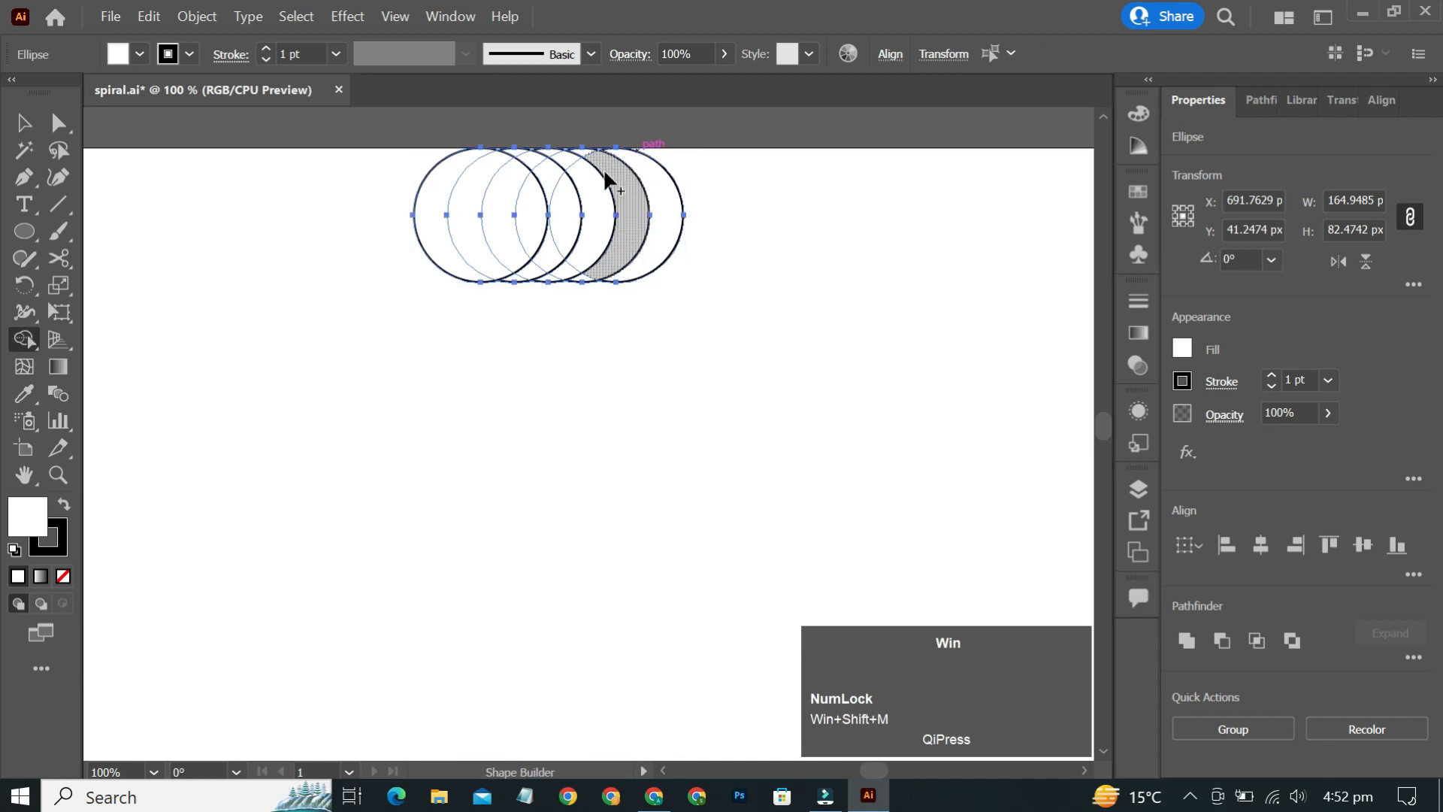
pyautogui.scroll(1, 587, 173)
pyautogui.scroll(1, 584, 171)
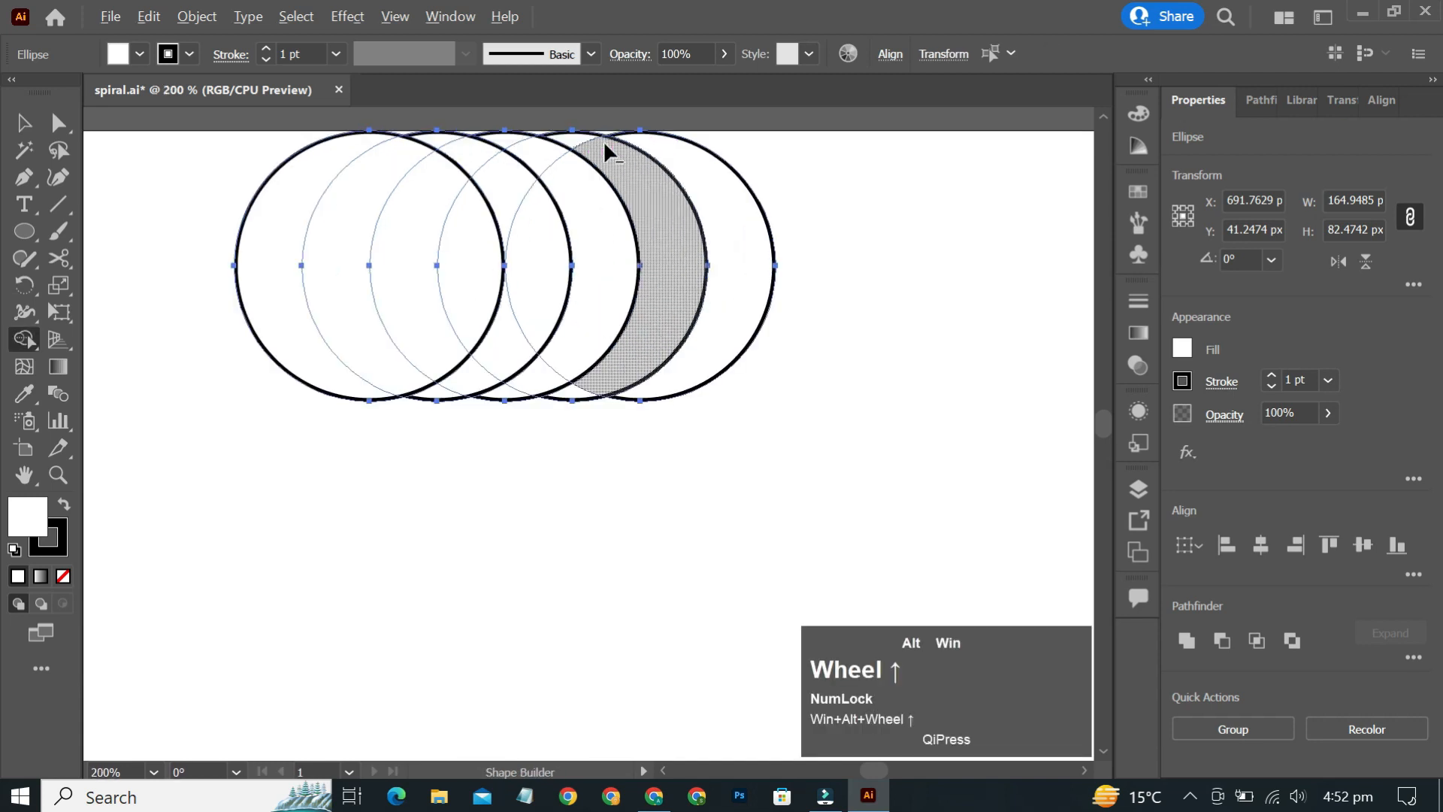
pyautogui.click(578, 138)
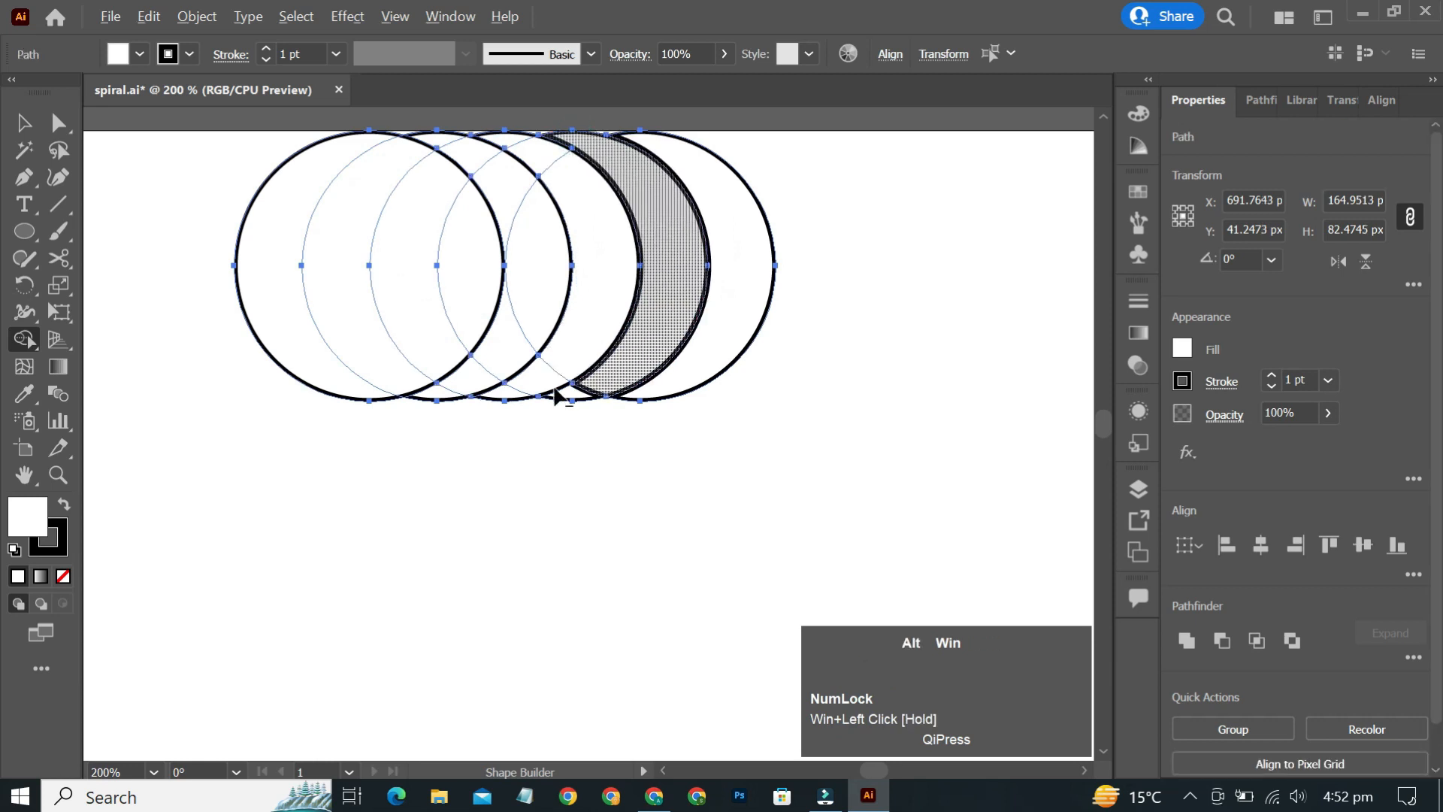
pyautogui.scroll(1, 579, 394)
pyautogui.click(587, 404)
pyautogui.moveTo(483, 390)
pyautogui.mouseDown()
pyautogui.moveTo(565, 368)
pyautogui.moveTo(574, 290)
pyautogui.moveTo(487, 174)
pyautogui.moveTo(565, 213)
pyautogui.moveTo(405, 167)
pyautogui.mouseUp()
pyautogui.scroll(4, 573, 289)
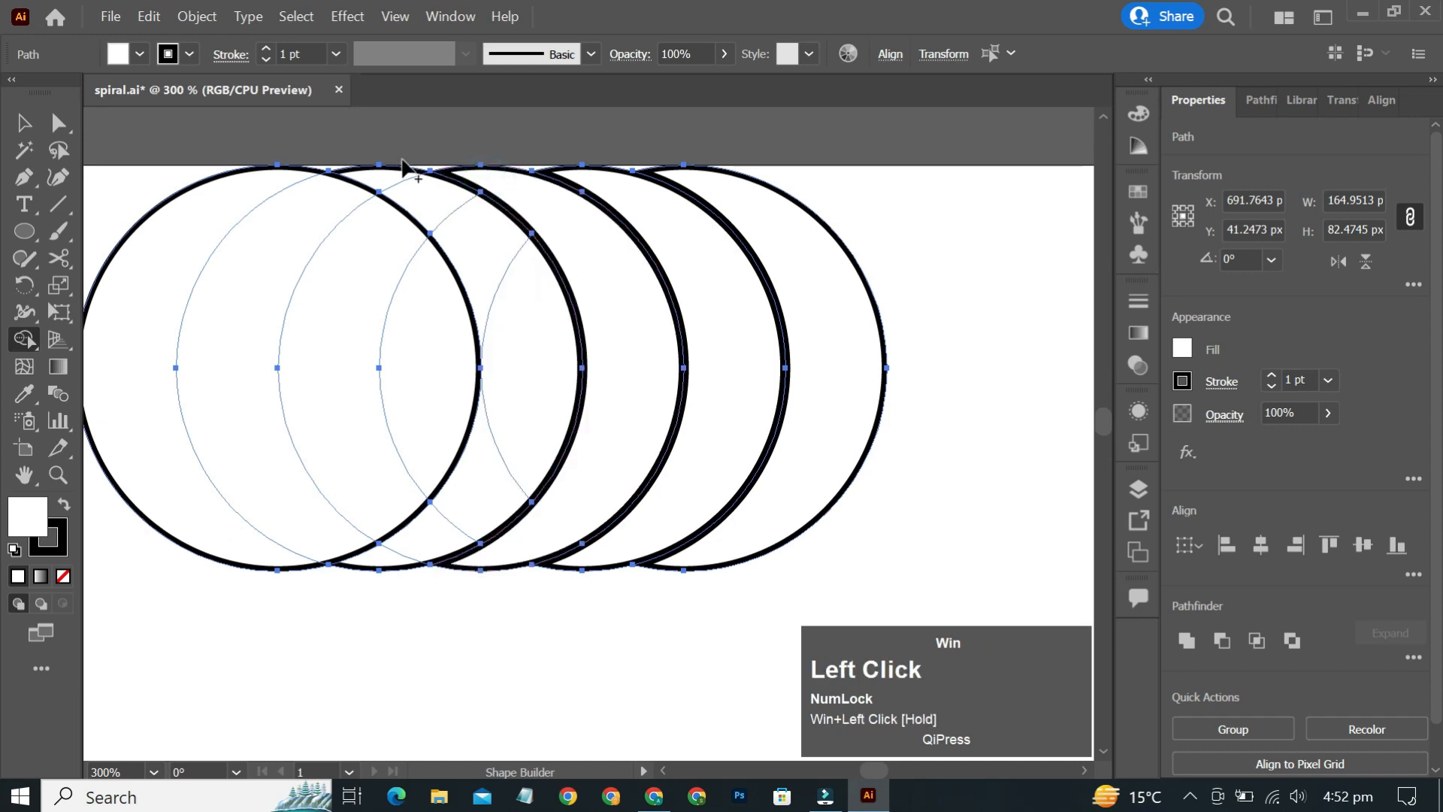
# - Delete the leftover circle pieces on the left side with Shape Builder
pyautogui.click(521, 321)
pyautogui.moveTo(516, 354)
pyautogui.mouseDown()
pyautogui.moveTo(467, 506)
pyautogui.moveTo(367, 567)
pyautogui.moveTo(399, 454)
pyautogui.mouseUp()
pyautogui.keyDown('alt'); pyautogui.click(391, 353); pyautogui.keyUp('alt')
pyautogui.moveTo(391, 353)
pyautogui.mouseDown()
pyautogui.moveTo(115, 525)
pyautogui.moveTo(259, 413)
pyautogui.mouseUp()
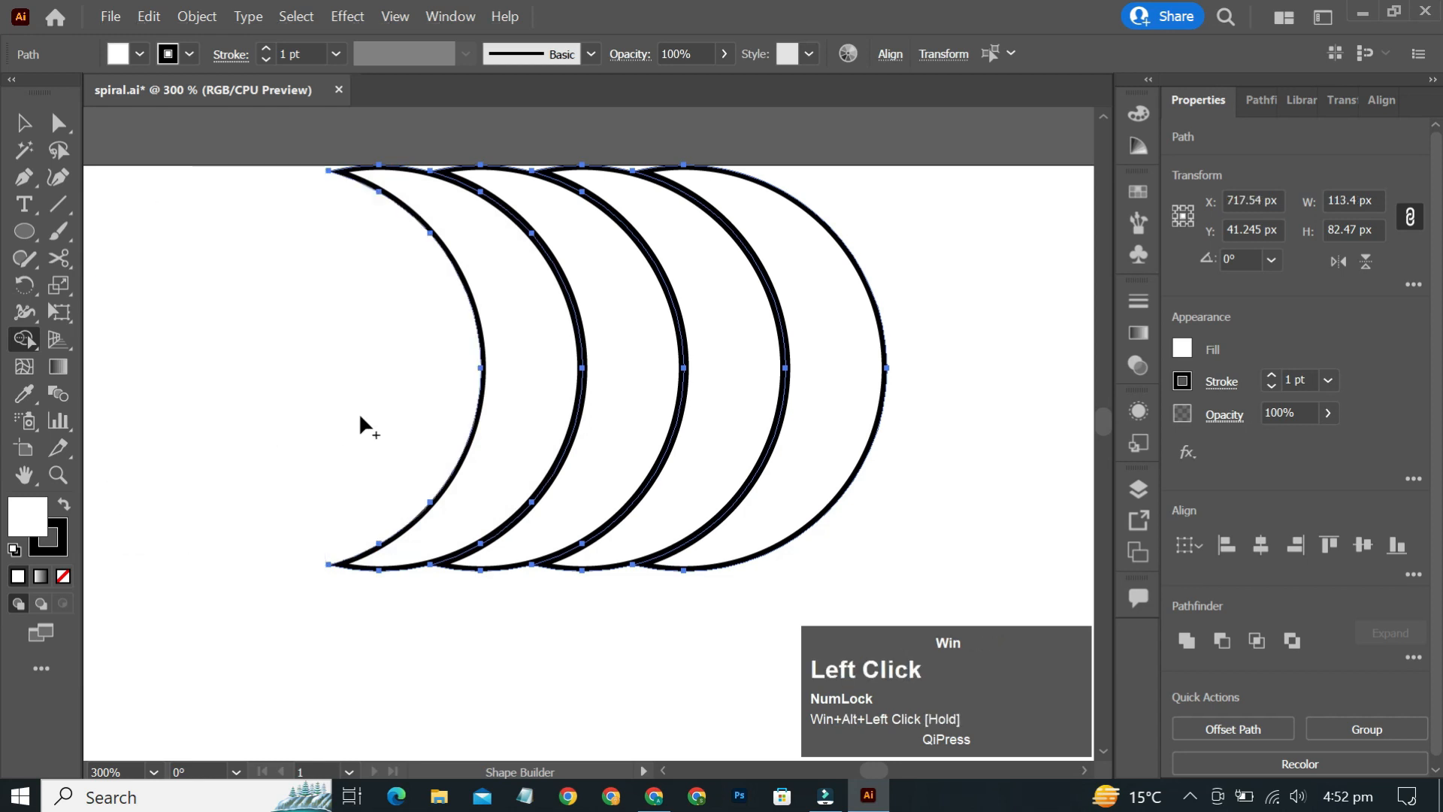
# - Fill the rightmost crescent with the dark swatch colour using the Eyedropper
pyautogui.press('v')
pyautogui.click(888, 266)
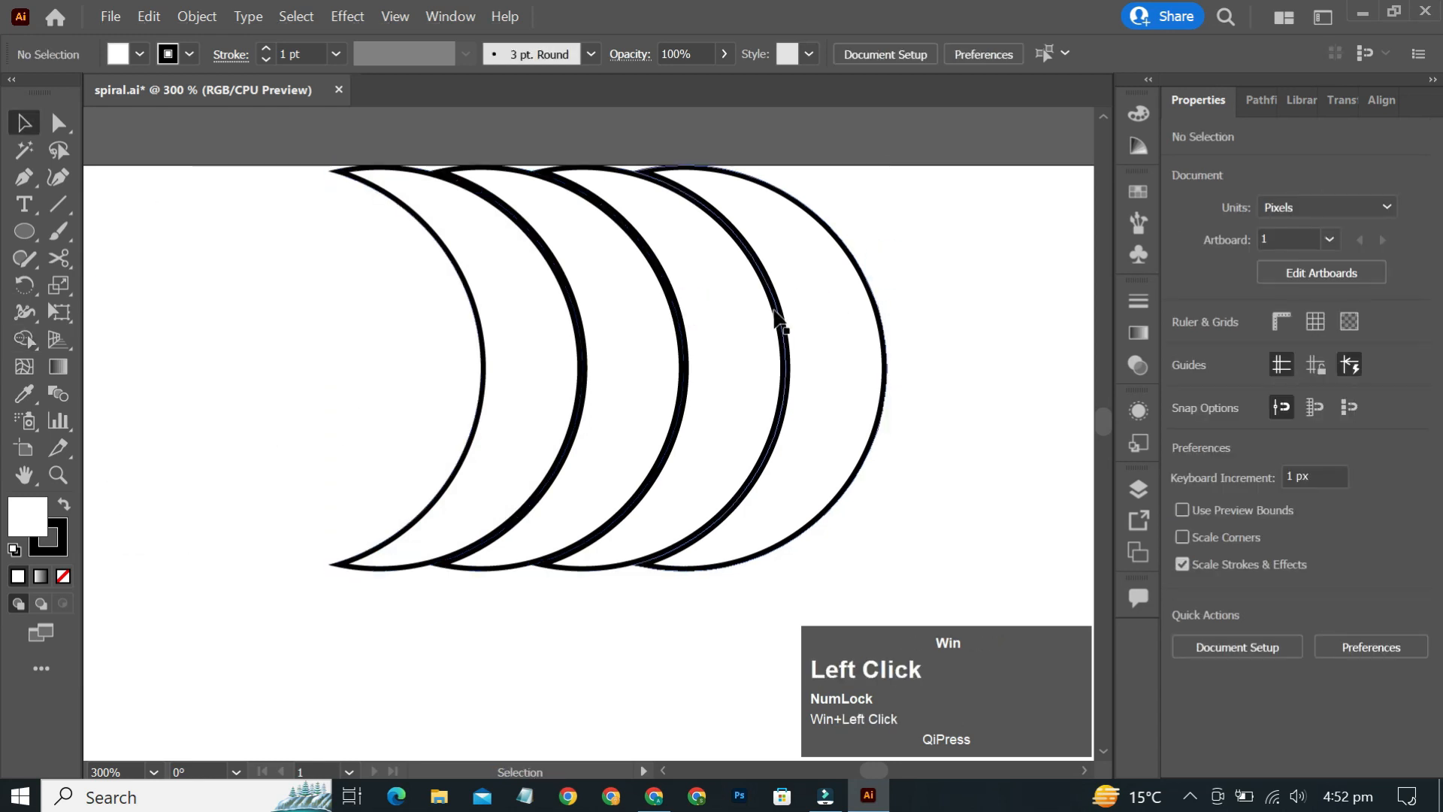
pyautogui.scroll(-3, 782, 322)
pyautogui.scroll(-2, 722, 331)
pyautogui.hscroll(-4, 484, 344)
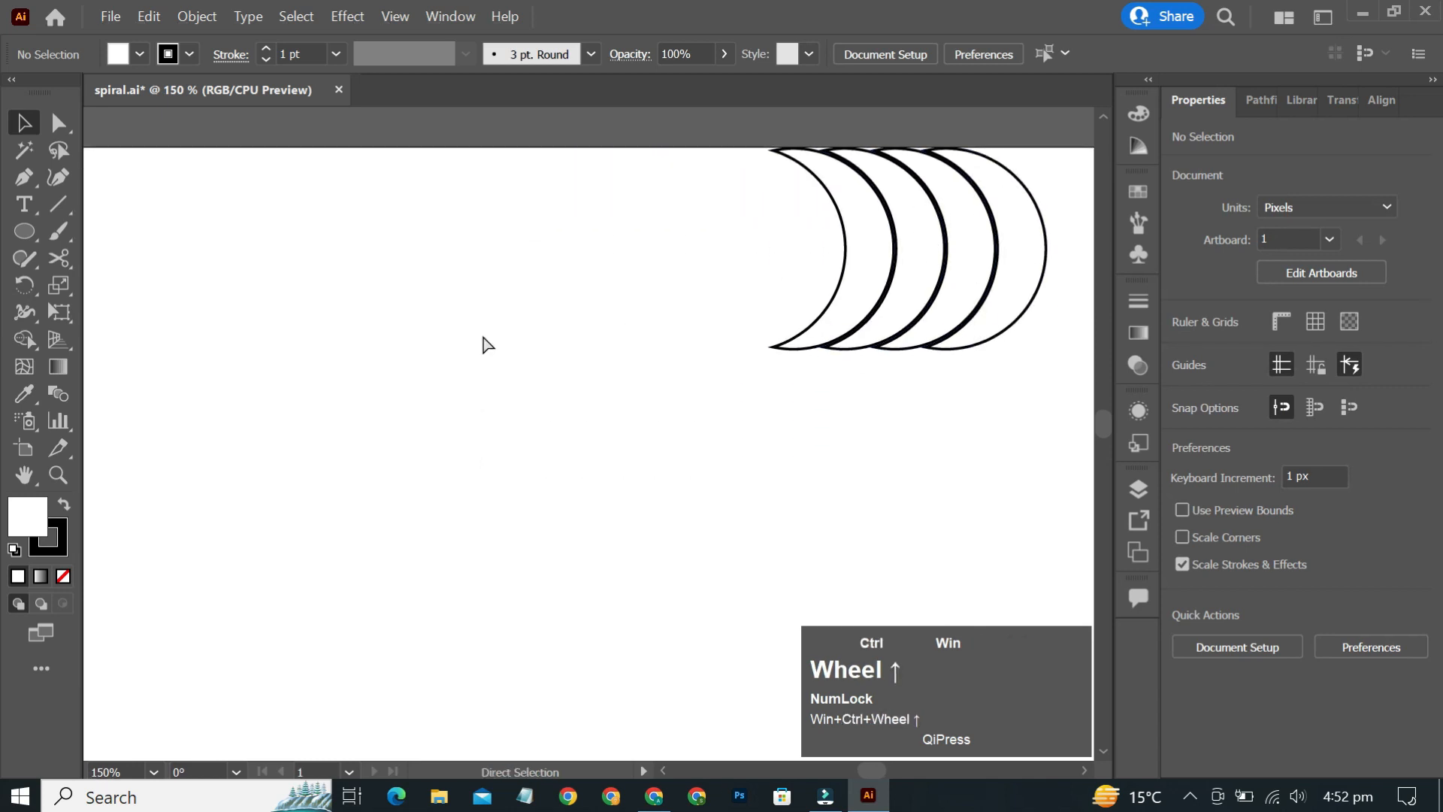
pyautogui.scroll(-2, 487, 345)
pyautogui.hscroll(-3, 429, 361)
pyautogui.scroll(-2, 430, 353)
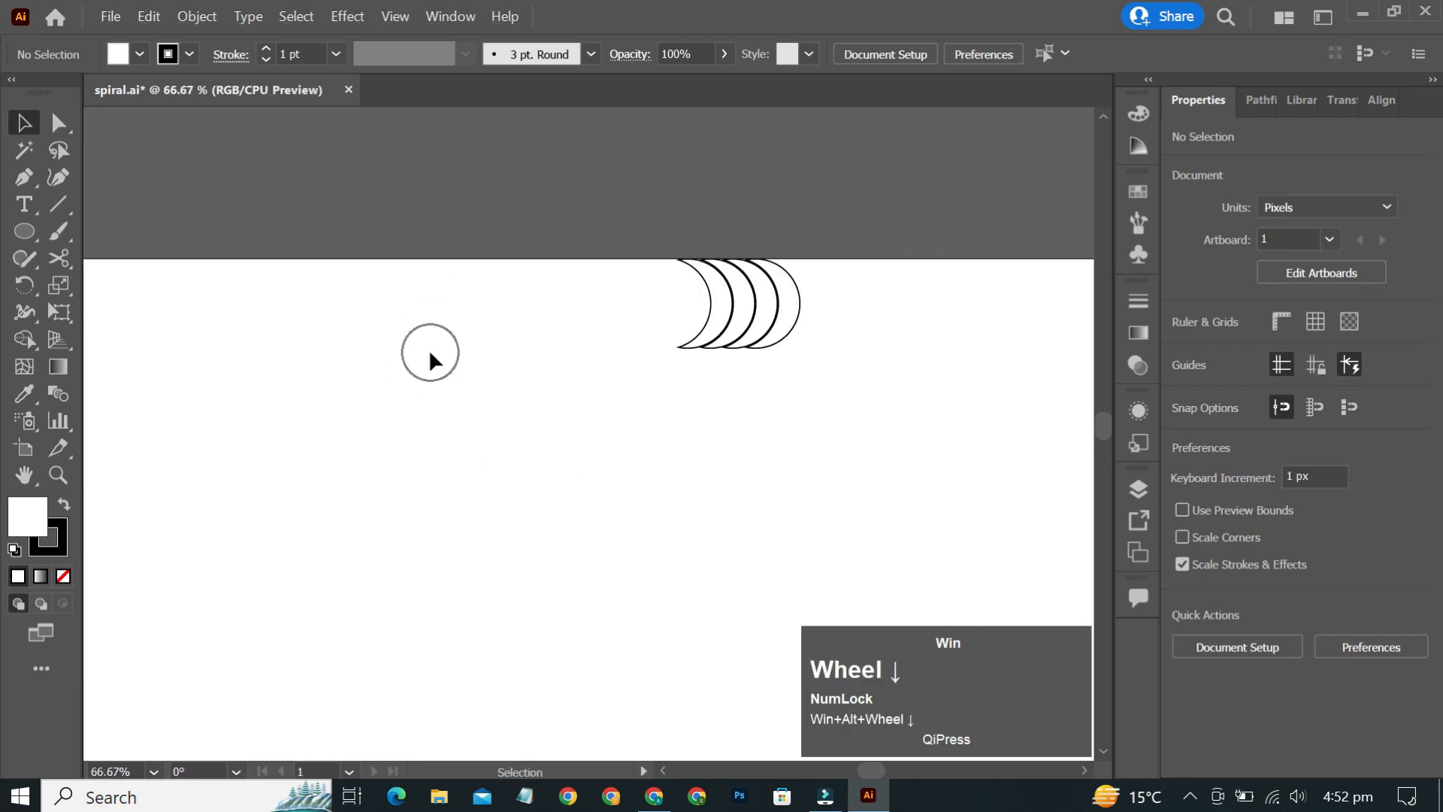
pyautogui.hscroll(-4, 431, 358)
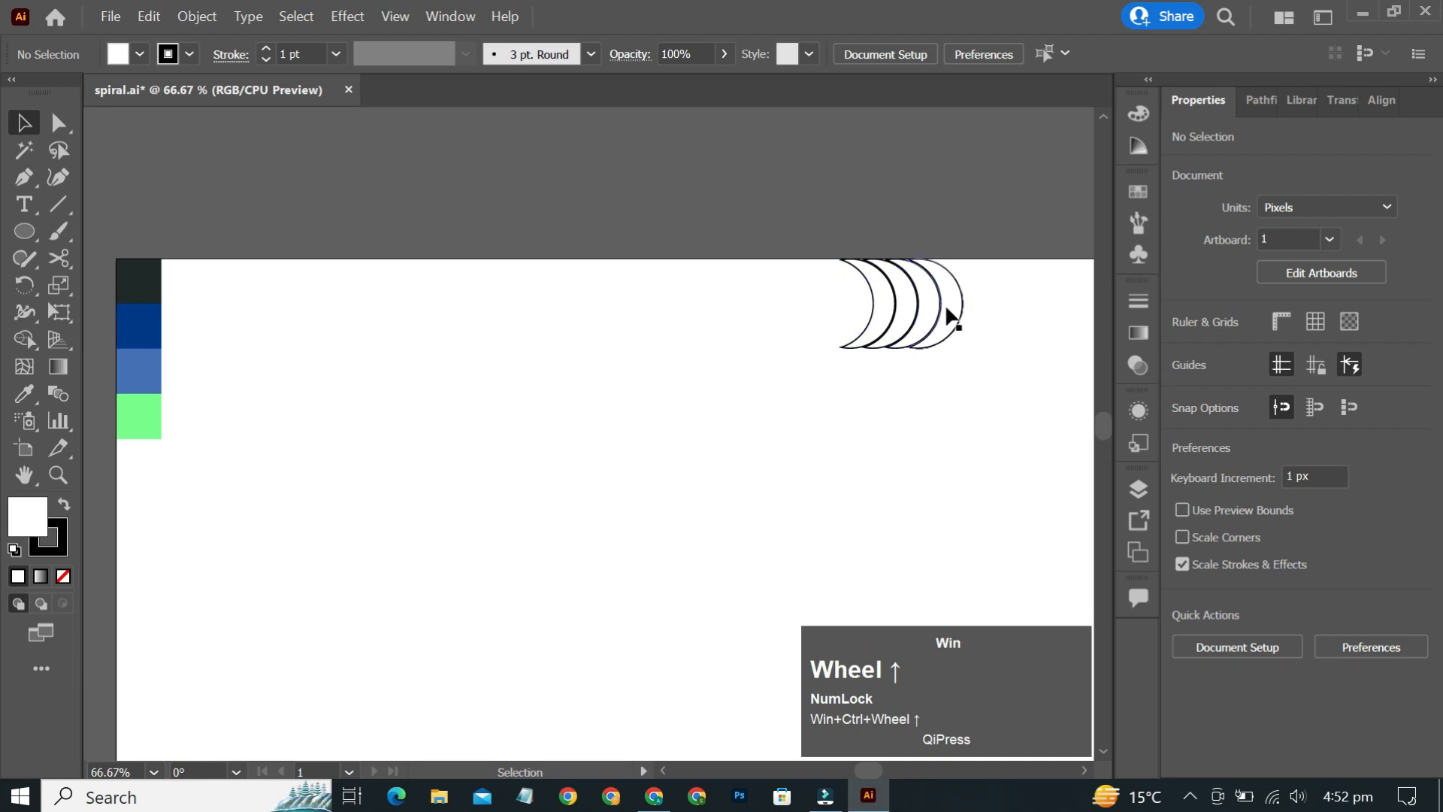
pyautogui.click(945, 304)
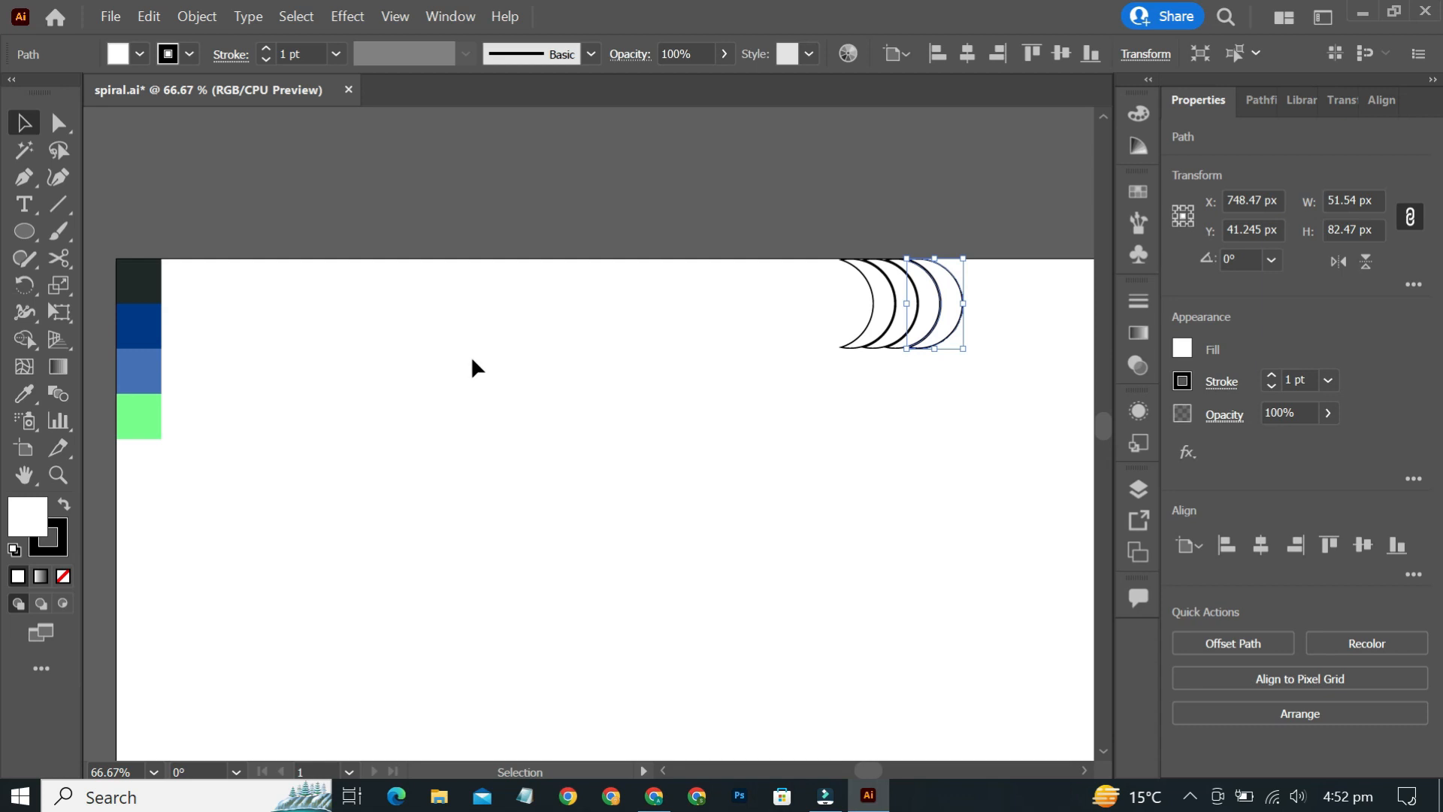
pyautogui.press('i')
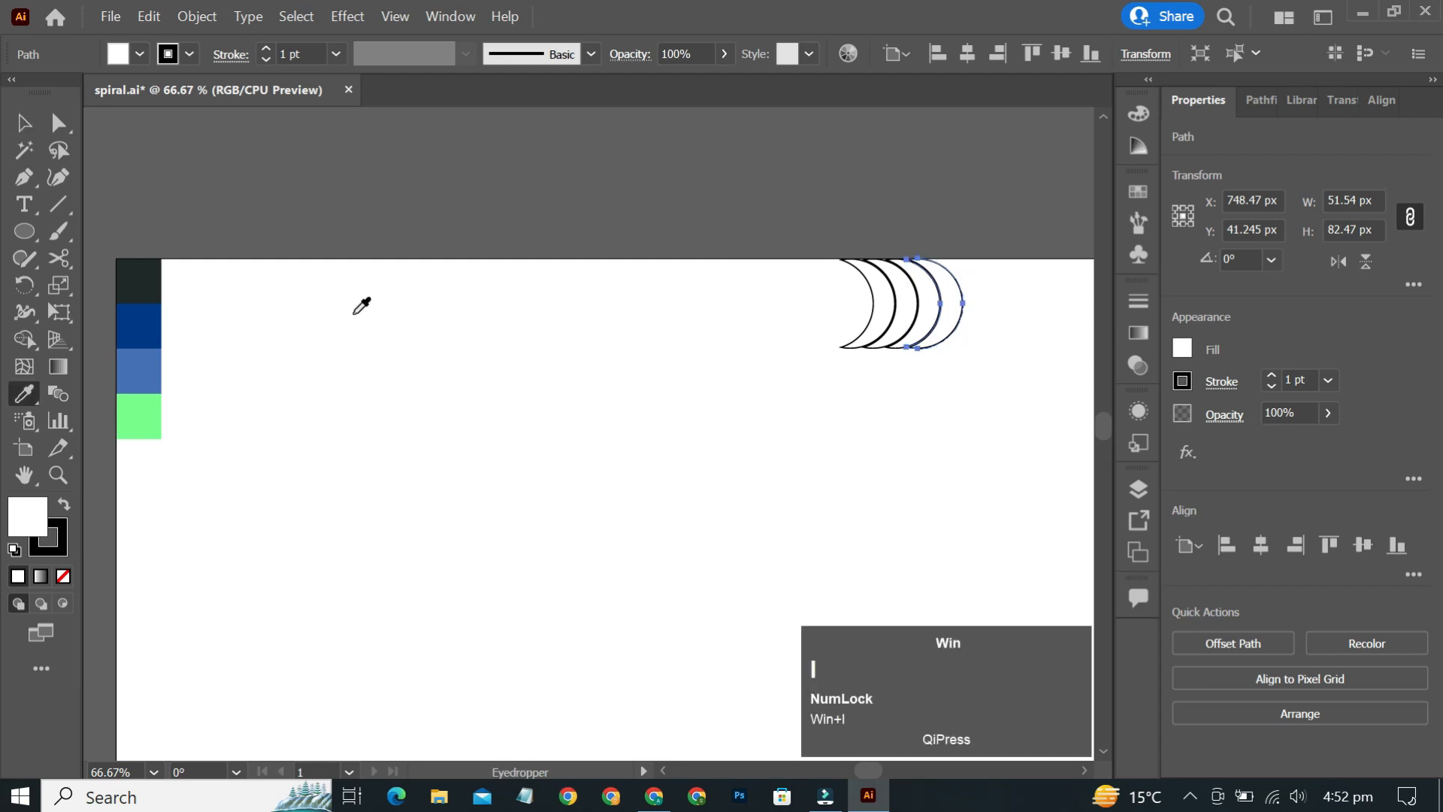
pyautogui.click(140, 293)
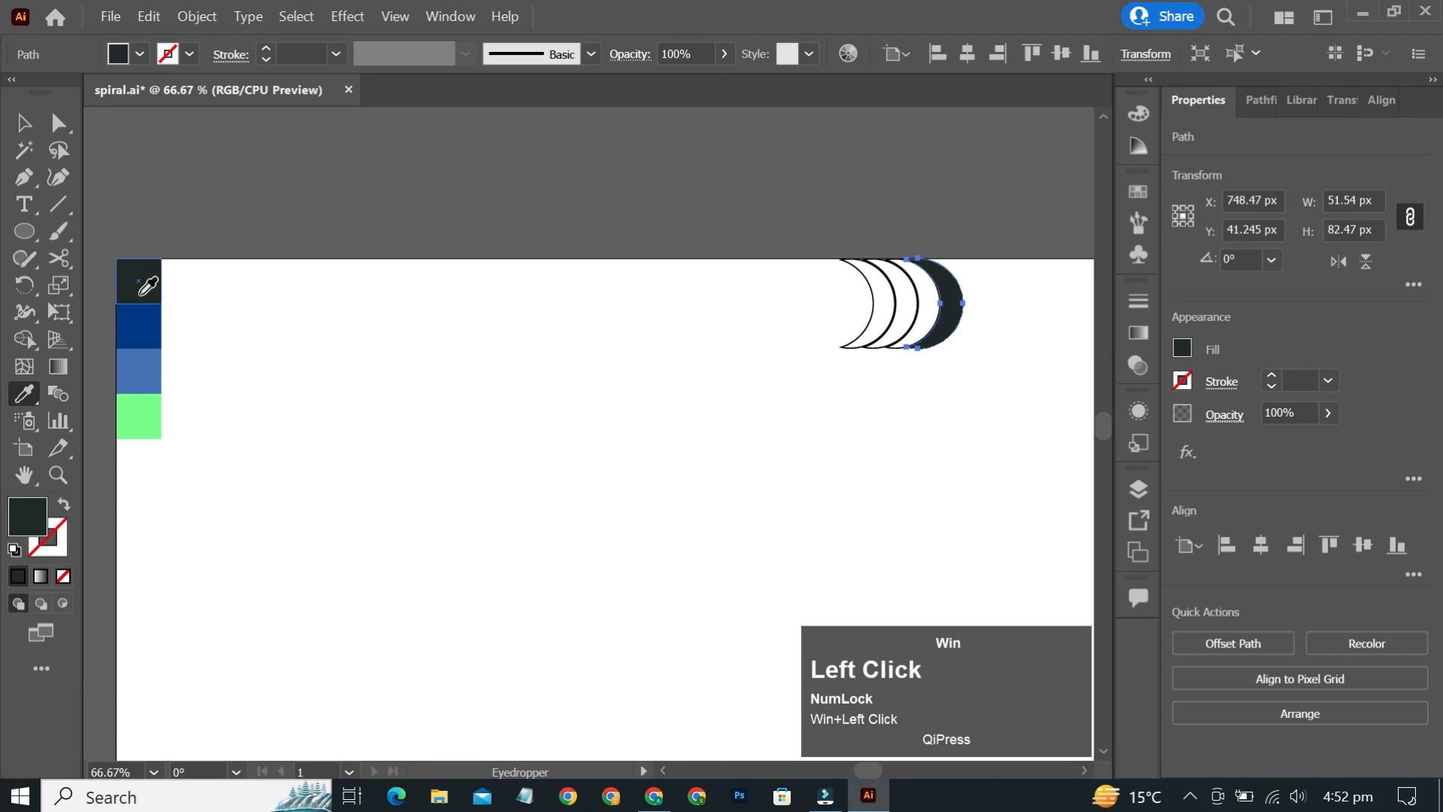
# - Fill the second crescent from the right with the dark blue swatch colour using the Eyedropper
pyautogui.press('v')
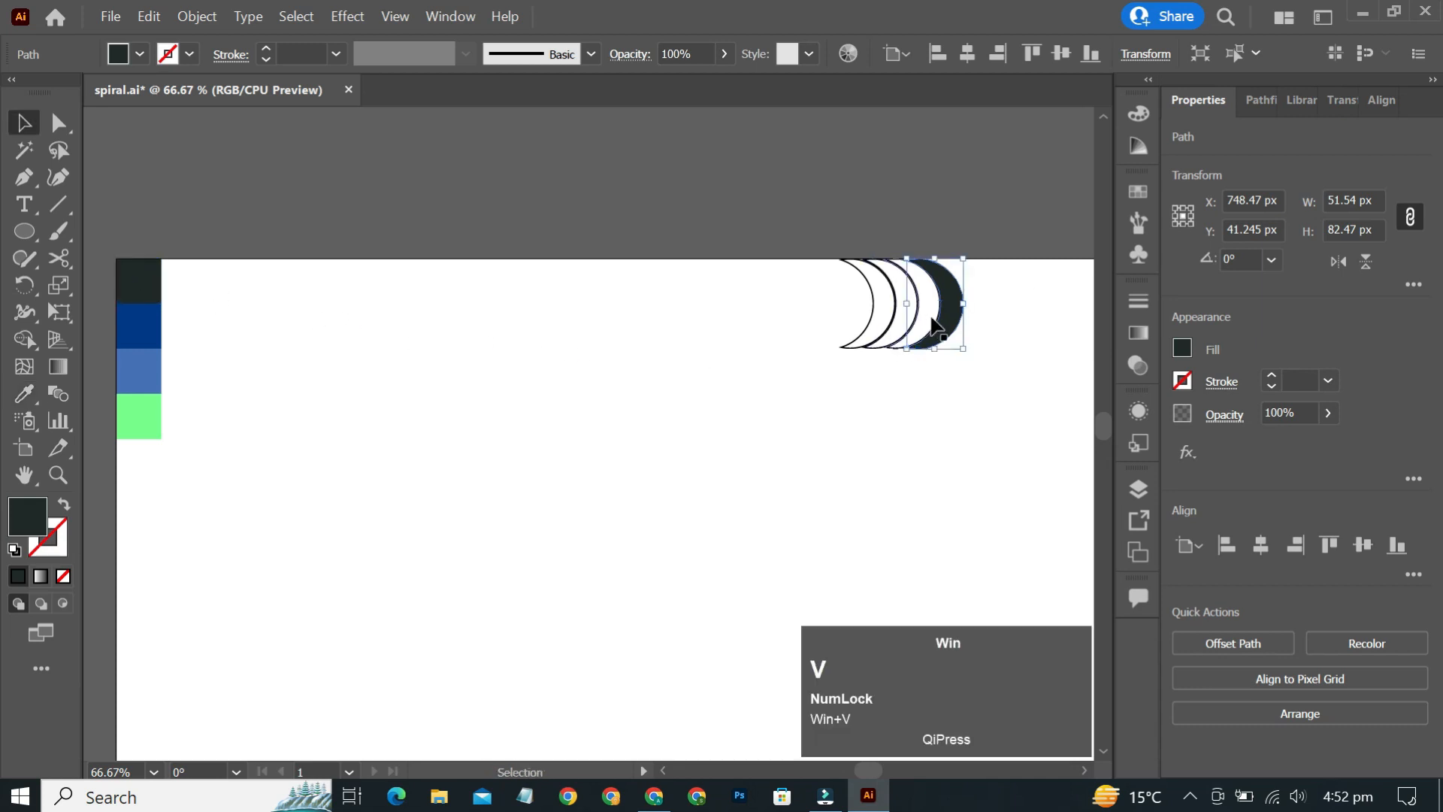
pyautogui.click(932, 324)
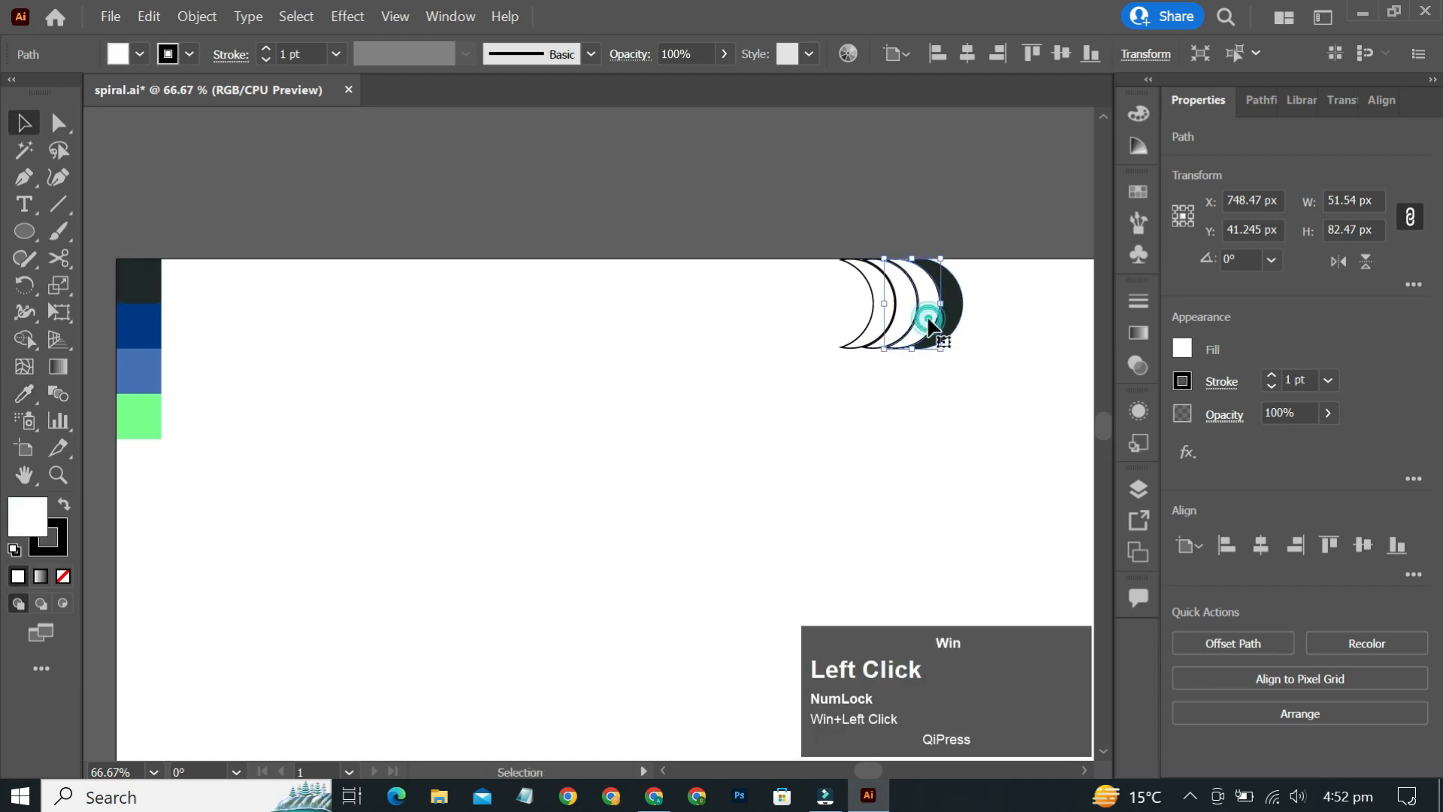
pyautogui.press('i')
pyautogui.click(143, 324)
# - Fill the third crescent with the medium blue swatch colour using the Eyedropper
pyautogui.press('v')
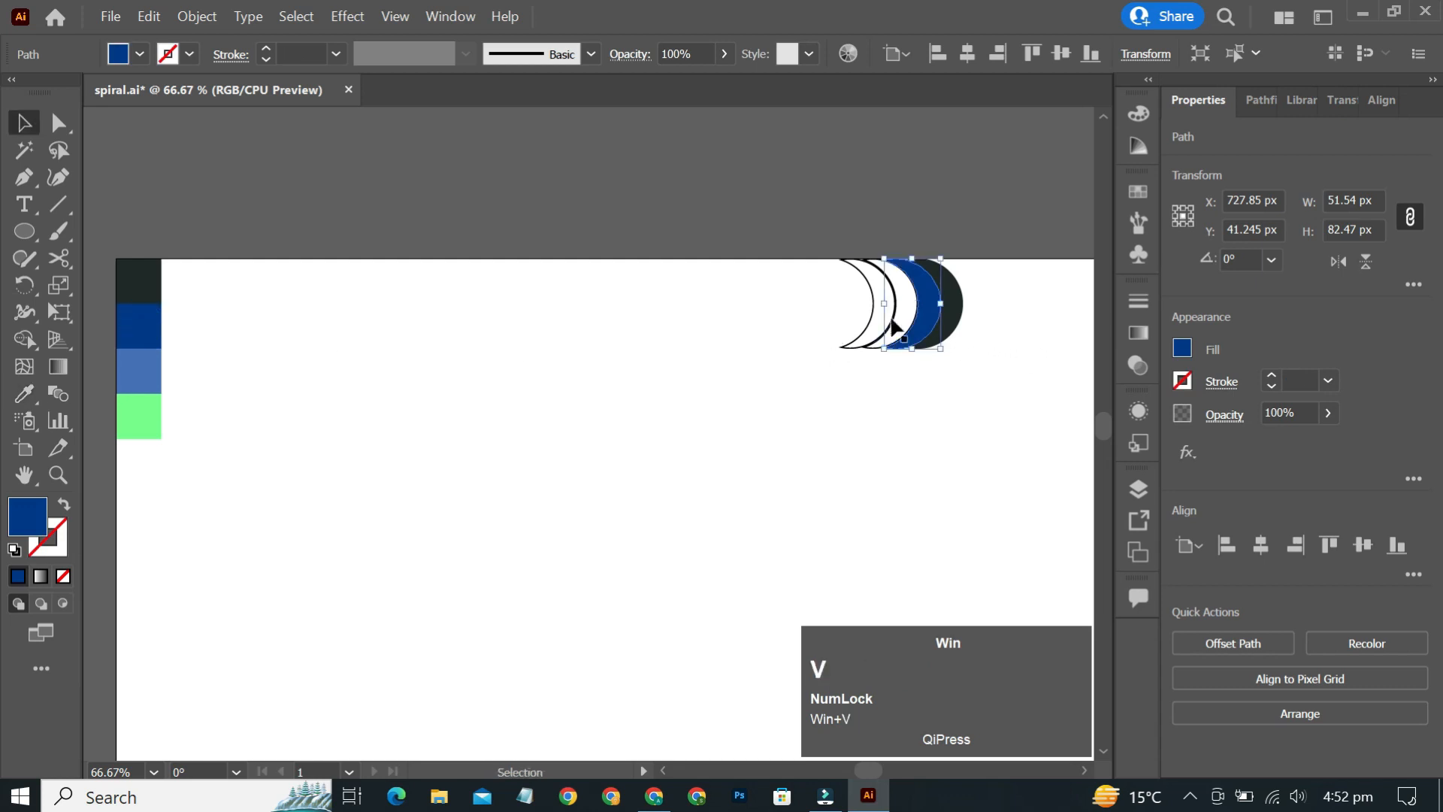
pyautogui.click(892, 325)
pyautogui.press('i')
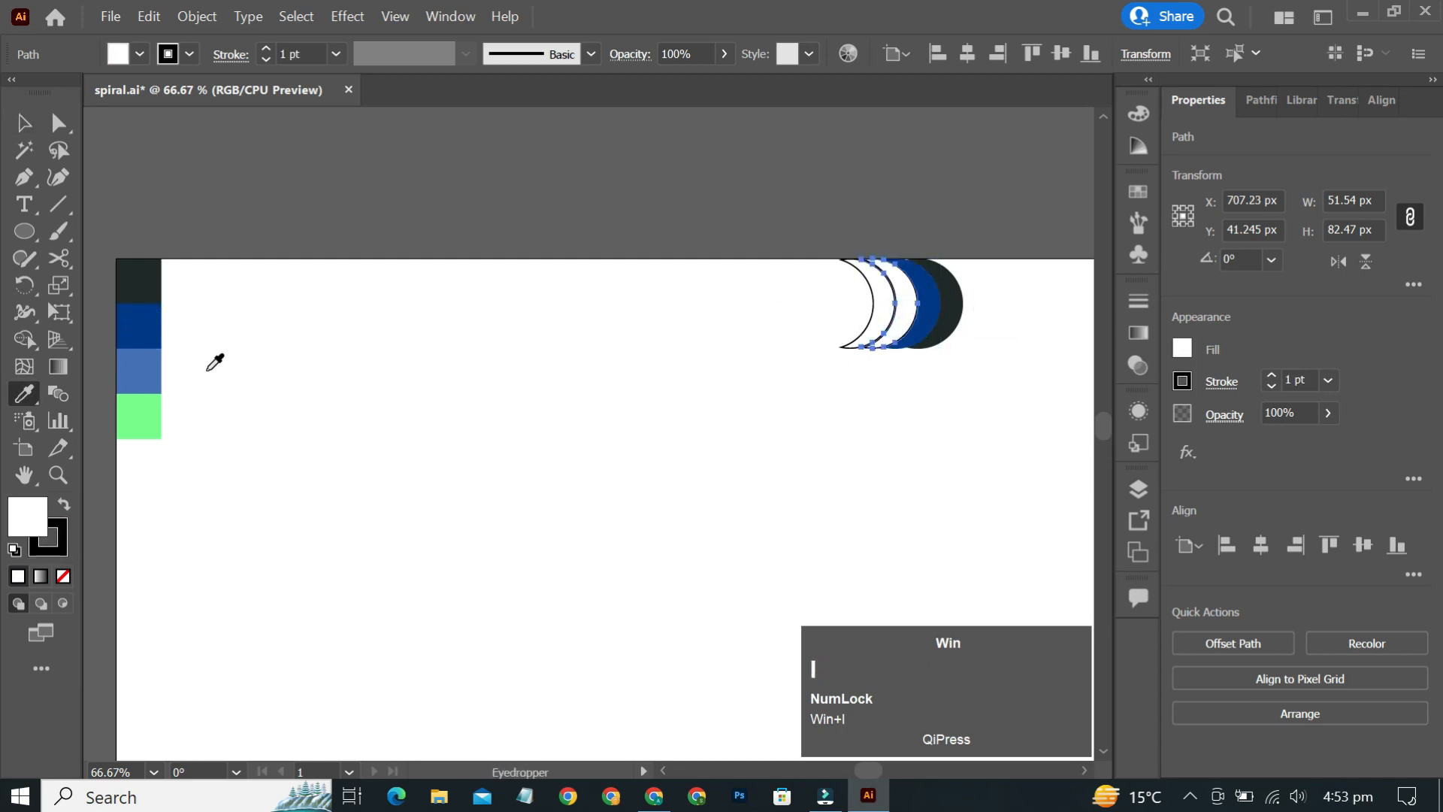
pyautogui.click(154, 353)
# - Fill the leftmost crescent with the green swatch colour using the Eyedropper
pyautogui.press('v')
pyautogui.click(863, 309)
pyautogui.press('i')
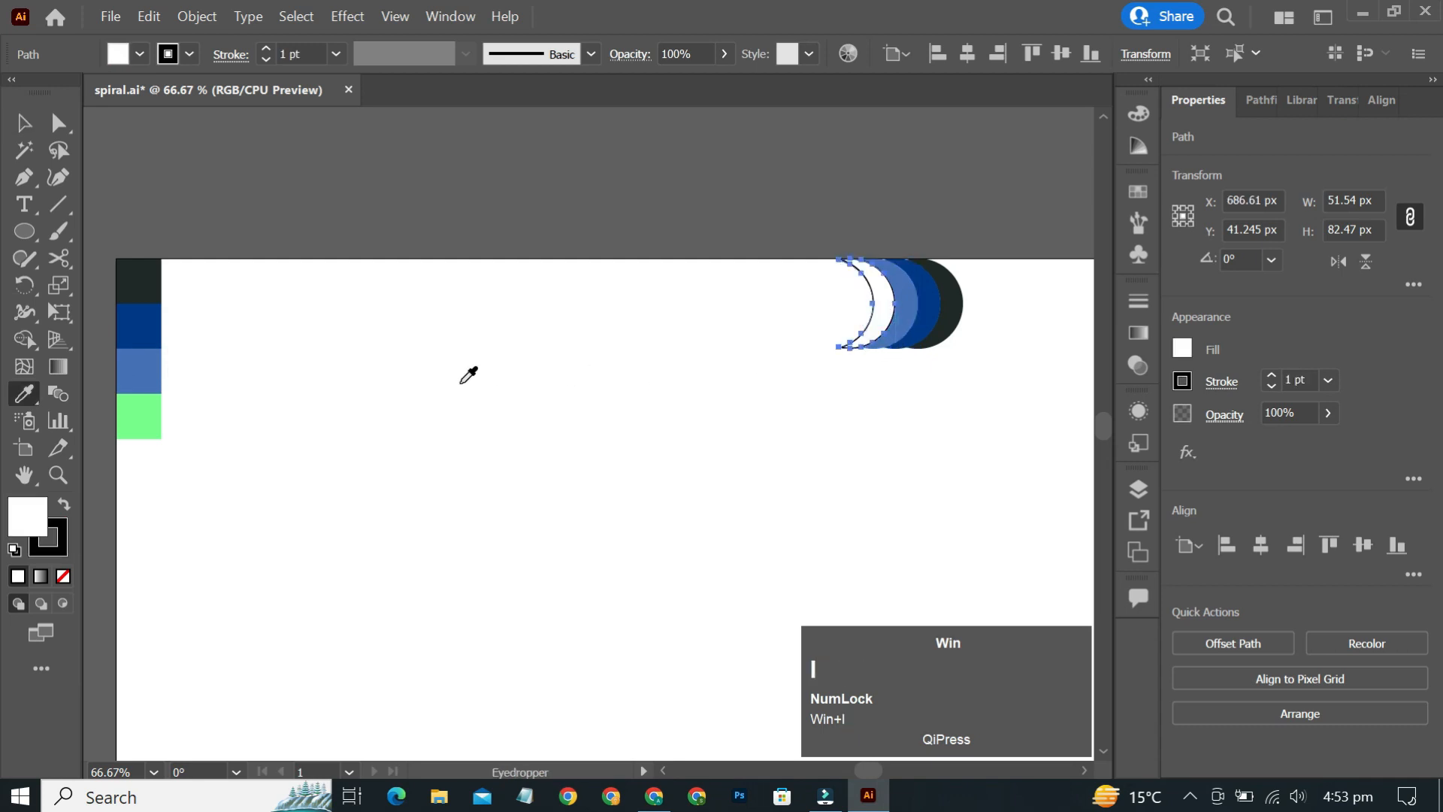
pyautogui.click(155, 420)
# - Select all four coloured crescents and group them
pyautogui.press('v')
pyautogui.moveTo(1033, 292); pyautogui.dragTo(809, 364)
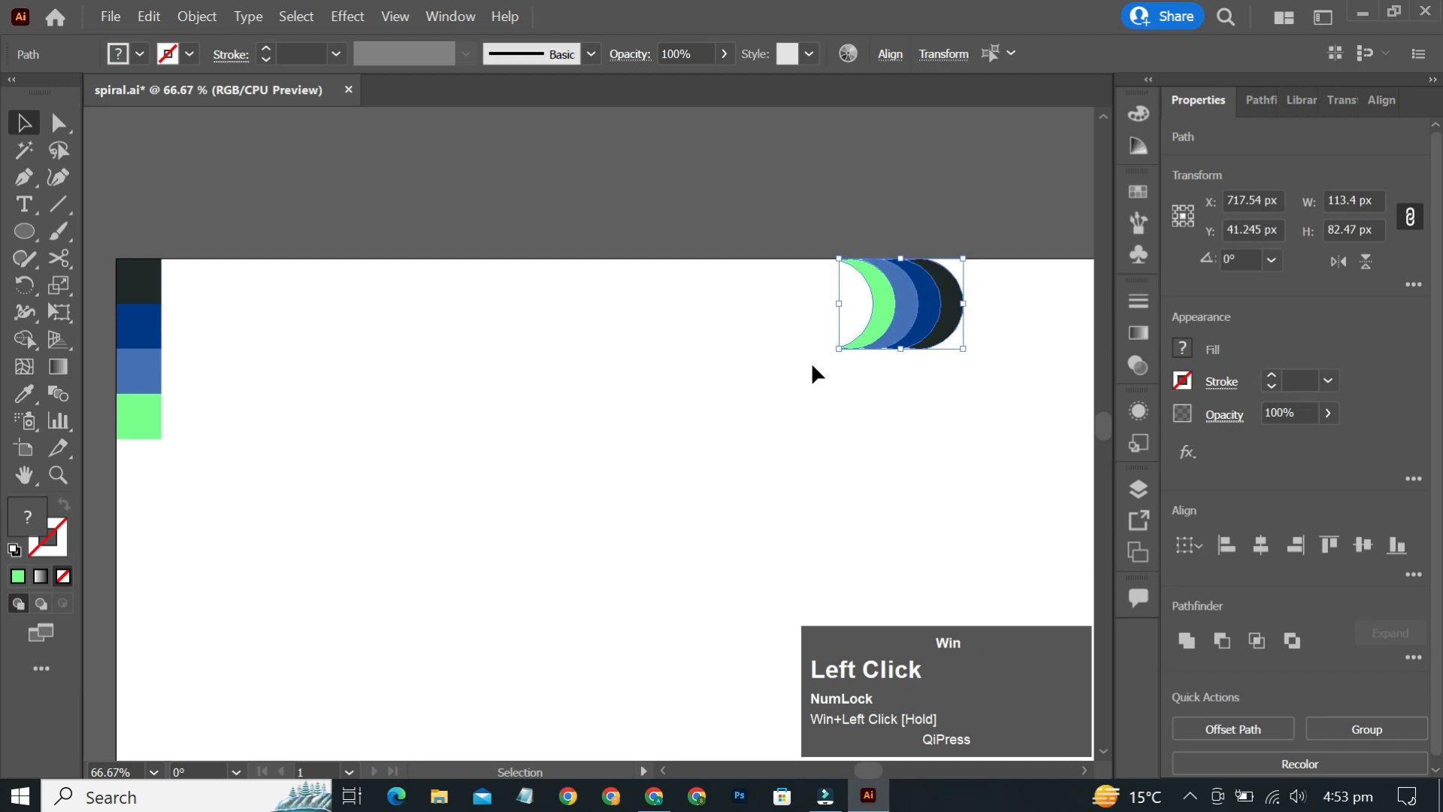
pyautogui.press('ctrl')
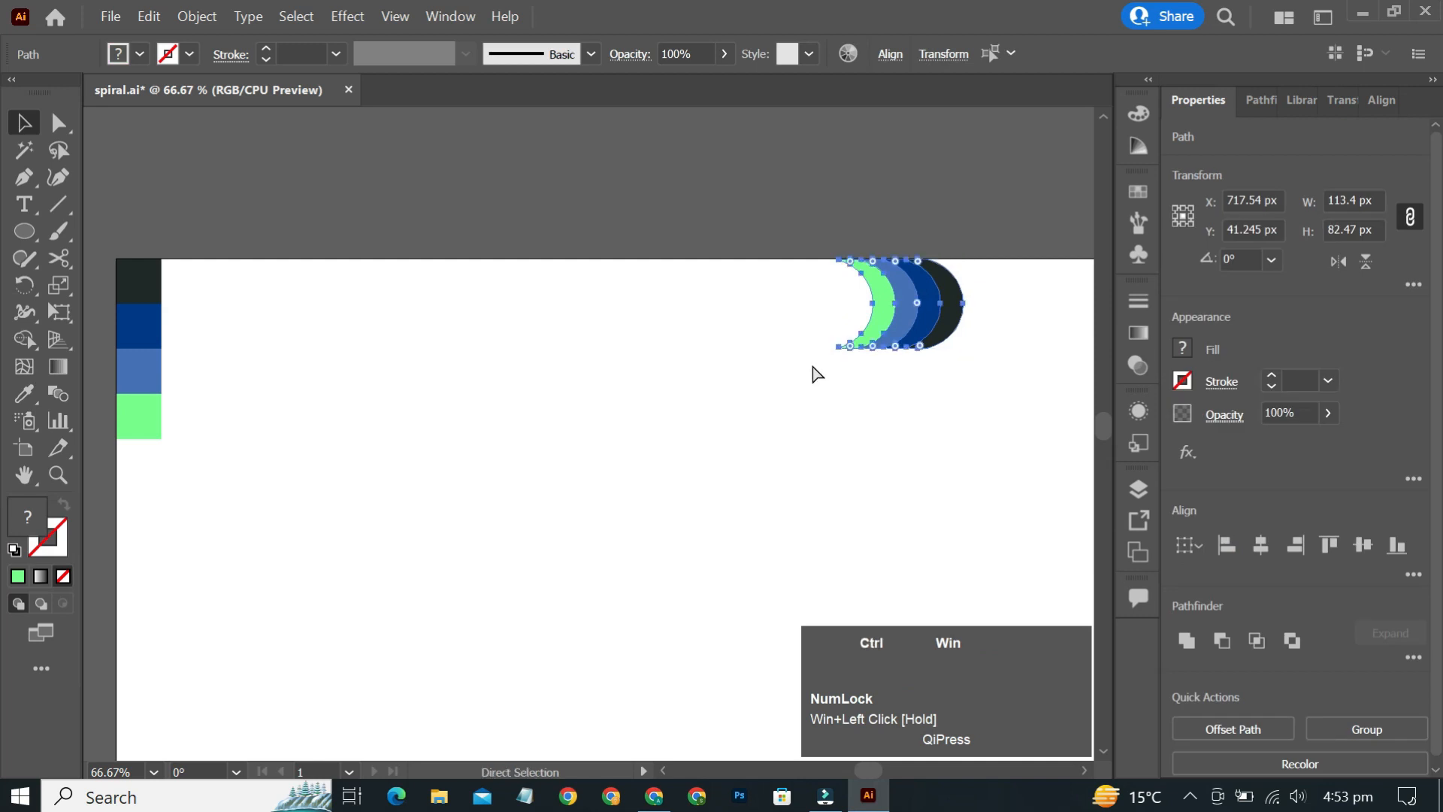
pyautogui.hotkey('ctrl', 'g')
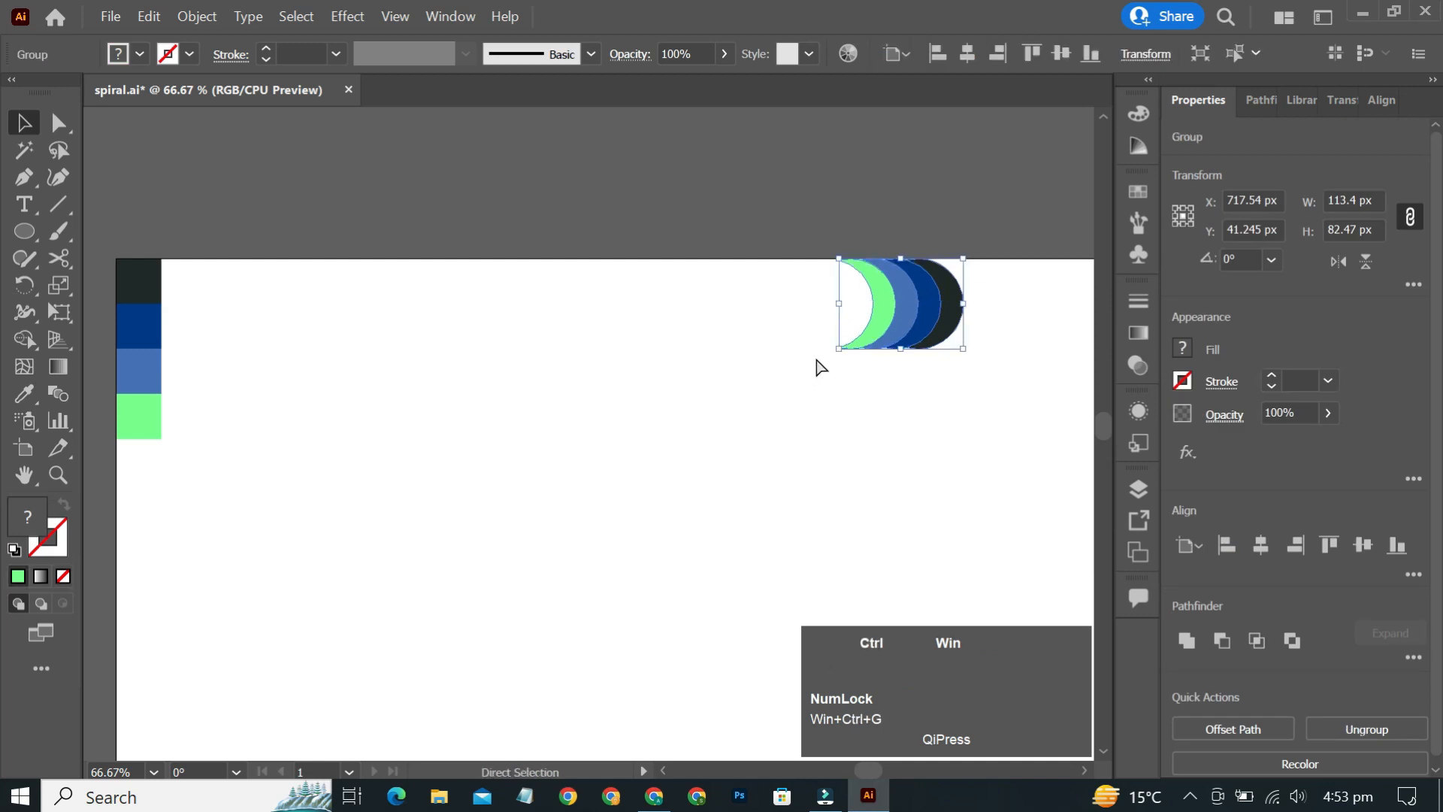
# - Show the rulers and add a vertical guide at the group's right edge and a horizontal guide about mid-artboard
pyautogui.hotkey('ctrl', '0')
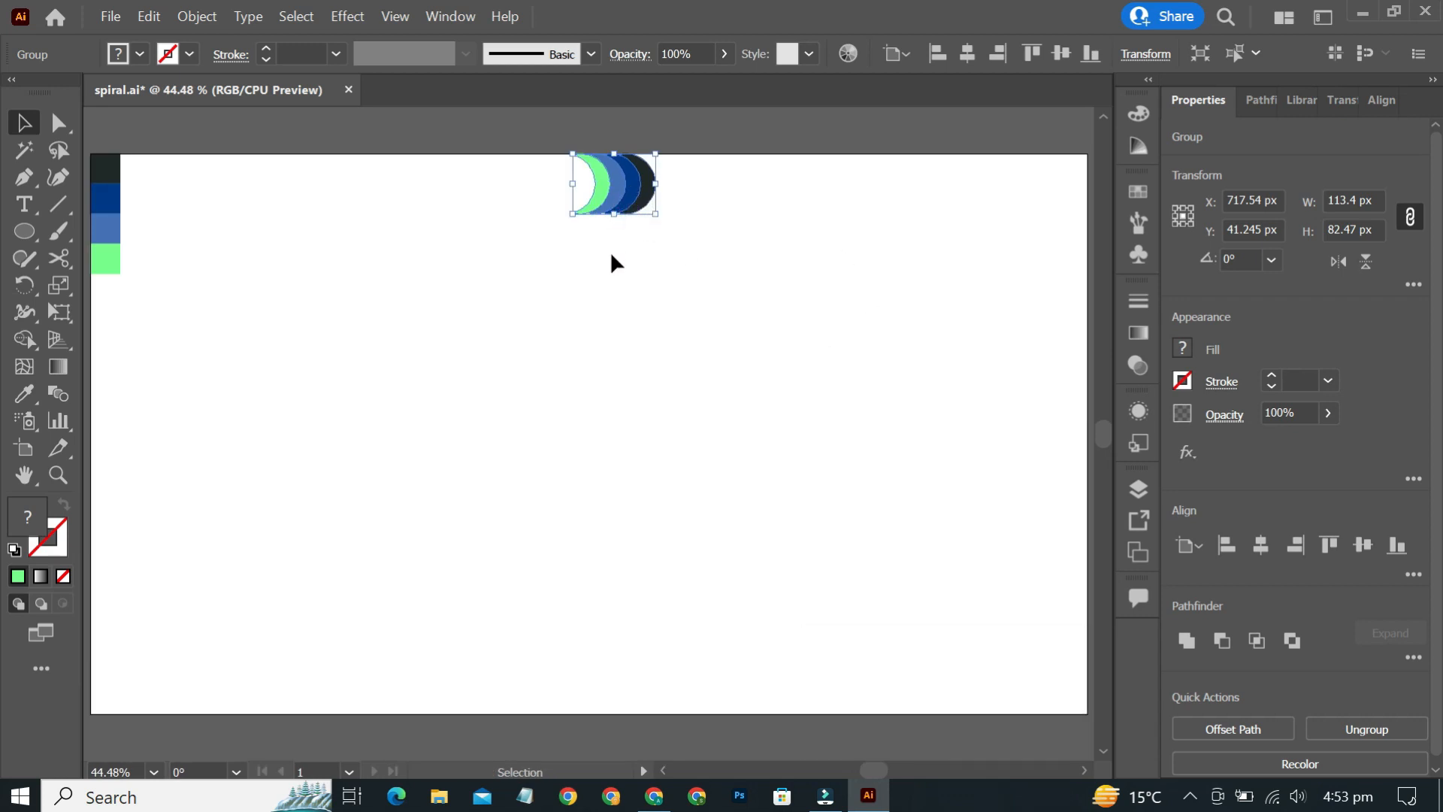
pyautogui.press('ctrl')
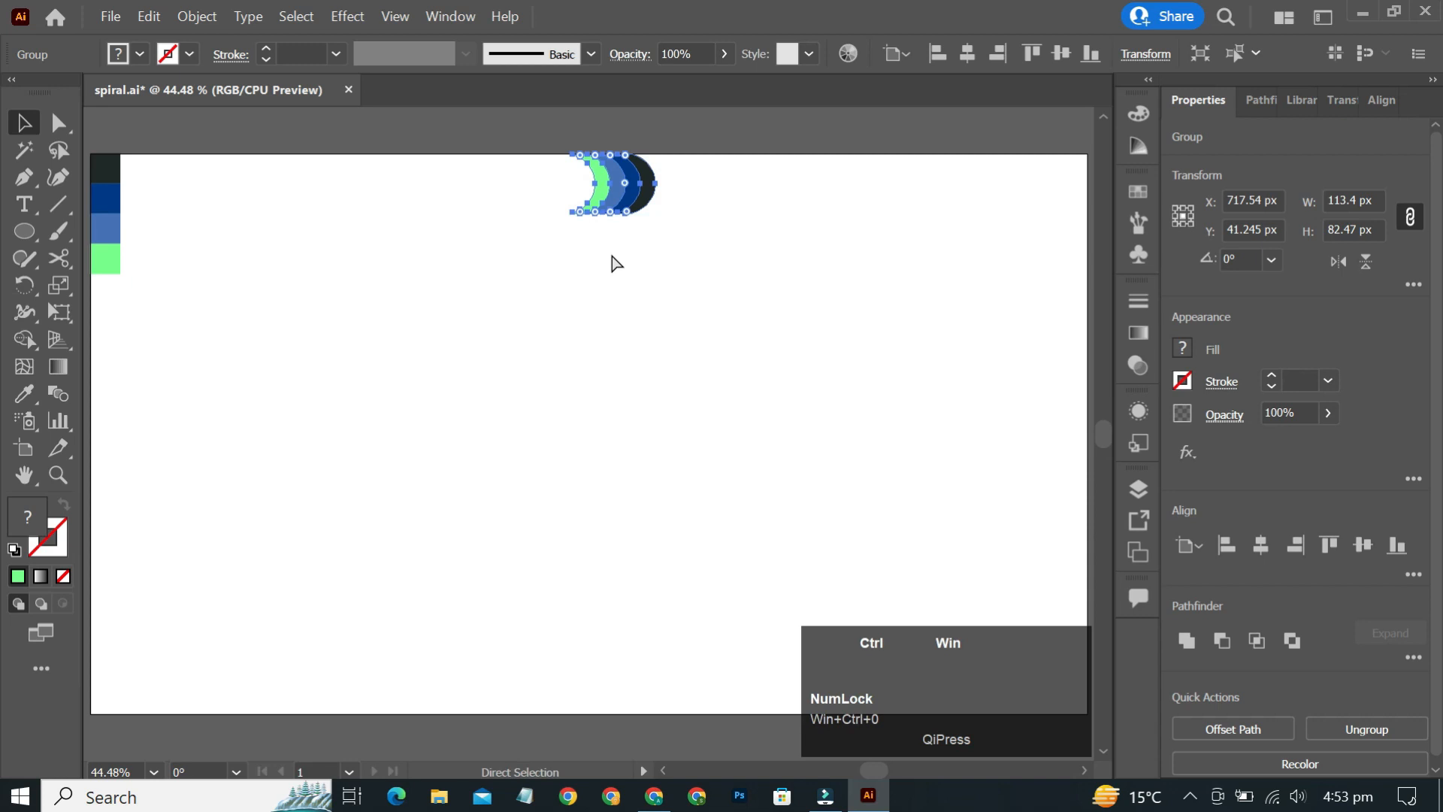
pyautogui.hotkey('ctrl', 'r')
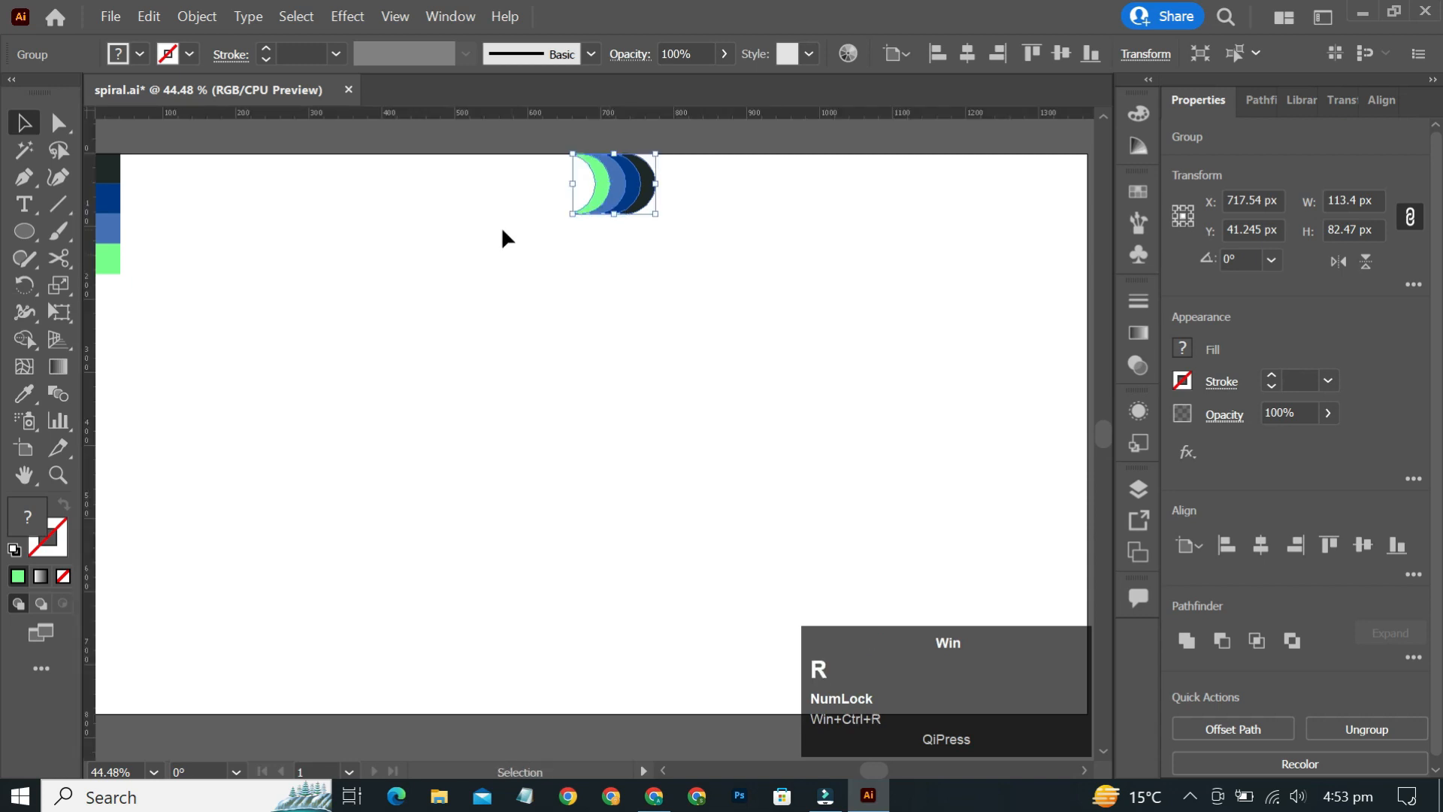
pyautogui.moveTo(89, 406); pyautogui.dragTo(656, 353)
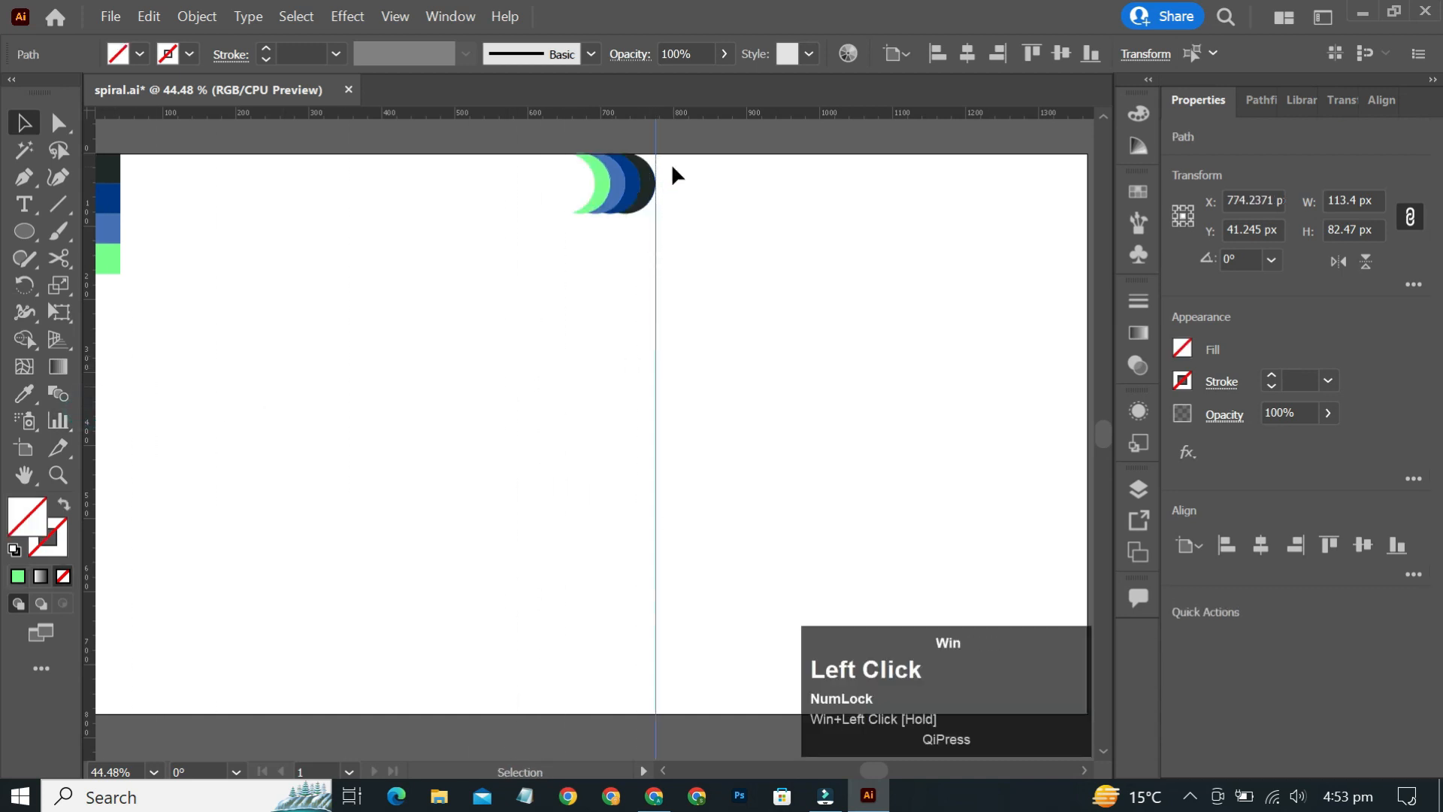
pyautogui.moveTo(684, 113); pyautogui.dragTo(654, 413)
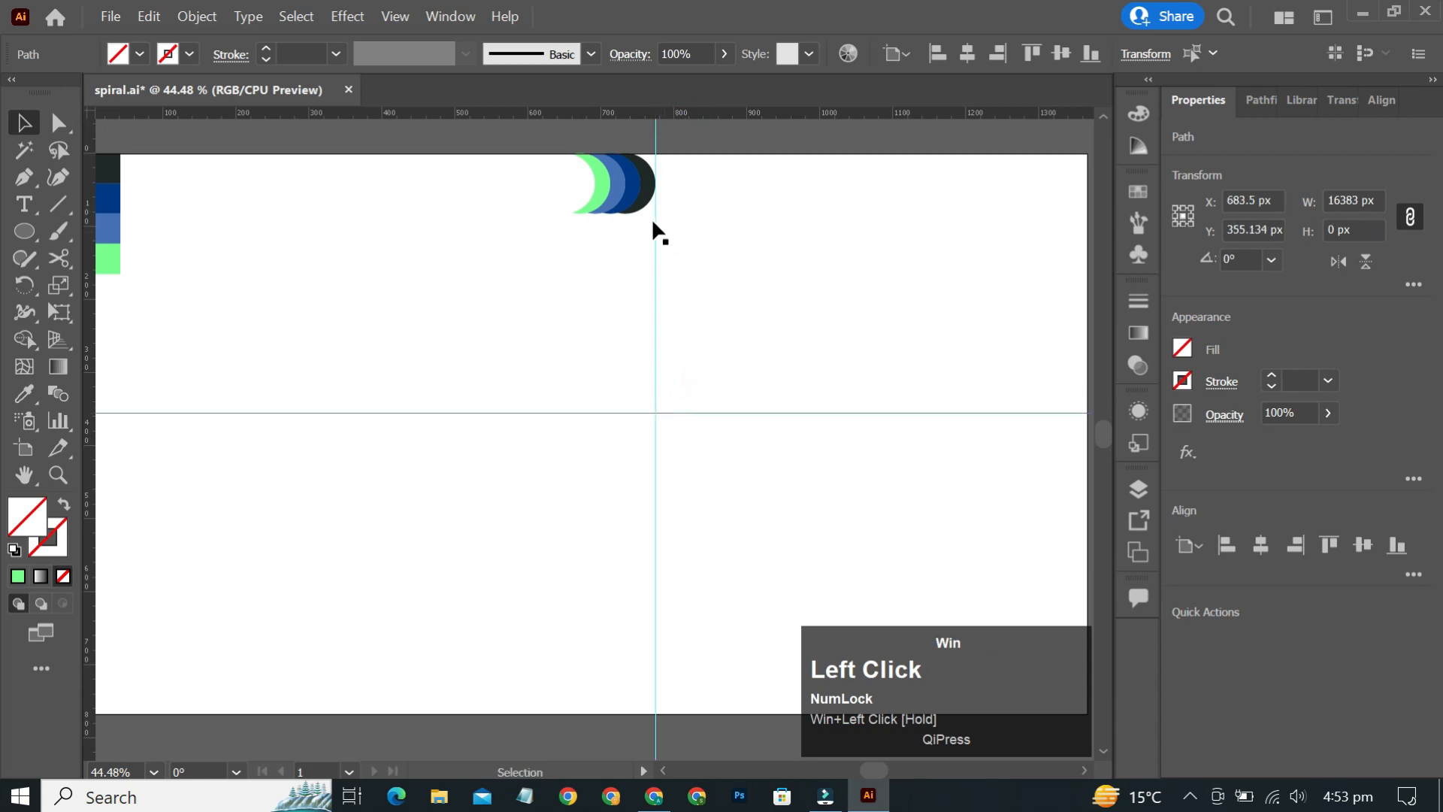
# - Rotate a copy of the crescent group 270° around the intersection of the two guides
pyautogui.click(654, 197)
pyautogui.scroll(5, 660, 197)
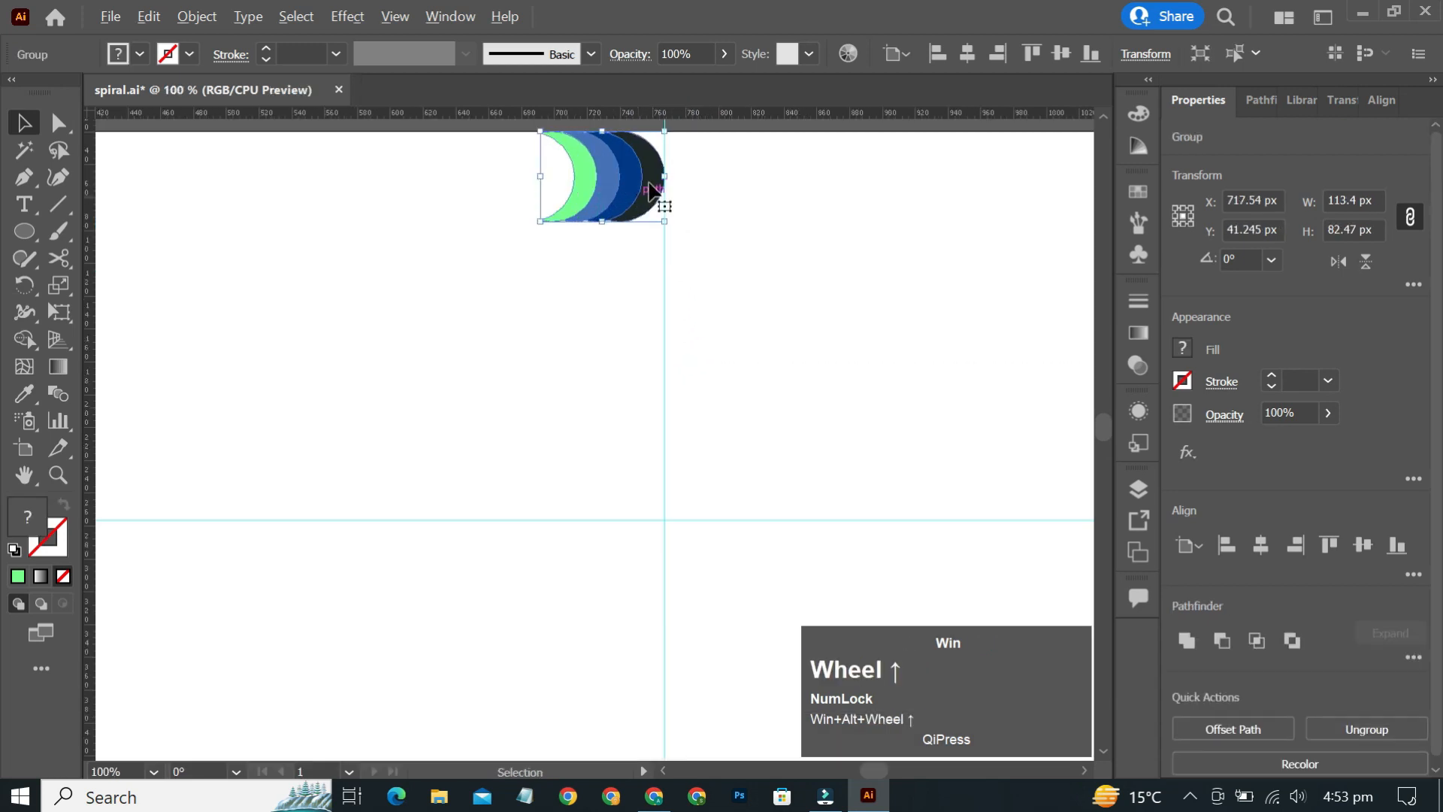
pyautogui.scroll(4, 751, 175)
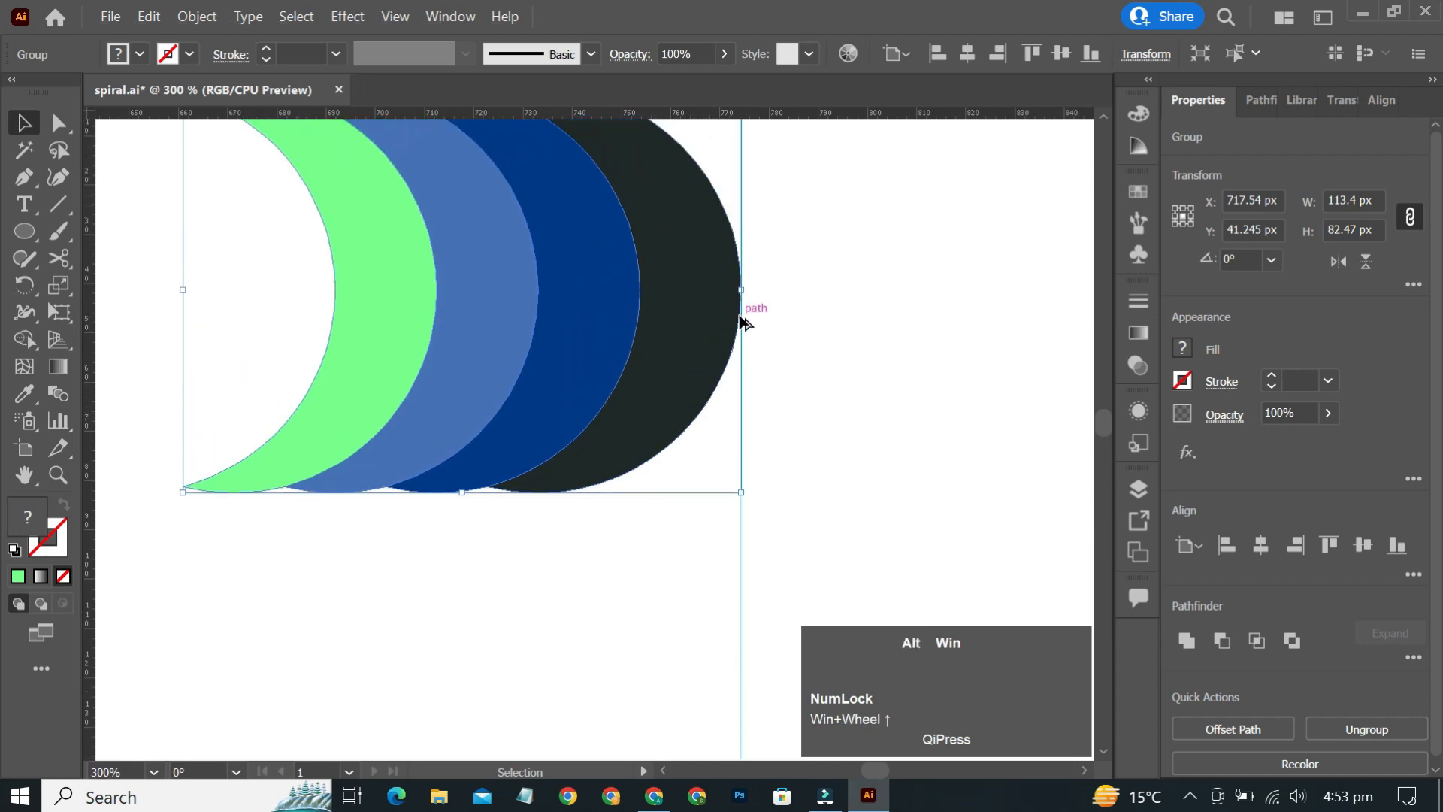
pyautogui.scroll(-5, 743, 253)
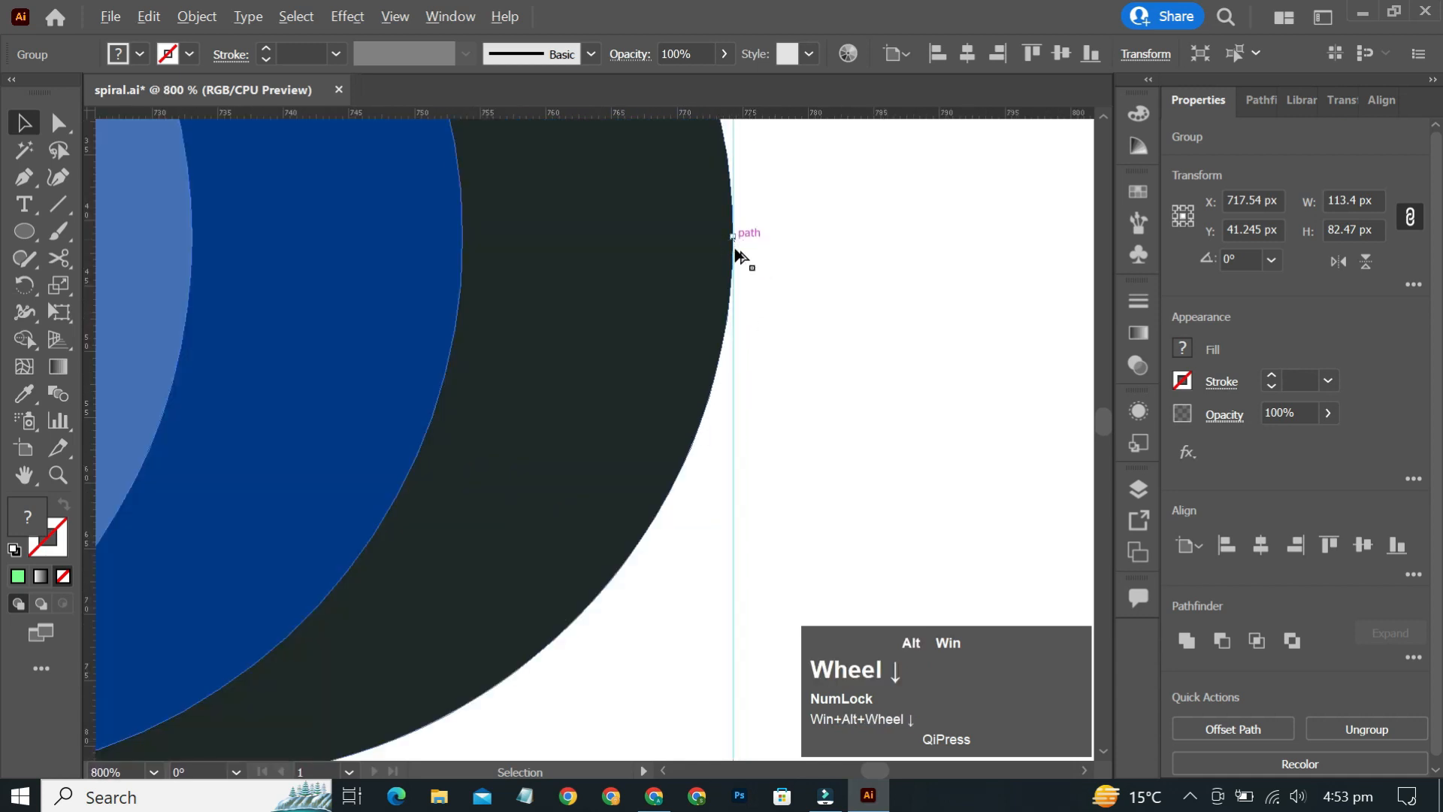
pyautogui.scroll(-2, 757, 286)
pyautogui.scroll(-2, 757, 287)
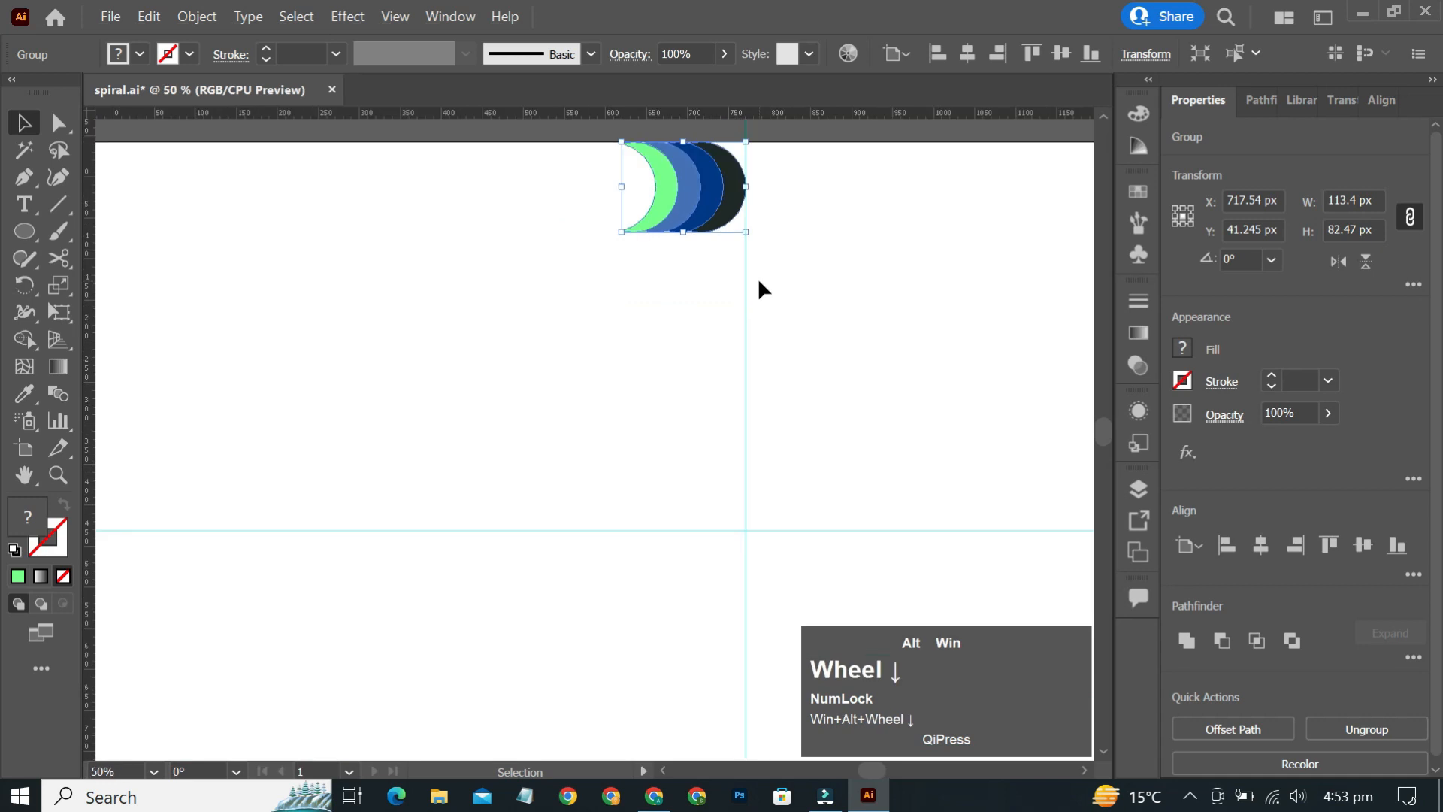
pyautogui.scroll(1, 757, 286)
pyautogui.click(734, 285)
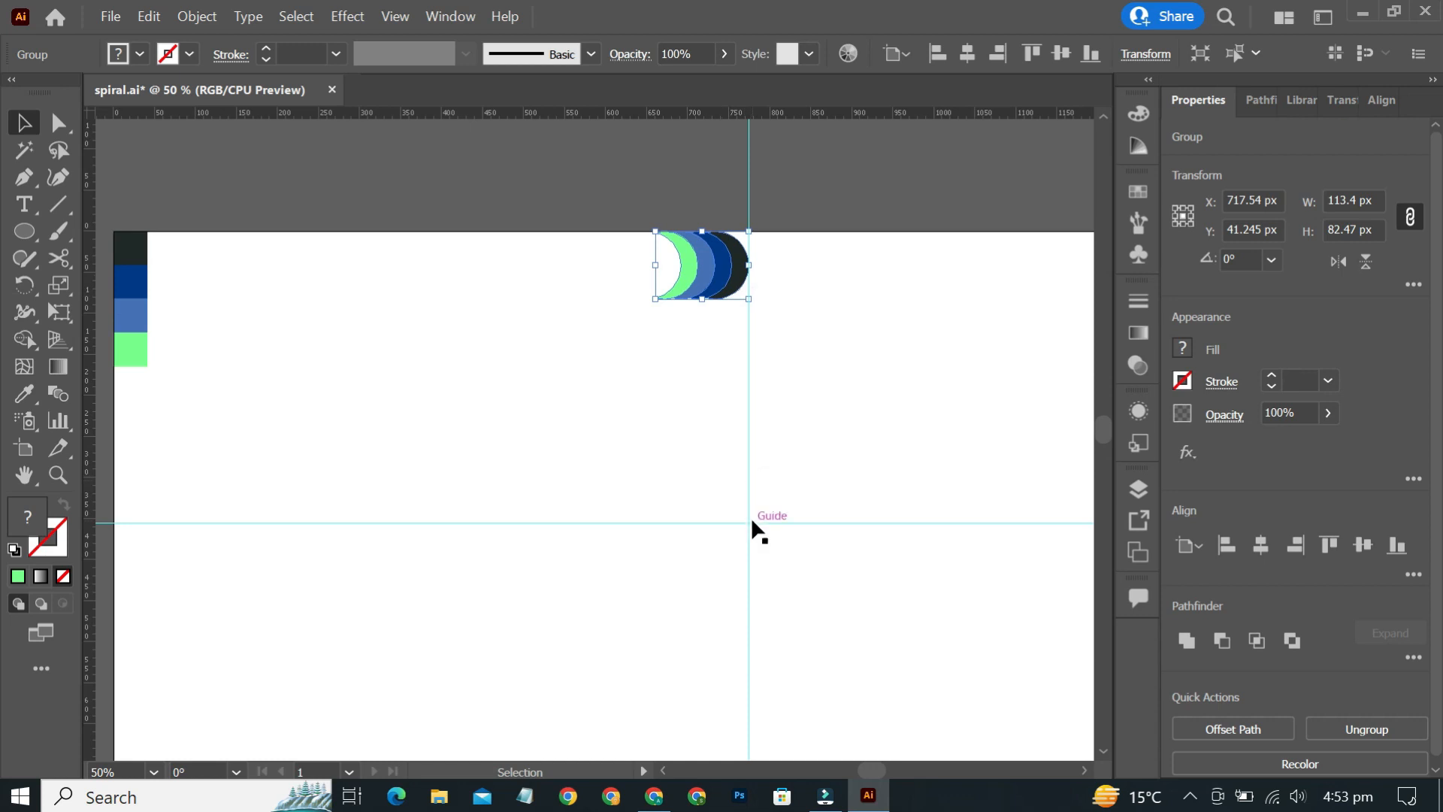
pyautogui.press('r')
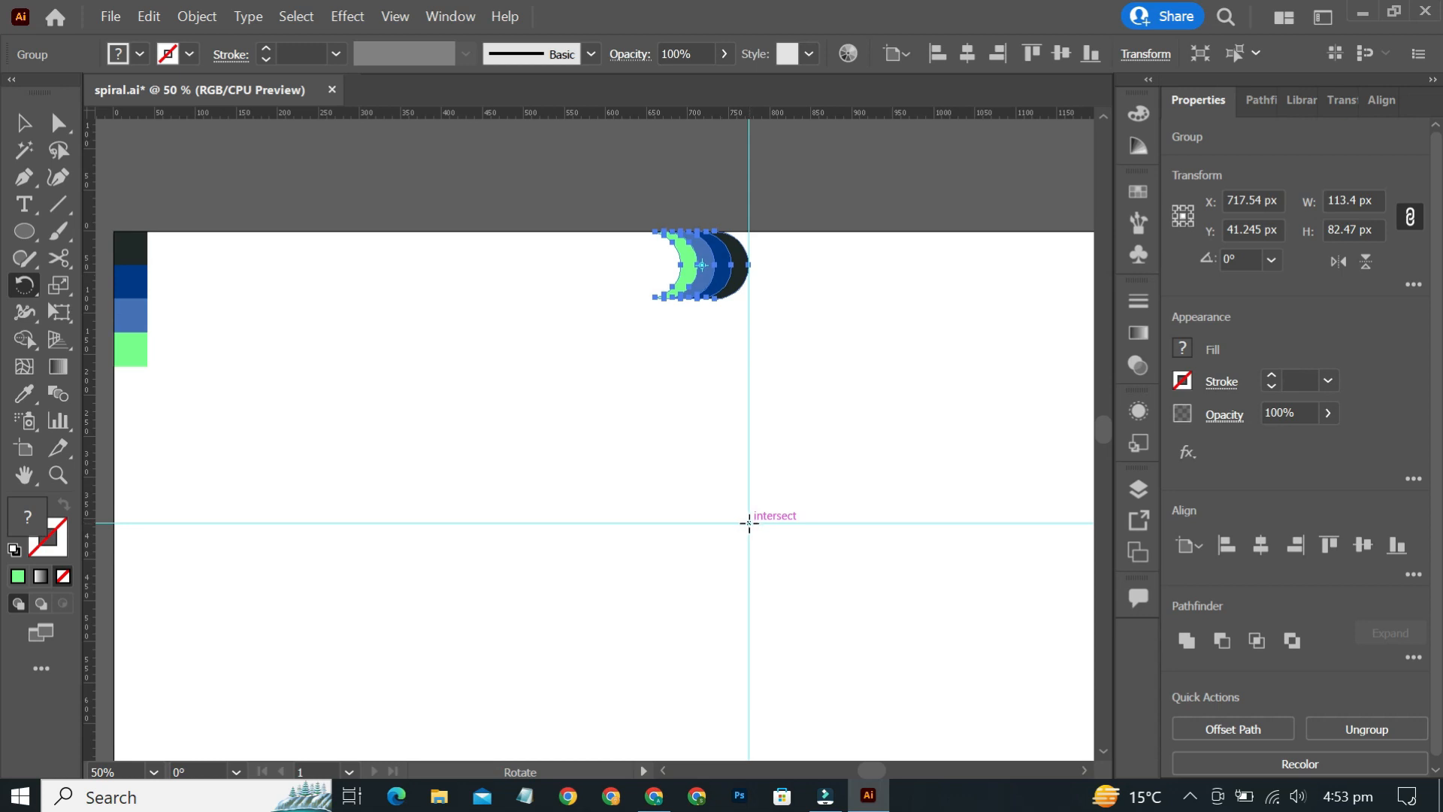
pyautogui.click(748, 522)
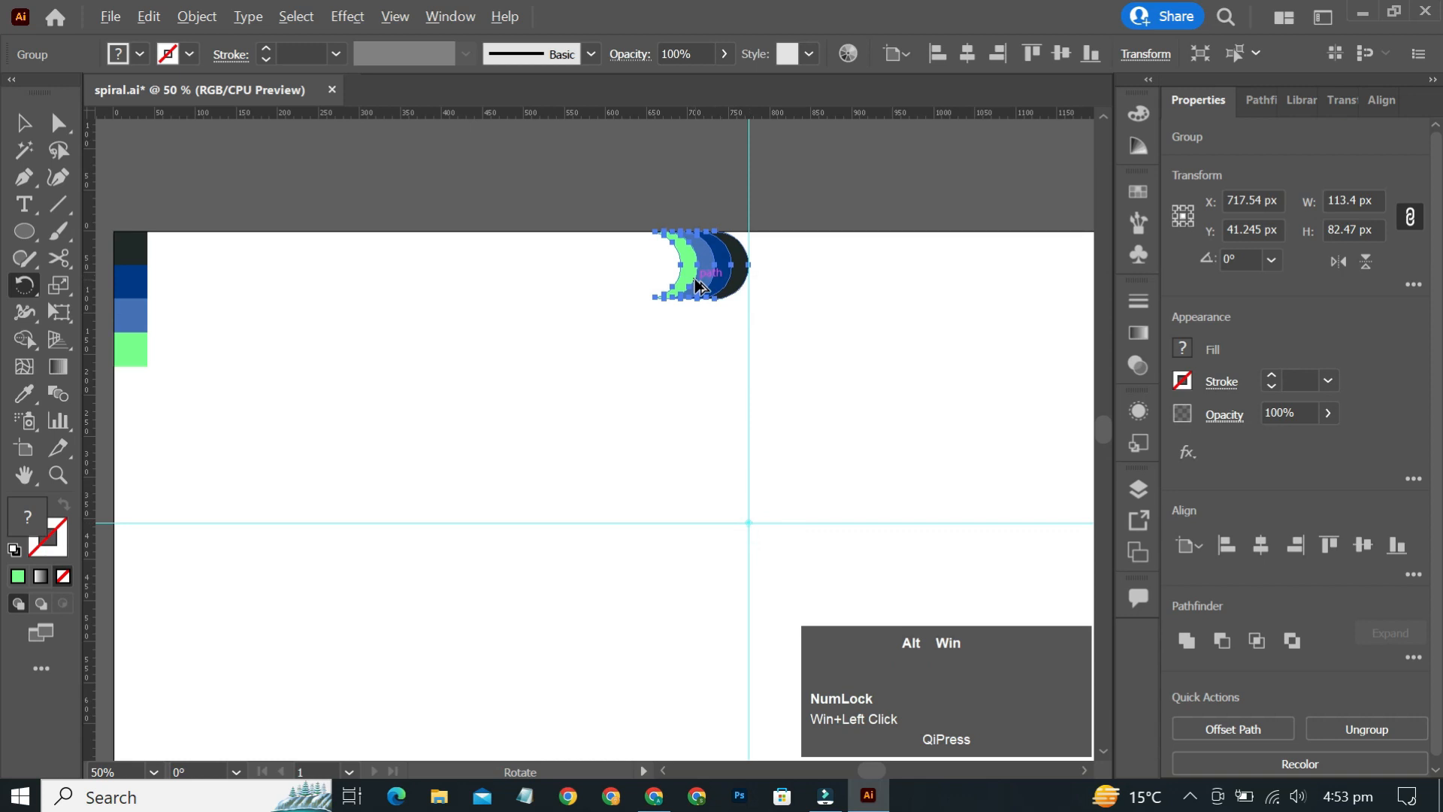
pyautogui.moveTo(699, 281); pyautogui.dragTo(953, 480)
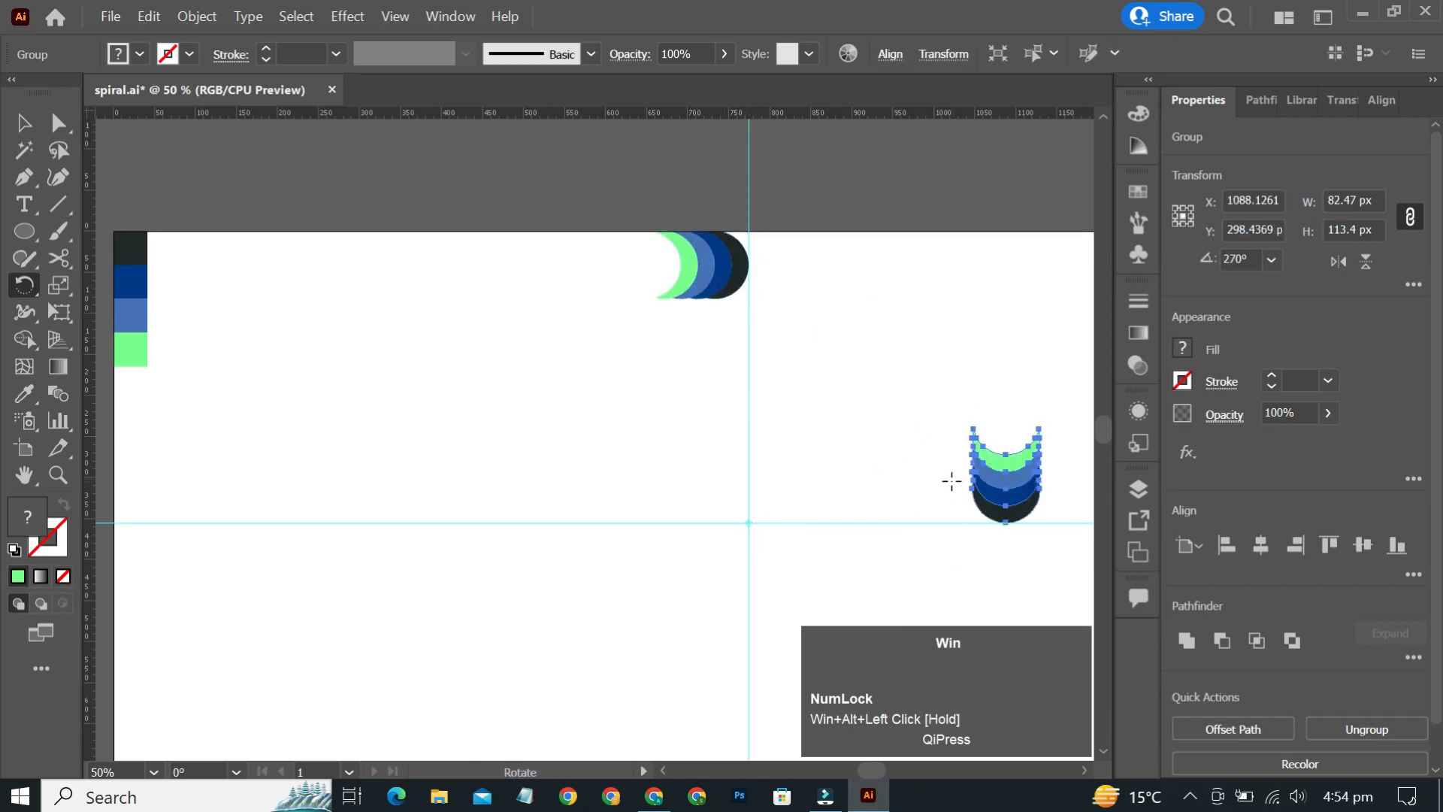
# - Repeat the rotated copy twice to place four crescent groups around the centre
pyautogui.scroll(-3, 935, 466)
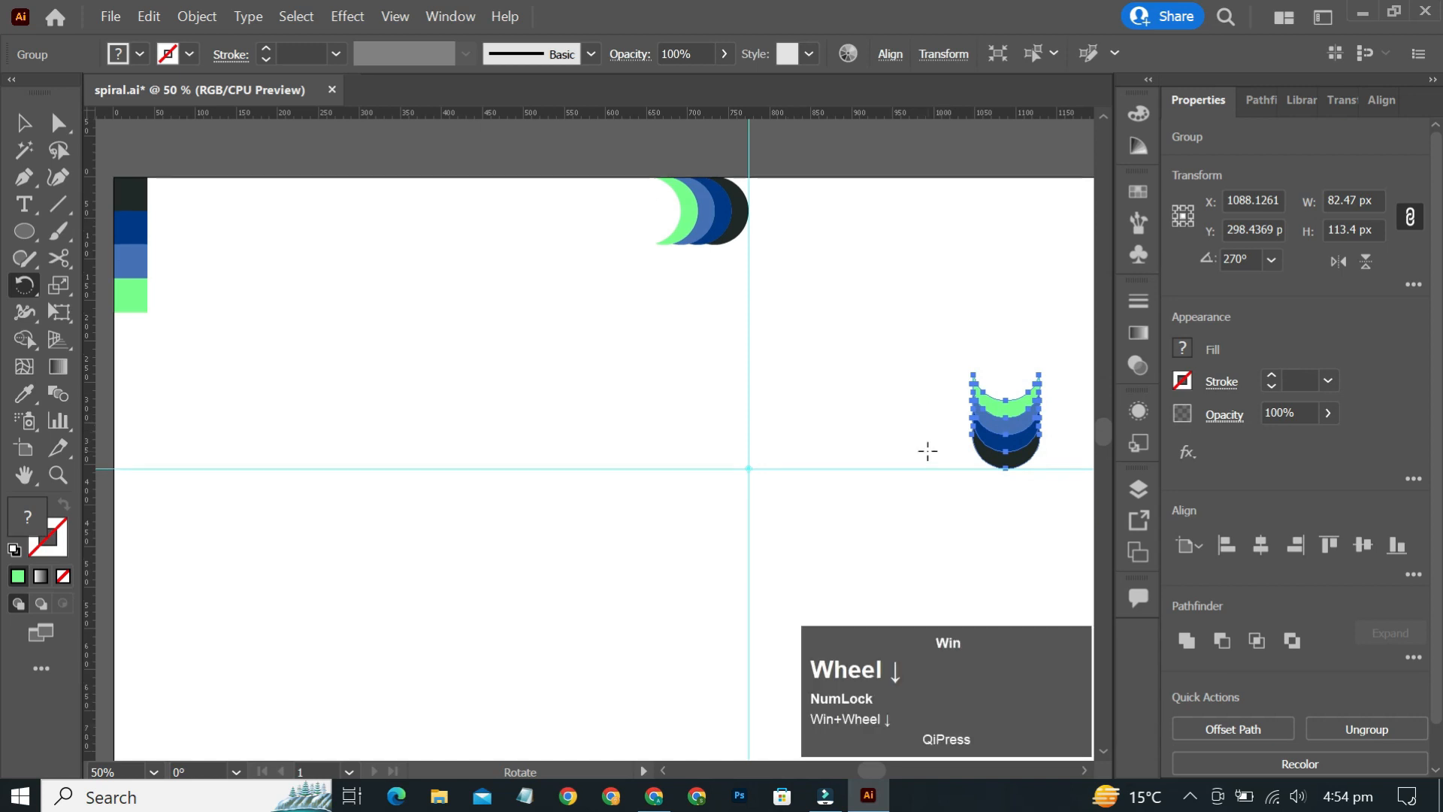
pyautogui.press('ctrl')
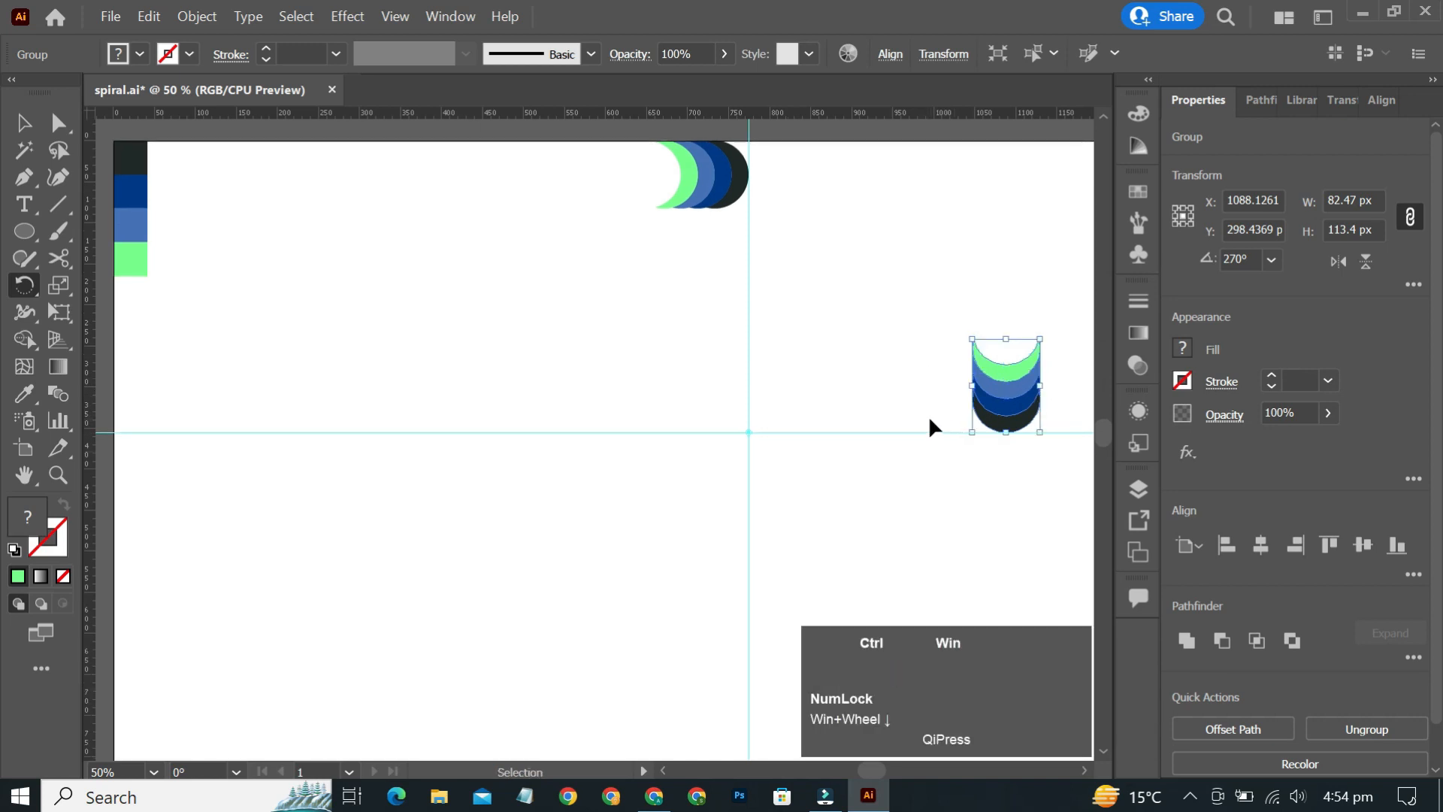
pyautogui.hotkey('ctrl', 'd')
pyautogui.hotkey('ctrl', 'd')
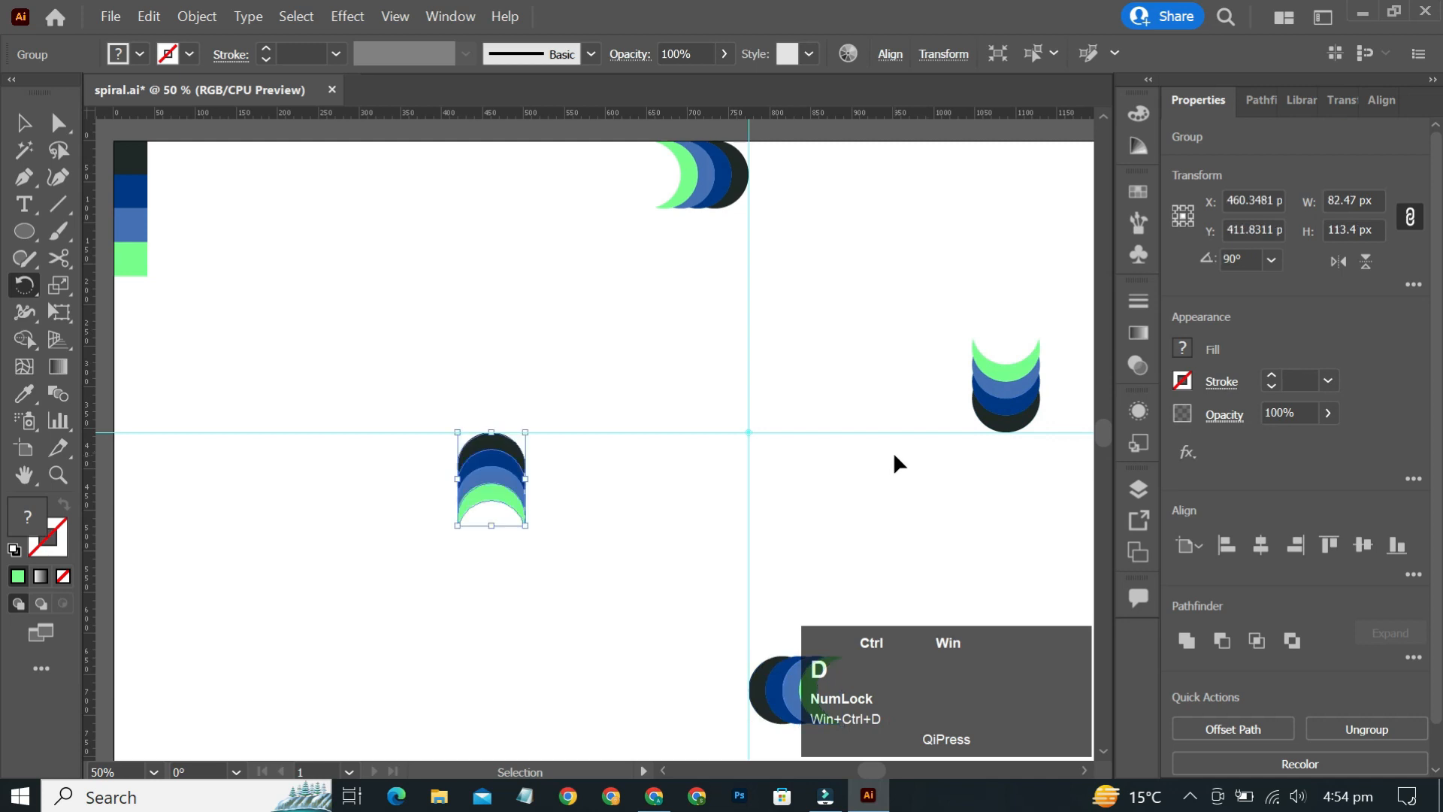
# - Select and delete both guides, then hide the rulers
pyautogui.press('v')
pyautogui.click(819, 391)
pyautogui.moveTo(769, 384); pyautogui.dragTo(702, 498)
pyautogui.press('Delete')
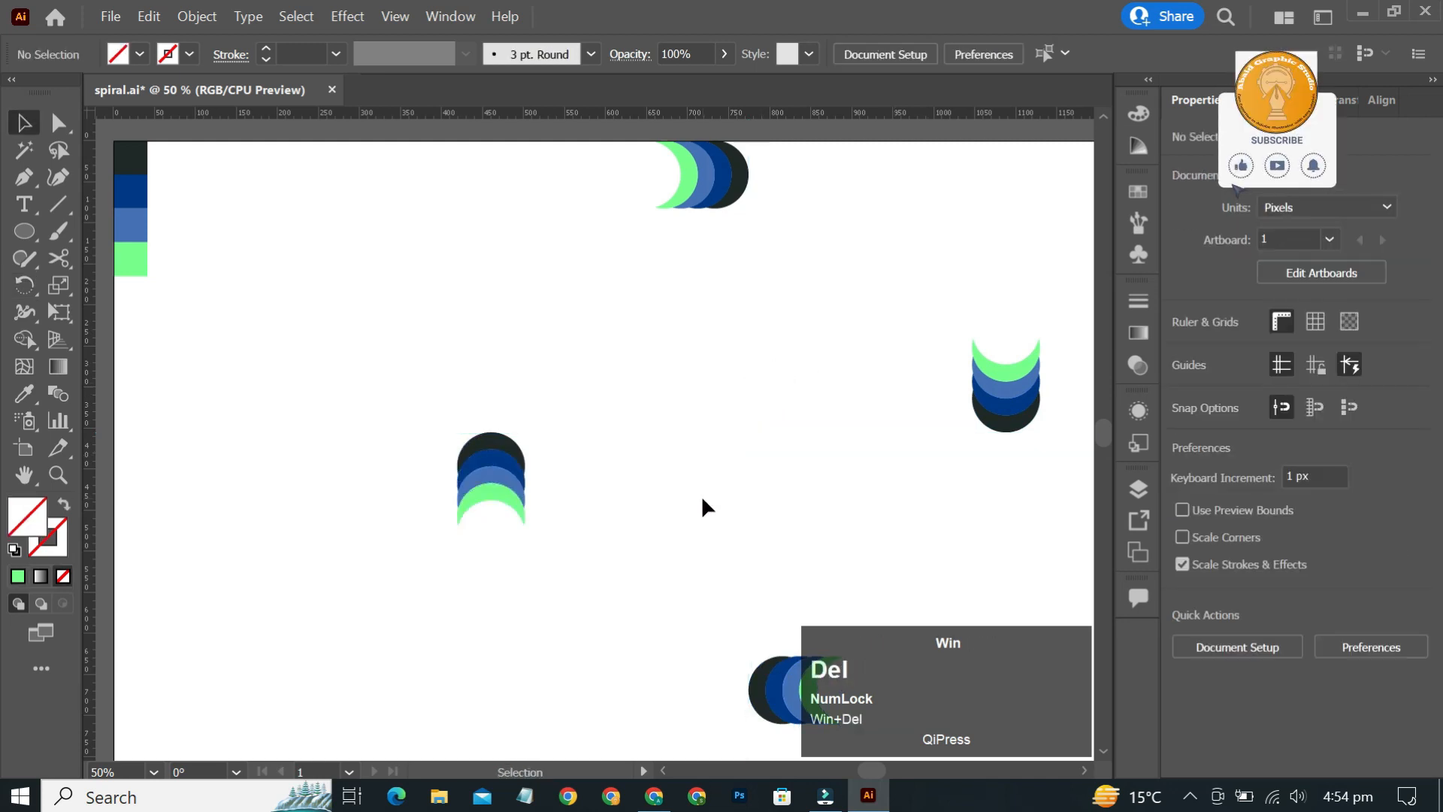
pyautogui.hotkey('ctrl', 'r')
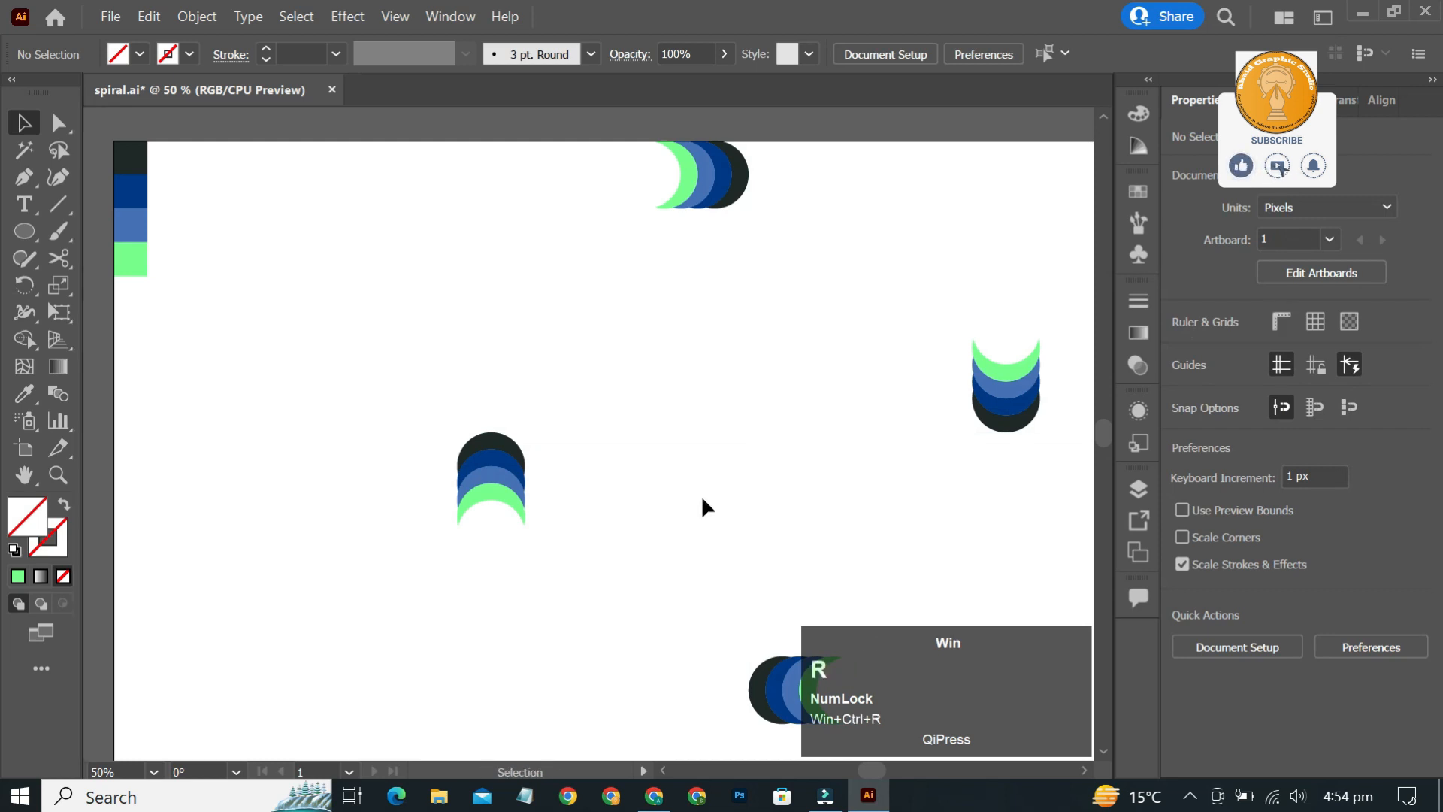
pyautogui.hotkey('ctrl', '0')
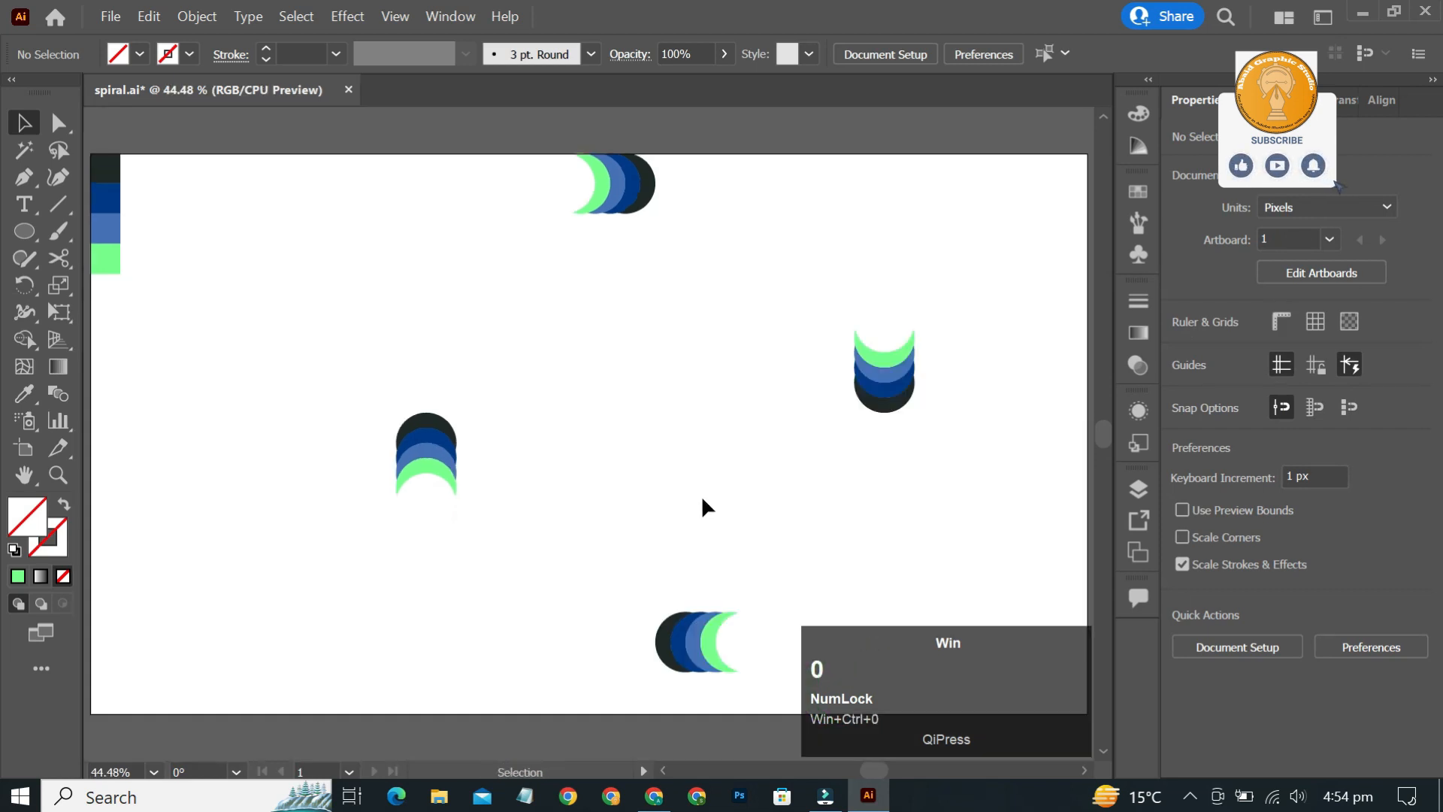
# - Select the four crescent groups and group them together
pyautogui.moveTo(1017, 171); pyautogui.dragTo(397, 729)
pyautogui.press('ctrl')
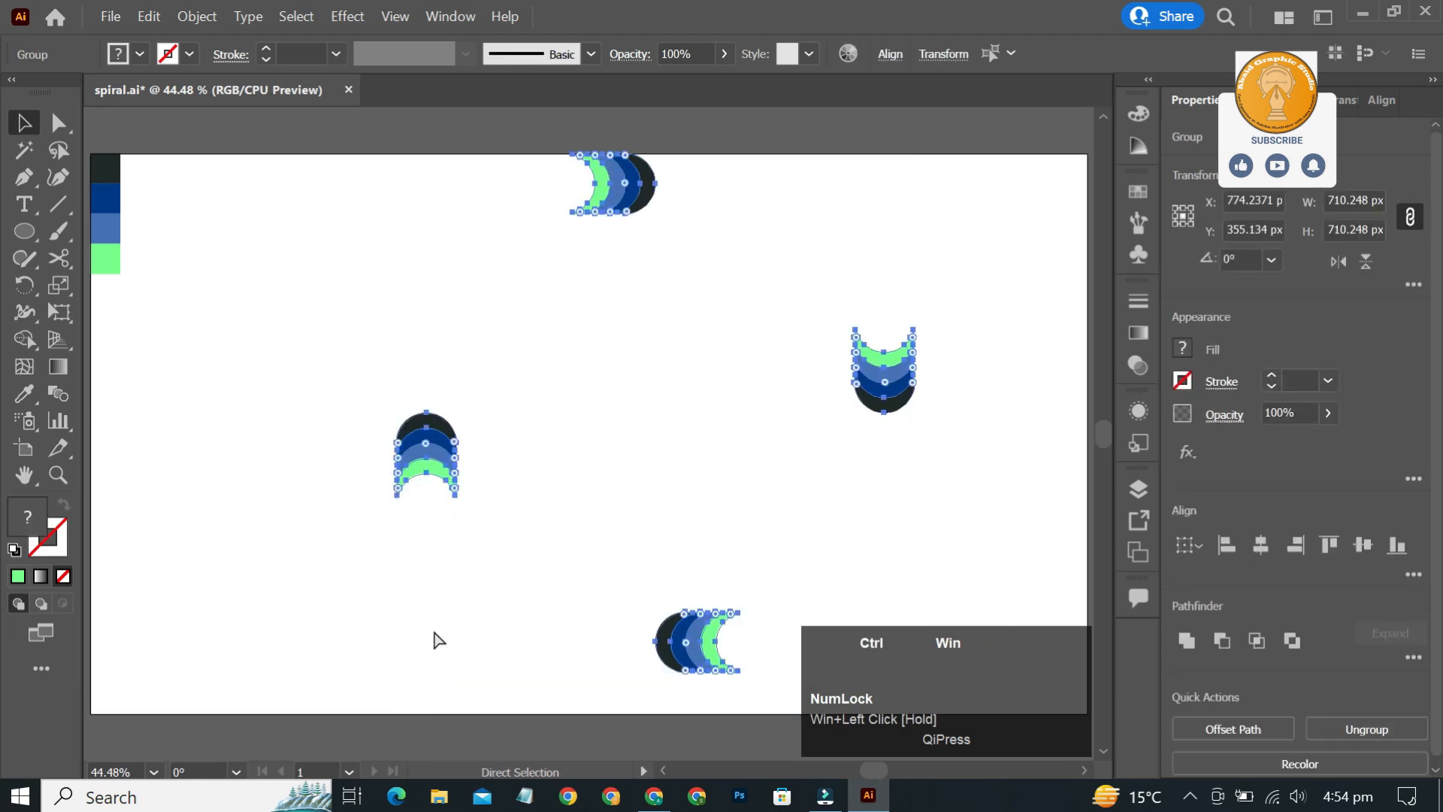
pyautogui.hotkey('ctrl', 'g')
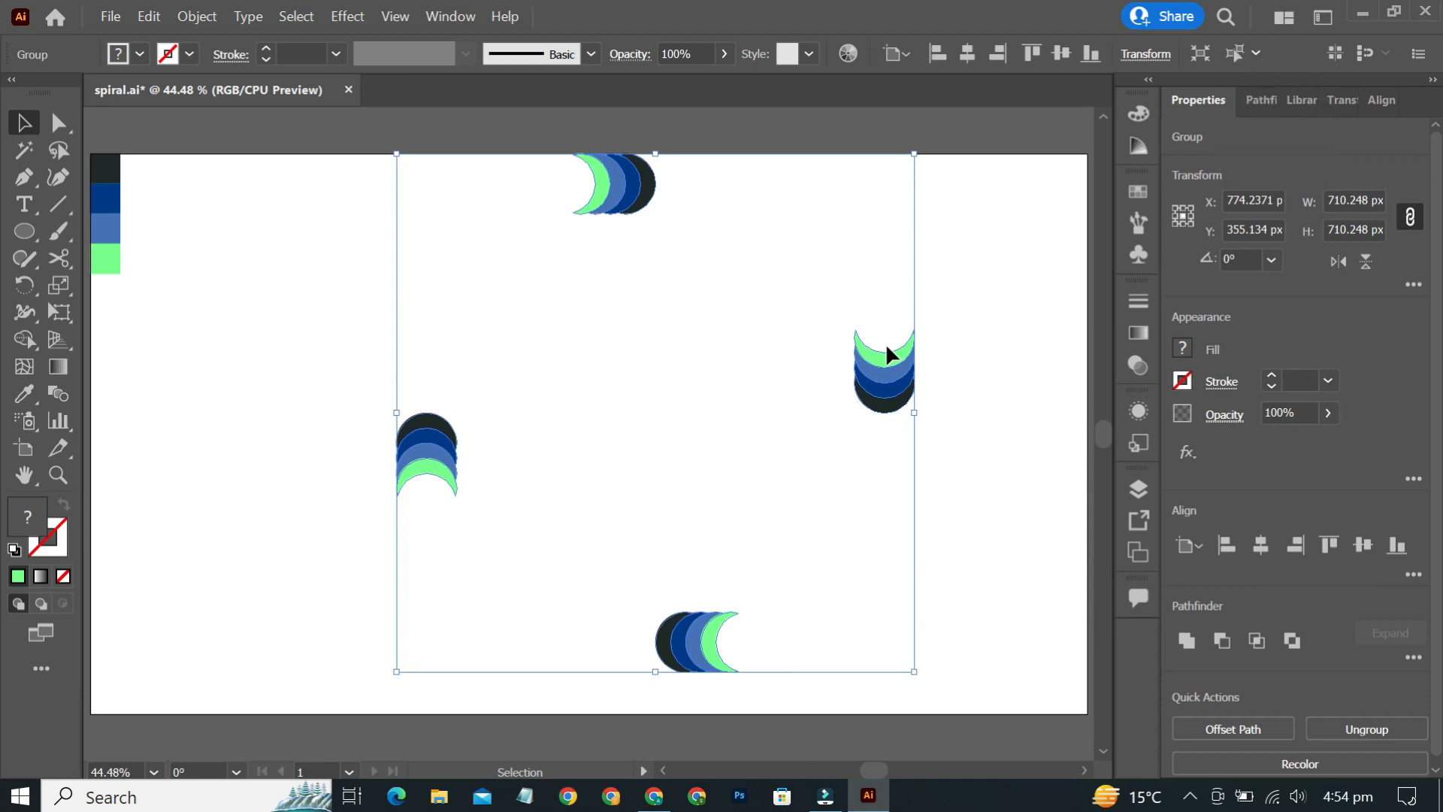
# - Paste a copy of the group in front and rotate it 45° around its centre
pyautogui.hotkey('ctrl', 'c')
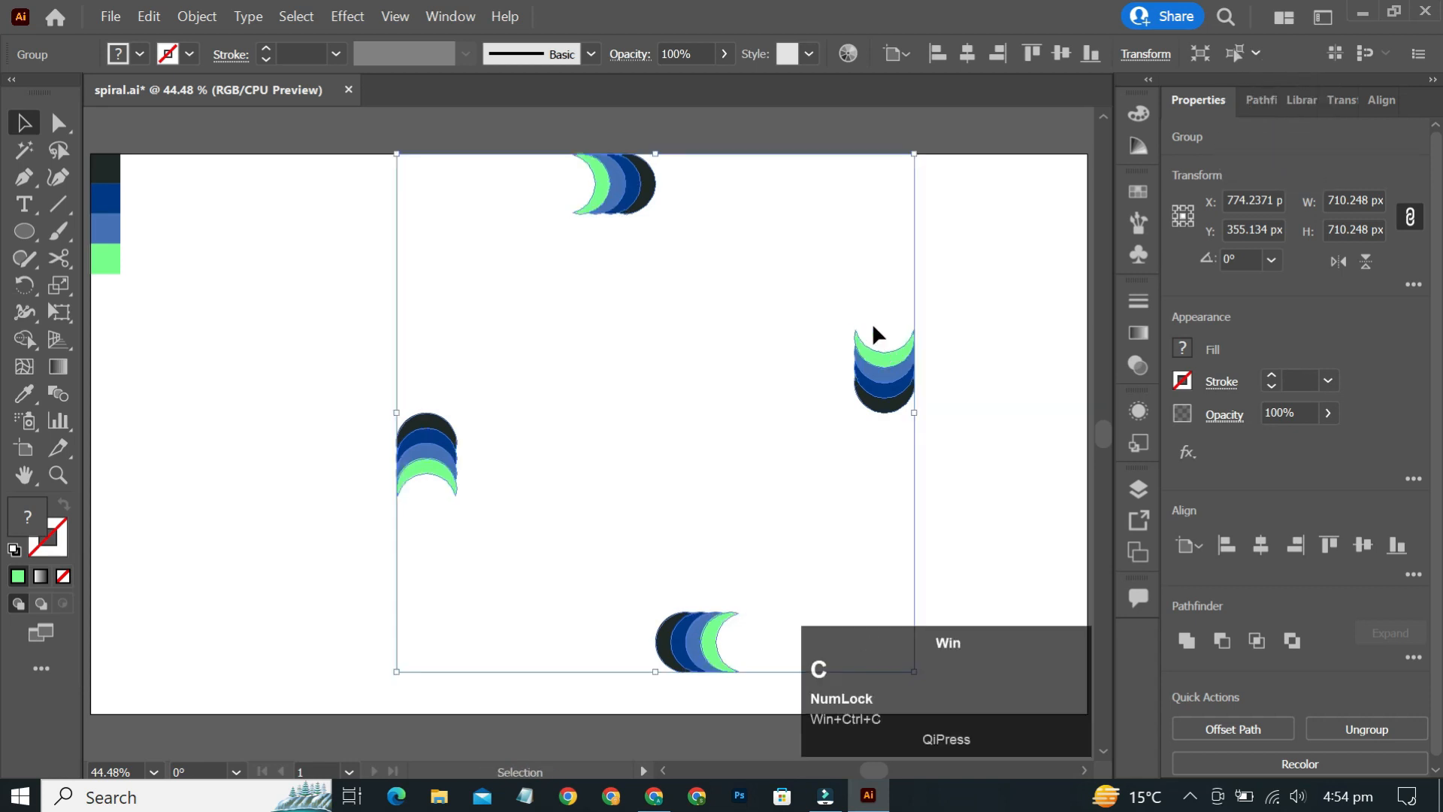
pyautogui.press('ctrl')
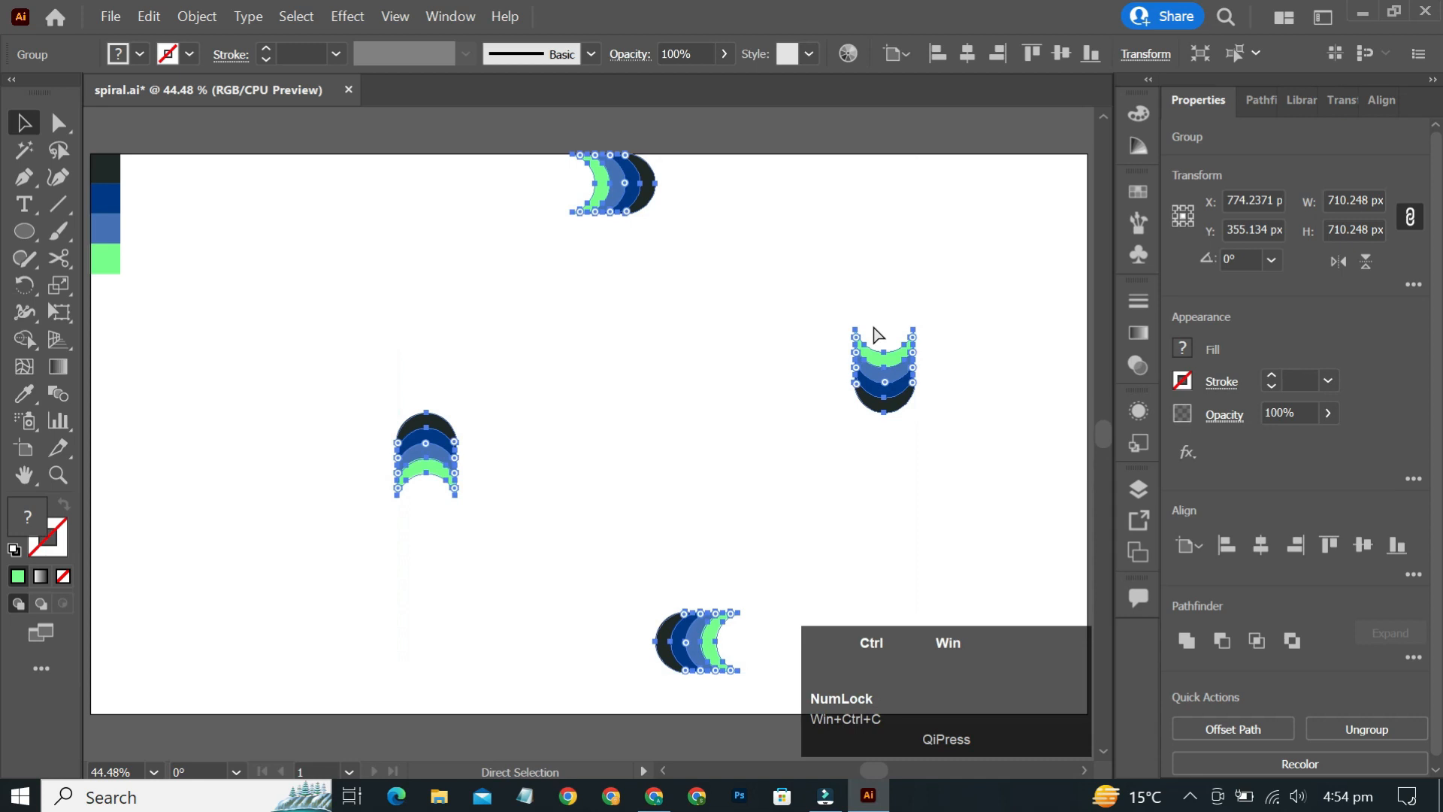
pyautogui.hotkey('ctrl', 'f')
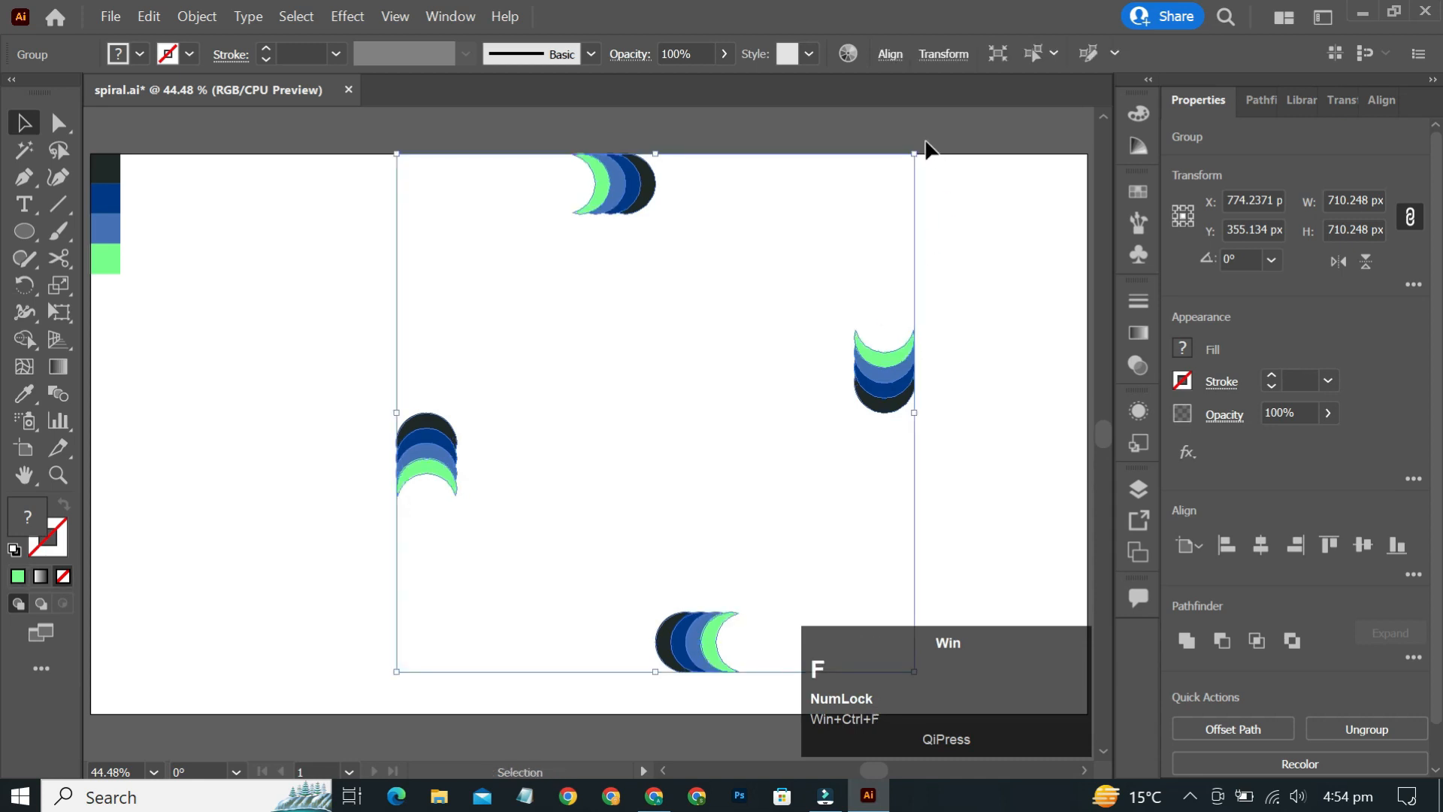
pyautogui.press('shift')
pyautogui.moveTo(926, 150); pyautogui.dragTo(1017, 339)
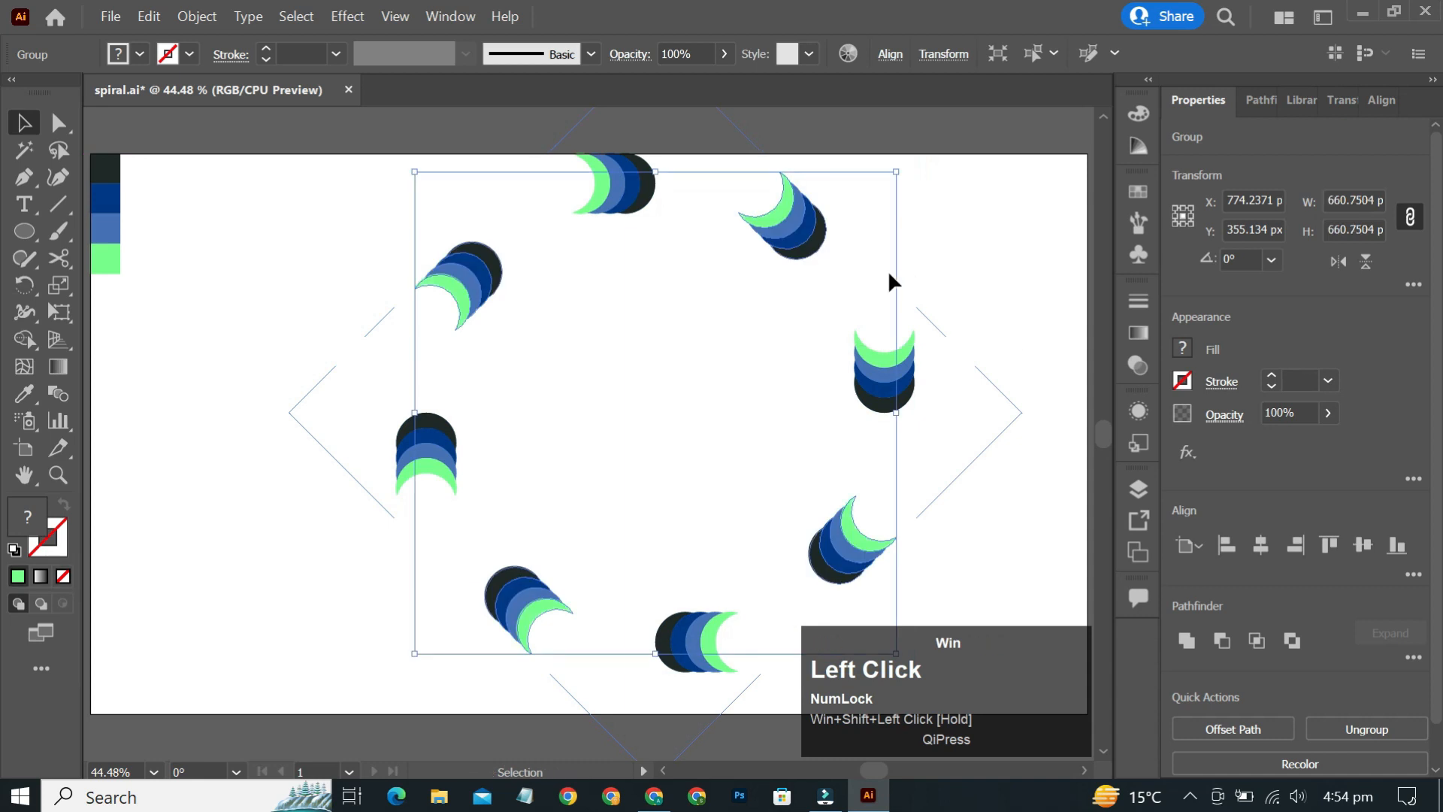
# - Paste another copy in front and rotate it to fill the gaps between the crescent groups
pyautogui.click(774, 257)
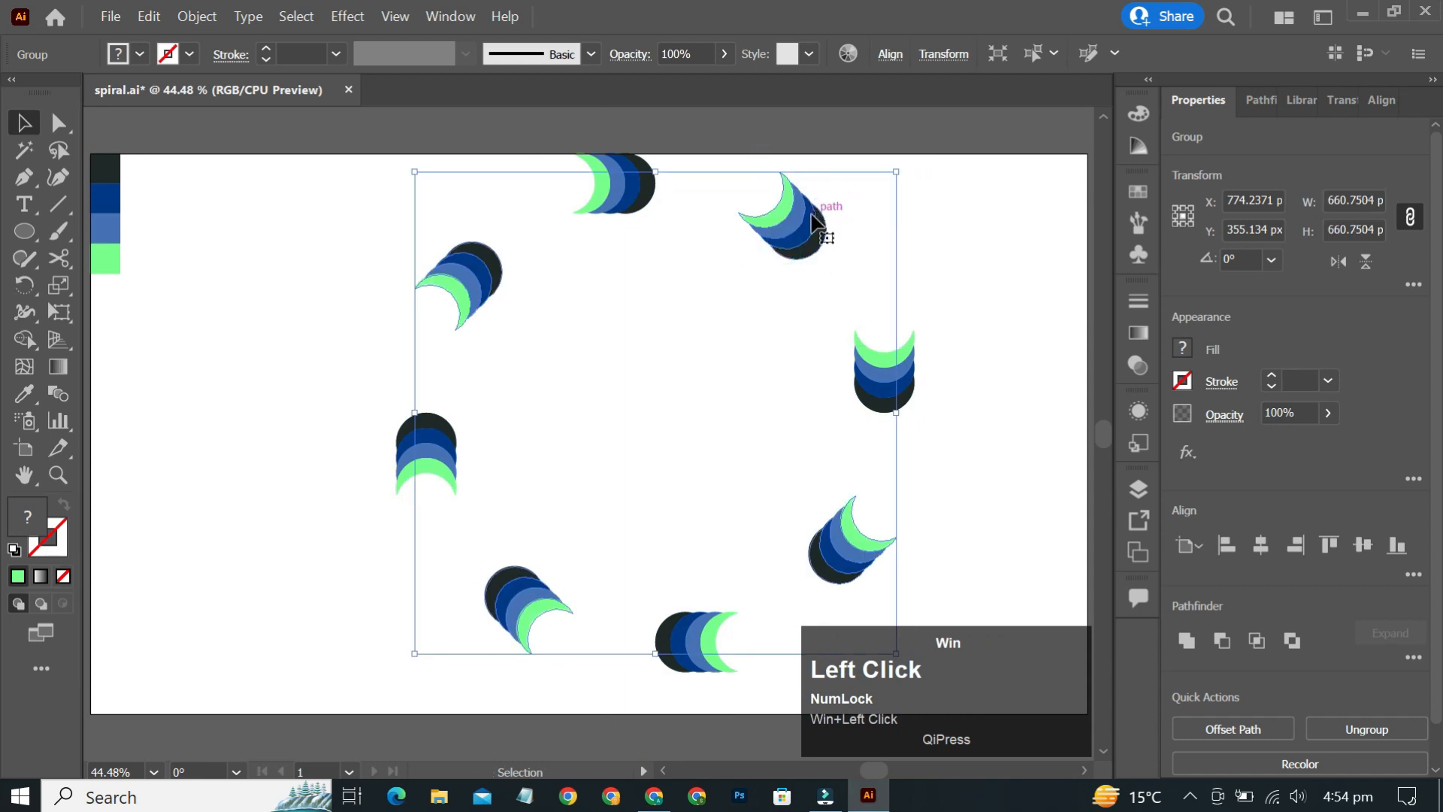
pyautogui.hotkey('ctrl', 'c')
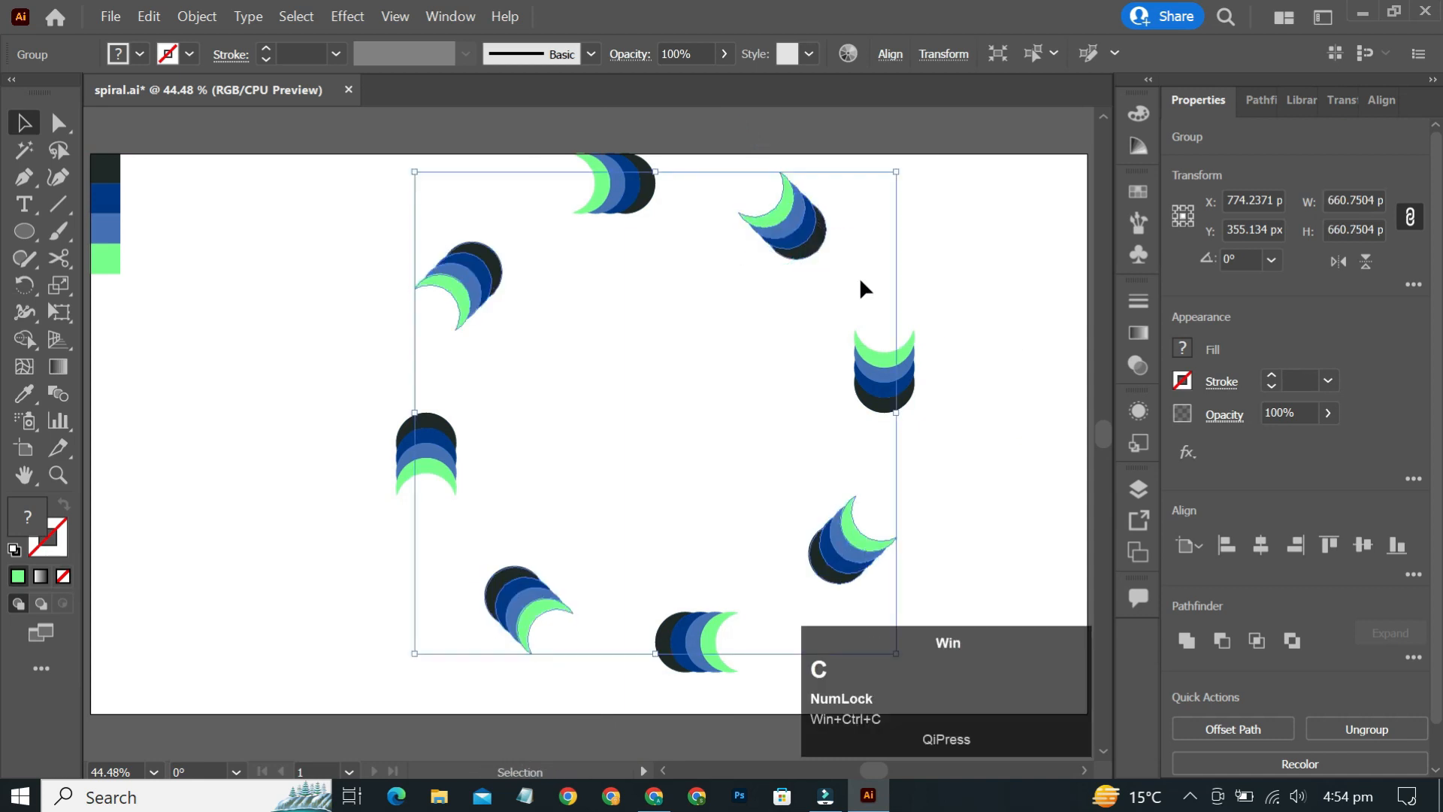
pyautogui.hotkey('ctrl', 'f')
pyautogui.moveTo(905, 164); pyautogui.dragTo(1000, 266)
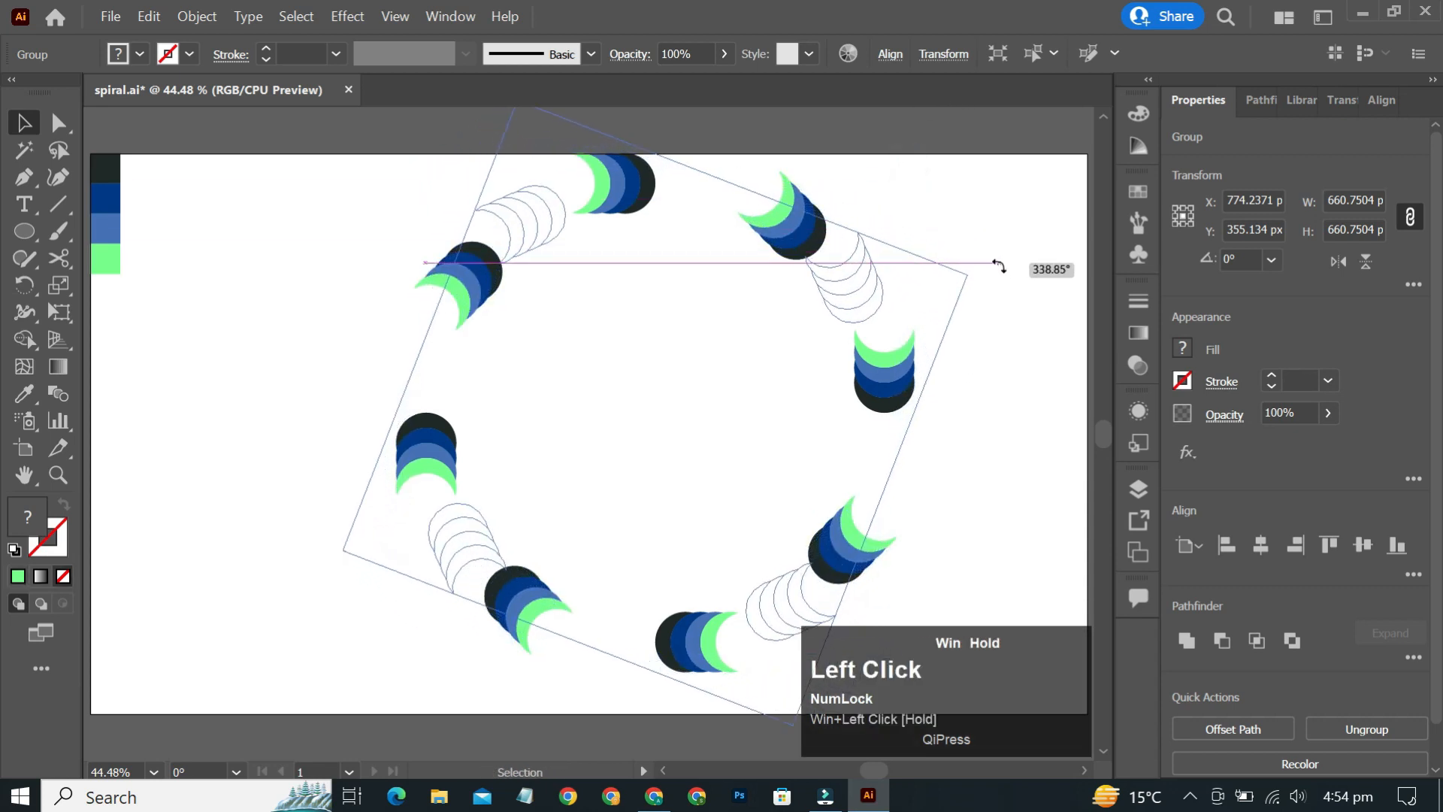
pyautogui.moveTo(1006, 272); pyautogui.dragTo(1005, 273)
pyautogui.click(848, 291)
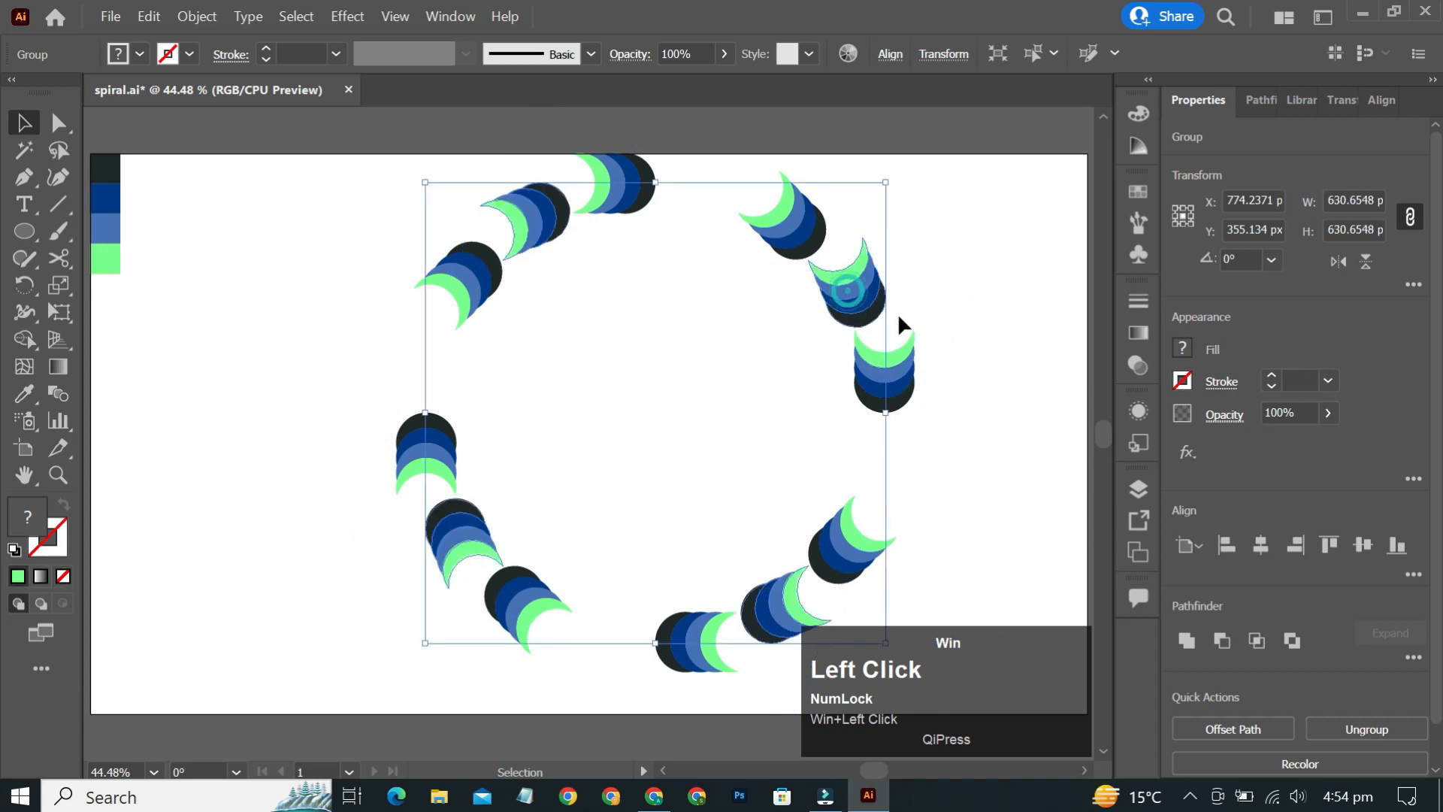
# - Paste one more copy in front and rotate it to close the remaining gaps in the ring
pyautogui.press('ctrl+super+c')
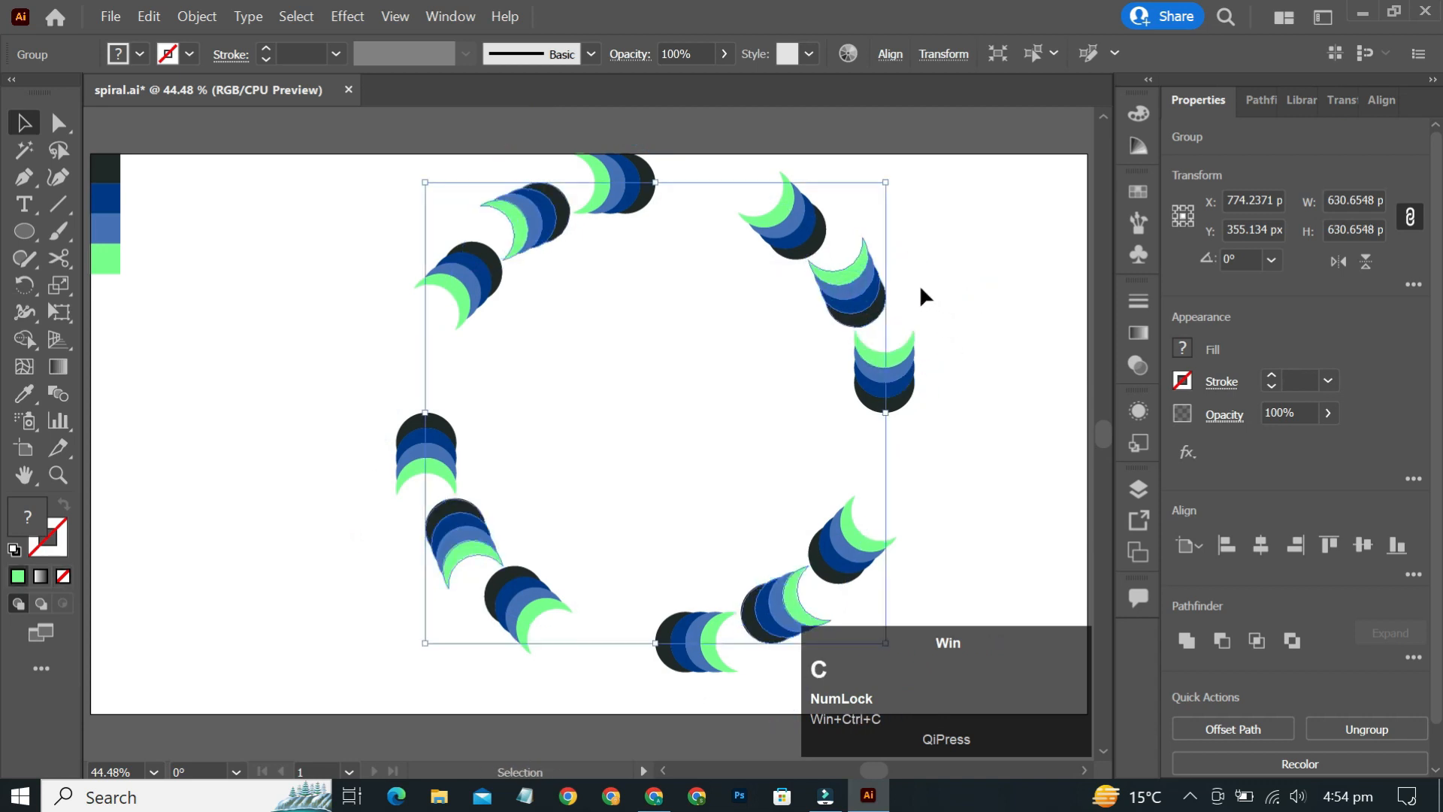
pyautogui.press('ctrl+super+f')
pyautogui.moveTo(891, 173); pyautogui.dragTo(659, 166)
pyautogui.click(1060, 216)
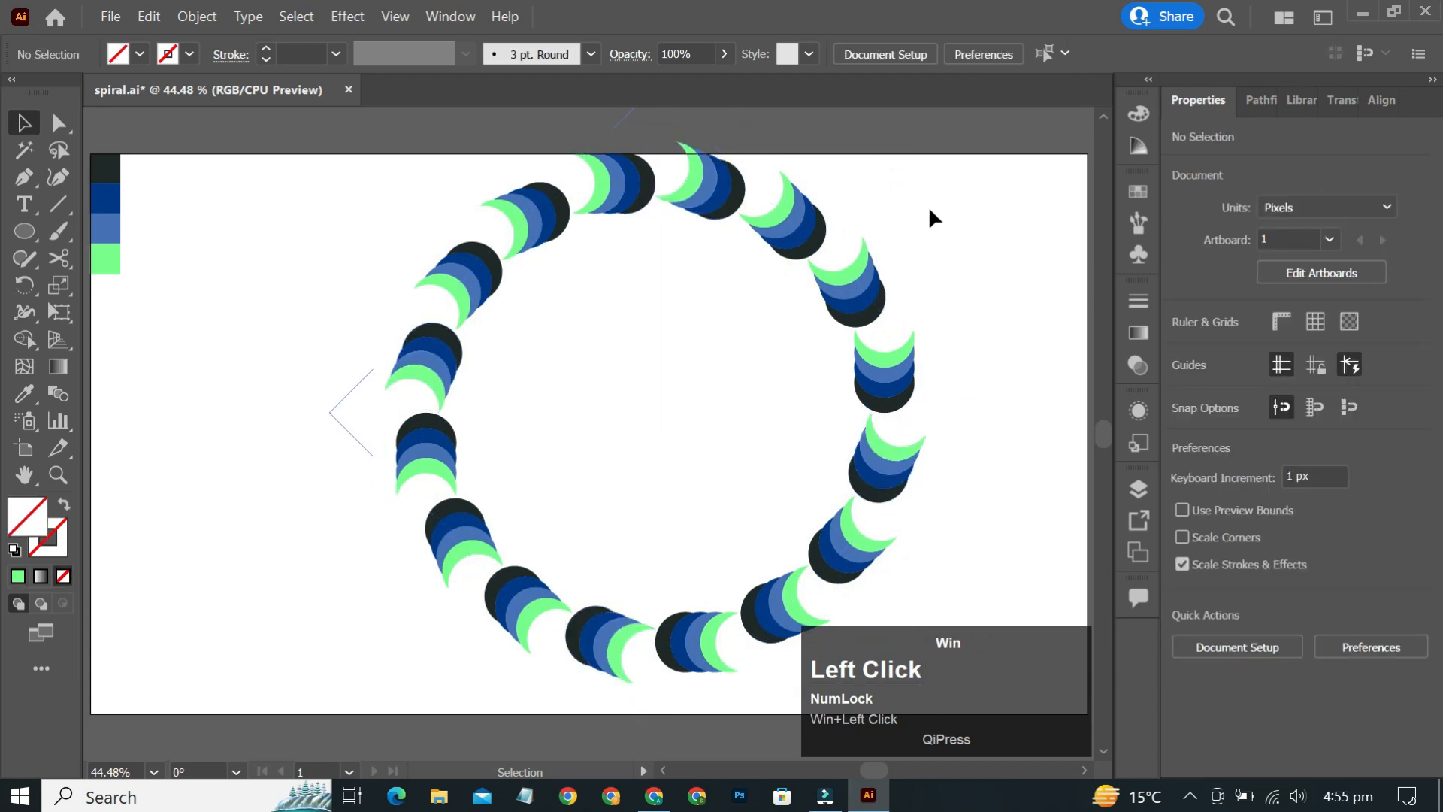
# - Select all the crescent copies forming the ring and group them
pyautogui.moveTo(995, 156); pyautogui.dragTo(368, 687)
pyautogui.press('ctrl')
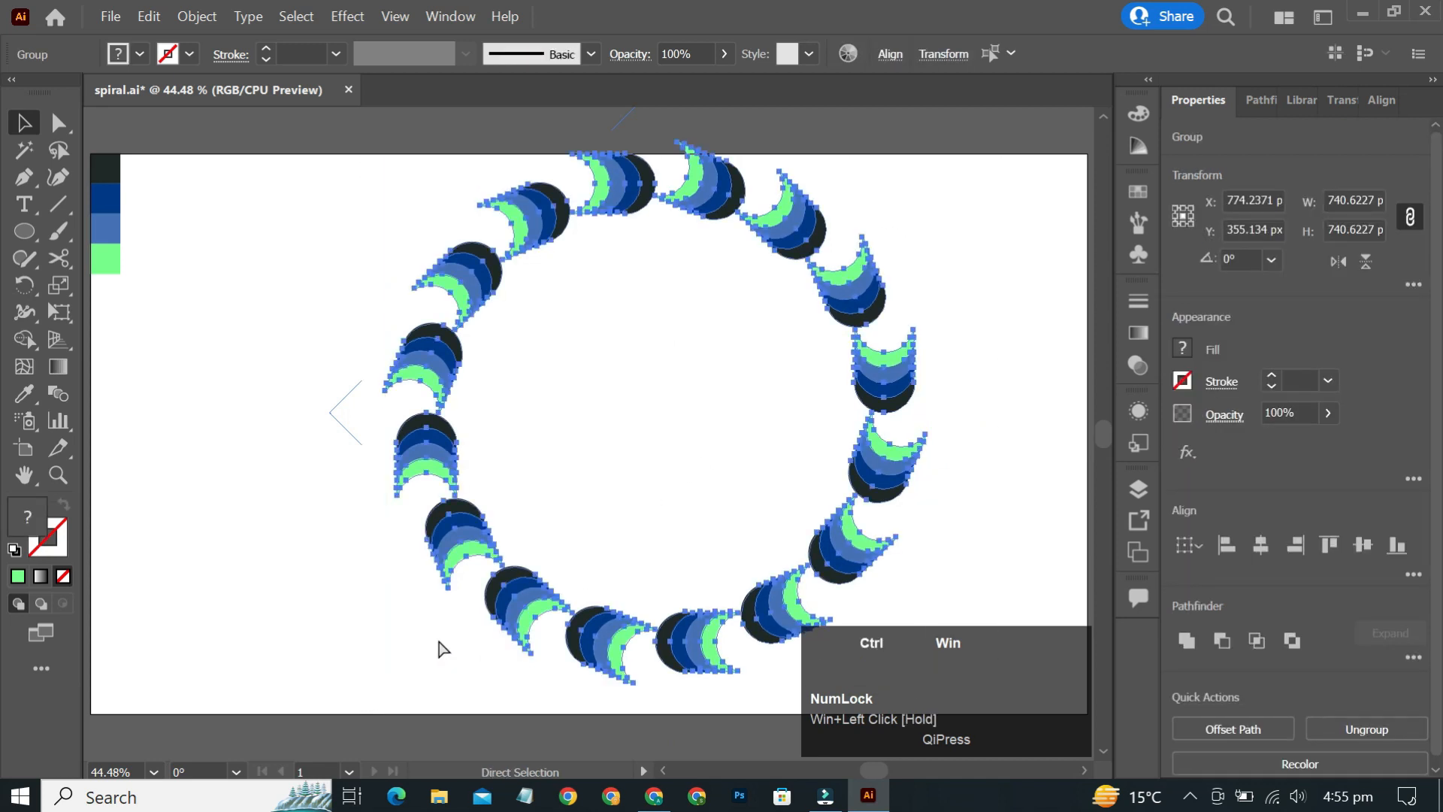
pyautogui.hotkey('ctrl', 'g')
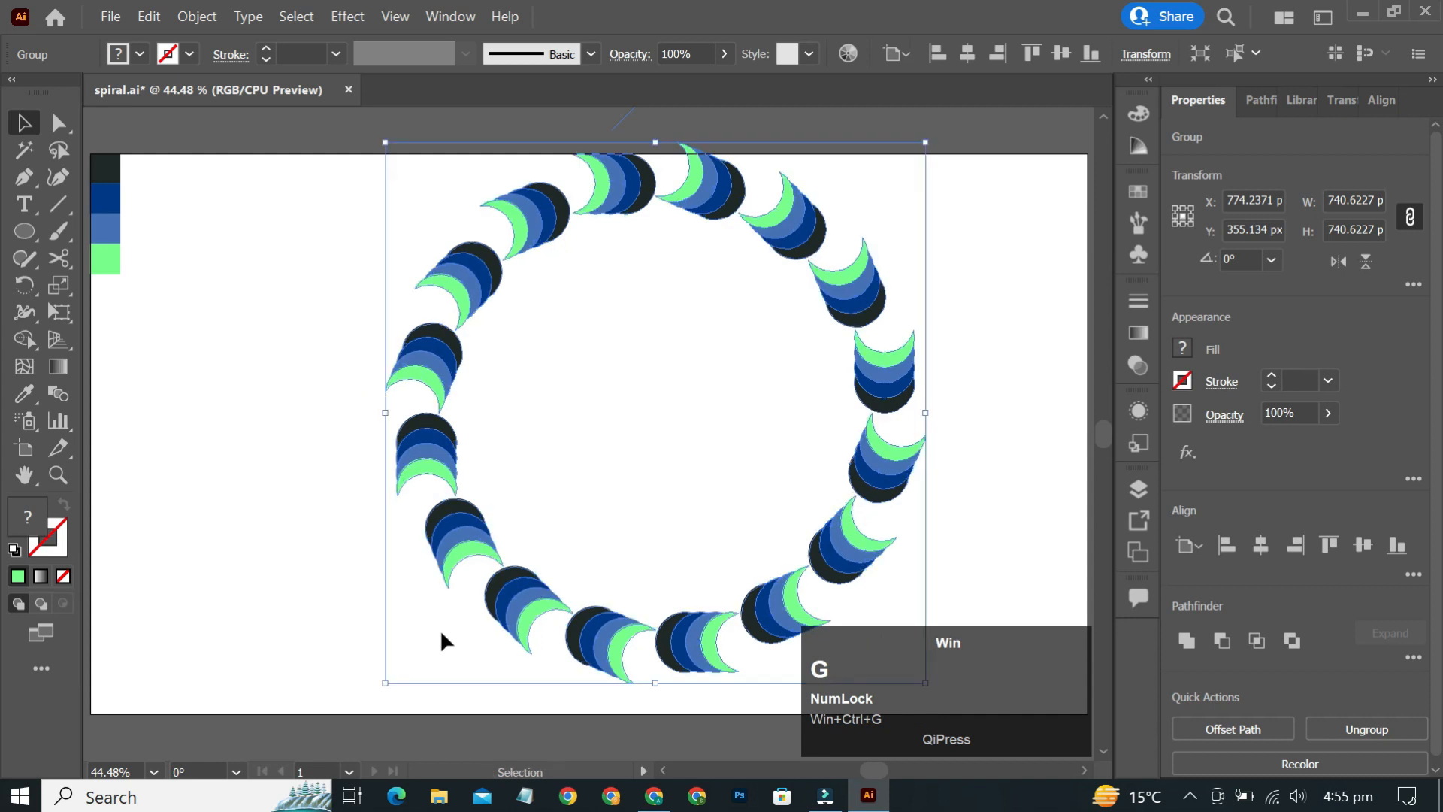
# - Centre the ring group horizontally and vertically on the artboard and enlarge it slightly to about 764 px
pyautogui.click(1260, 545)
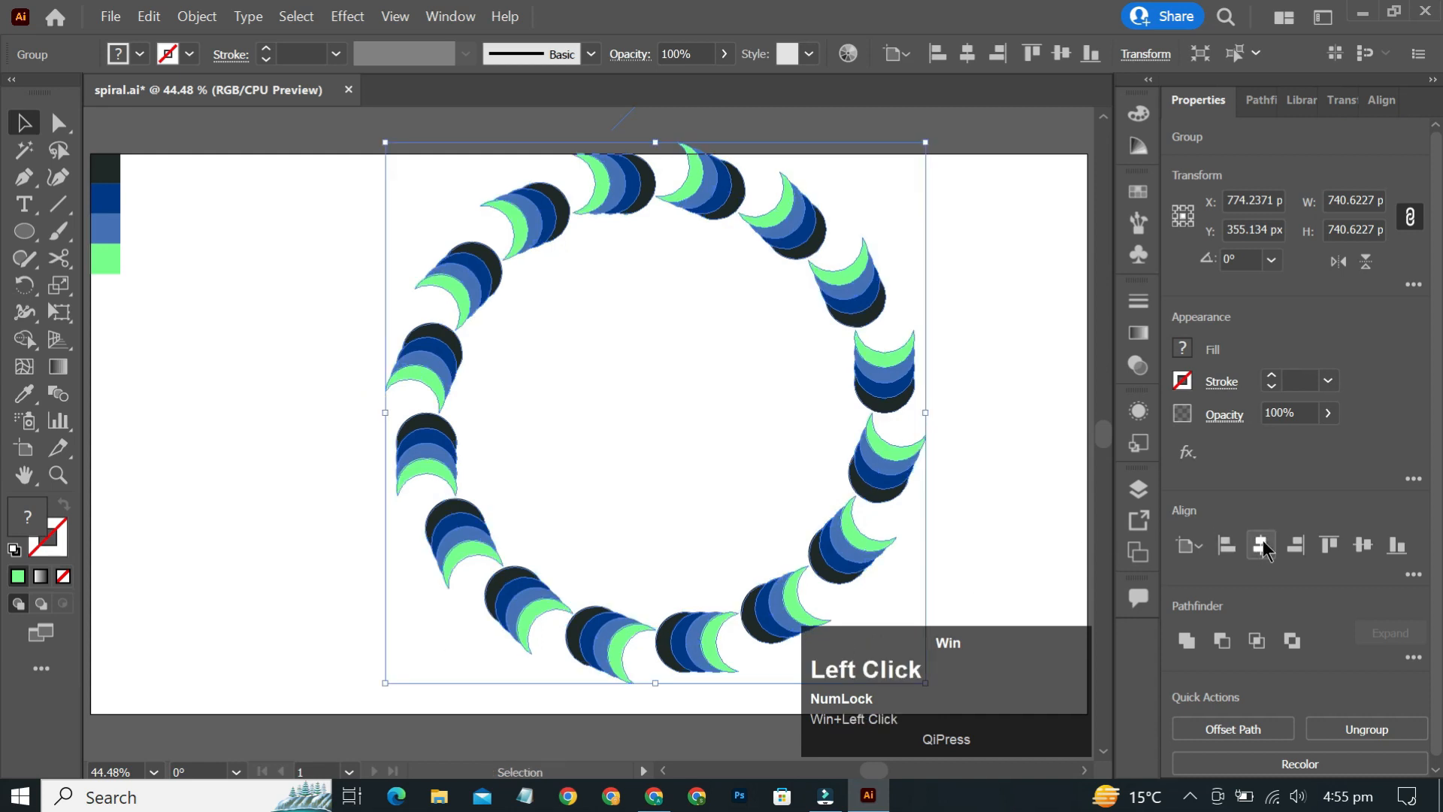
pyautogui.click(1362, 547)
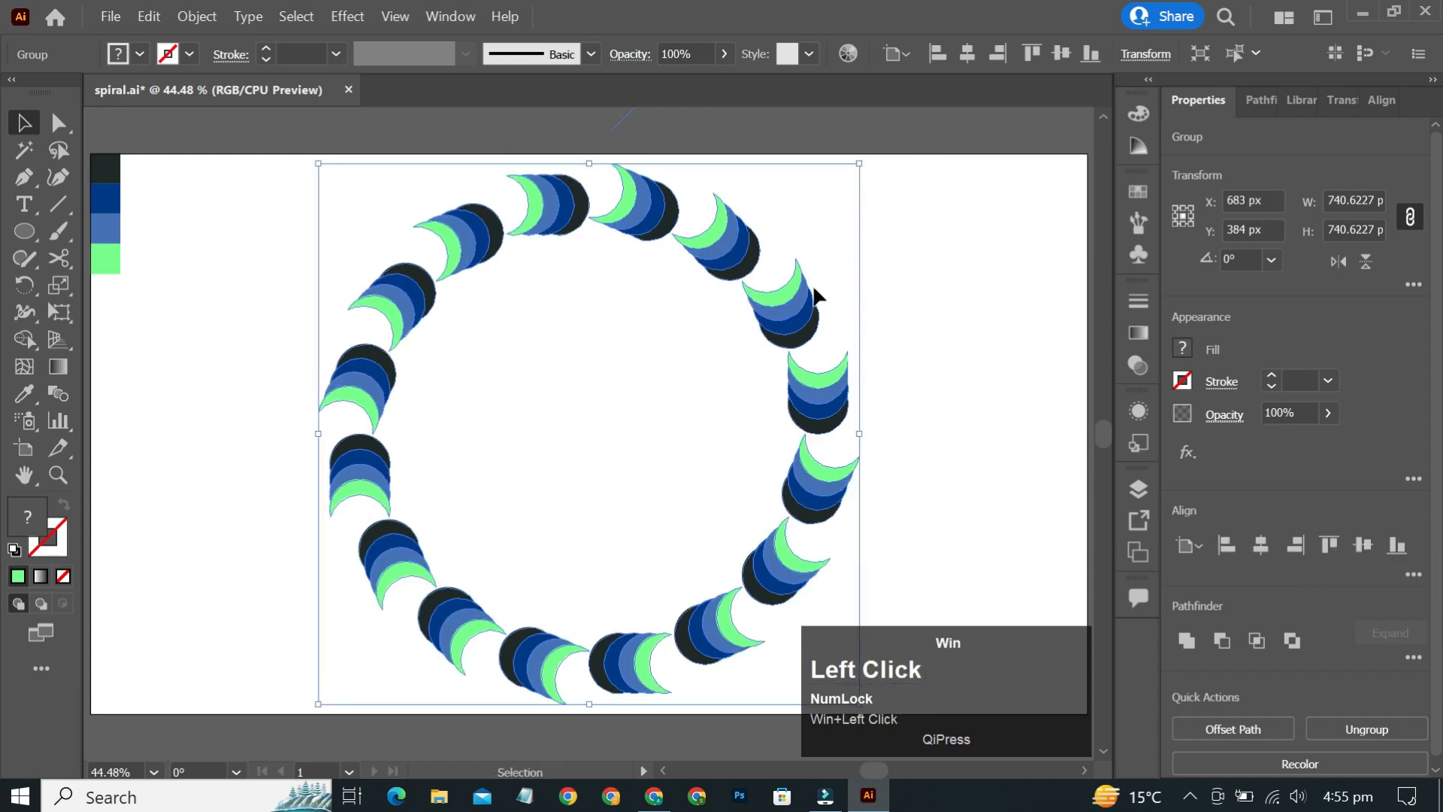
pyautogui.moveTo(861, 436); pyautogui.dragTo(869, 436)
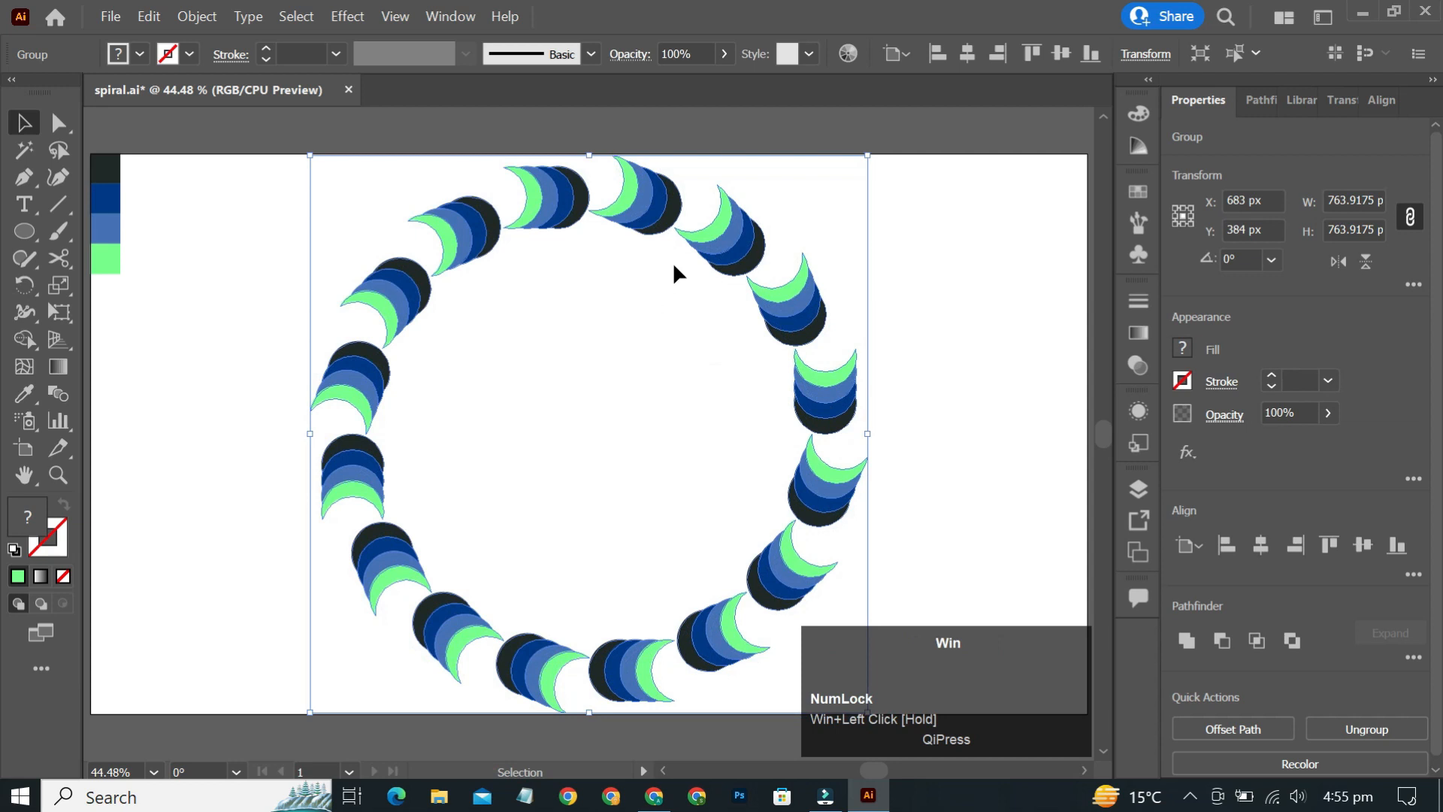
# - Apply a Transform effect to the ring group, scaling it to 75% horizontally and vertically
pyautogui.click(347, 18)
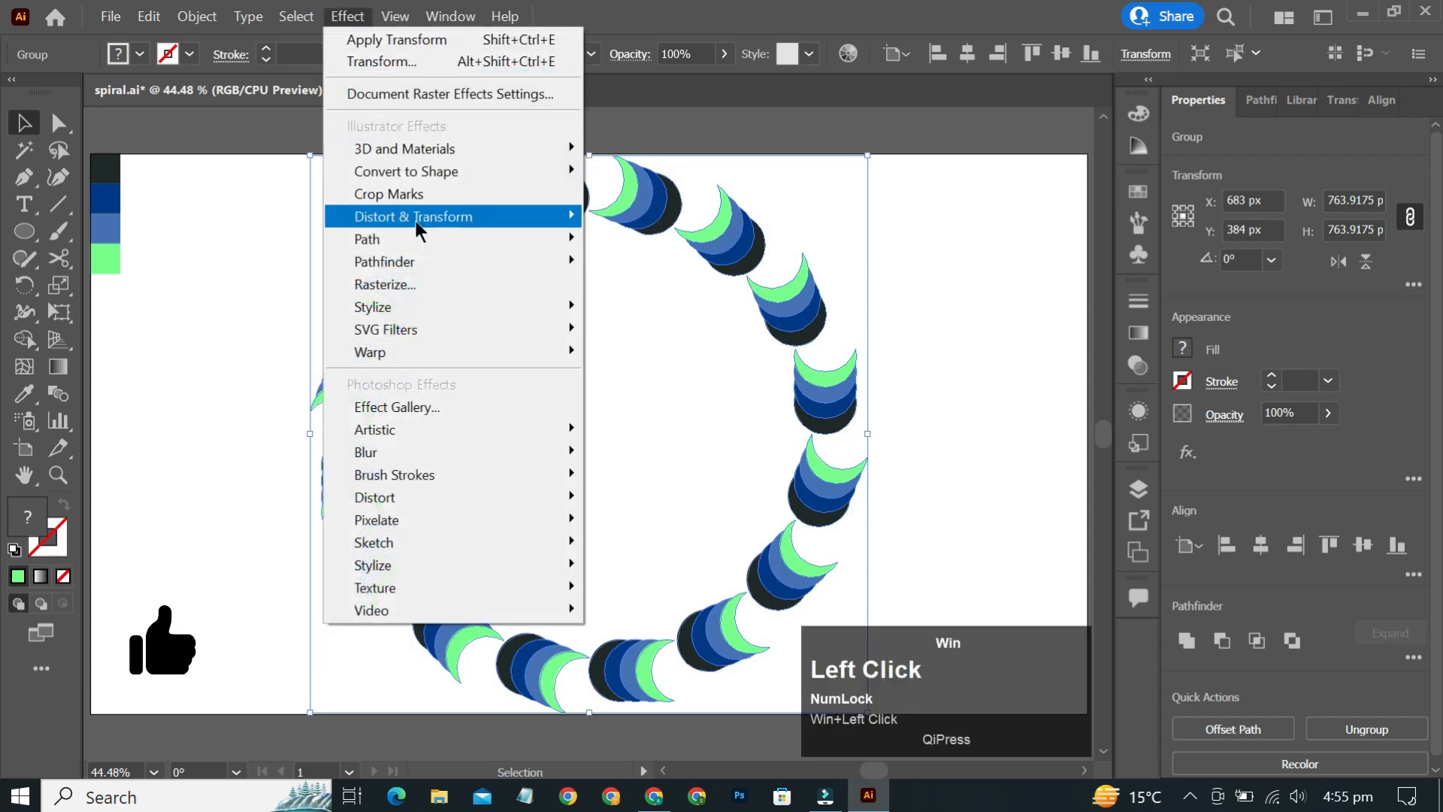
pyautogui.moveTo(417, 220)
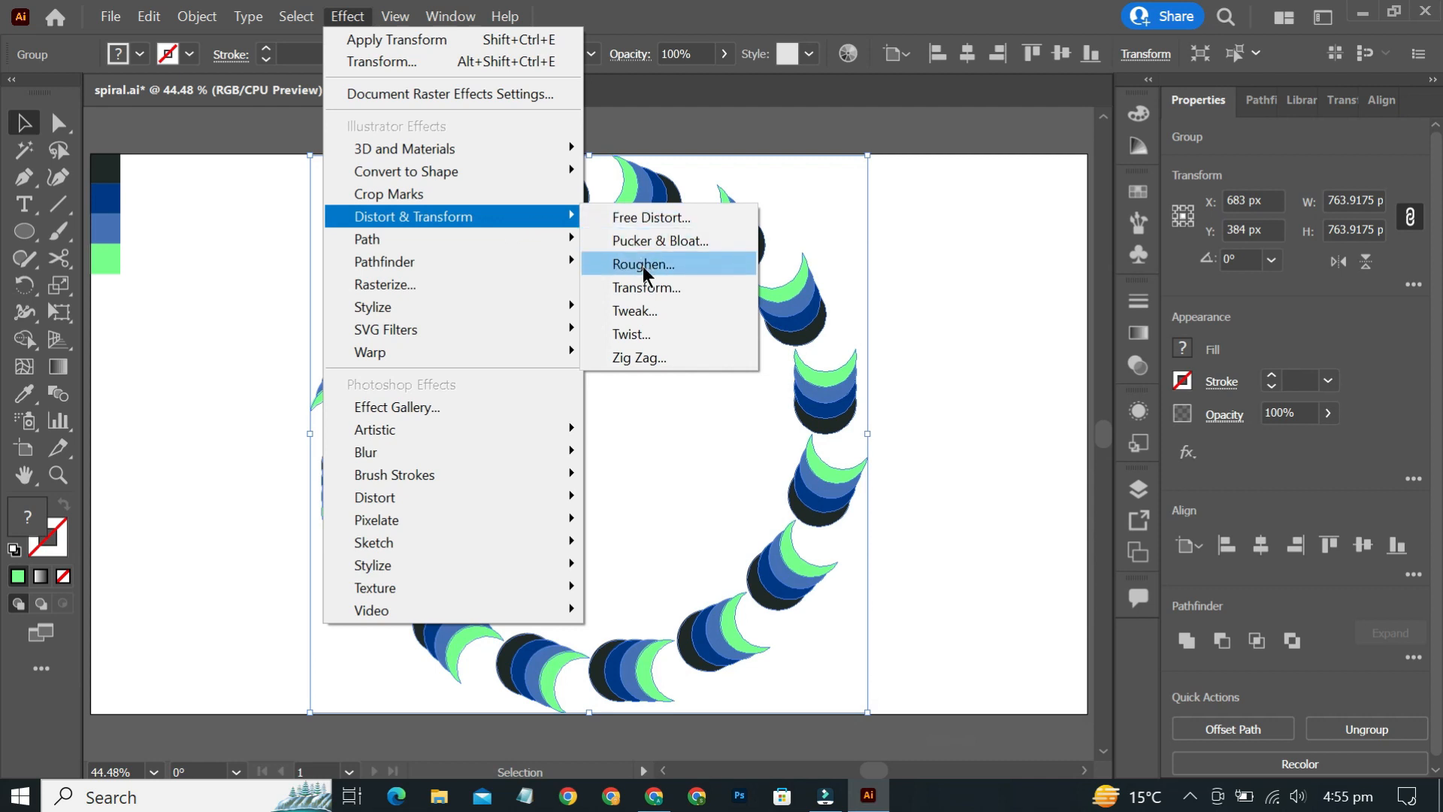
pyautogui.click(666, 287)
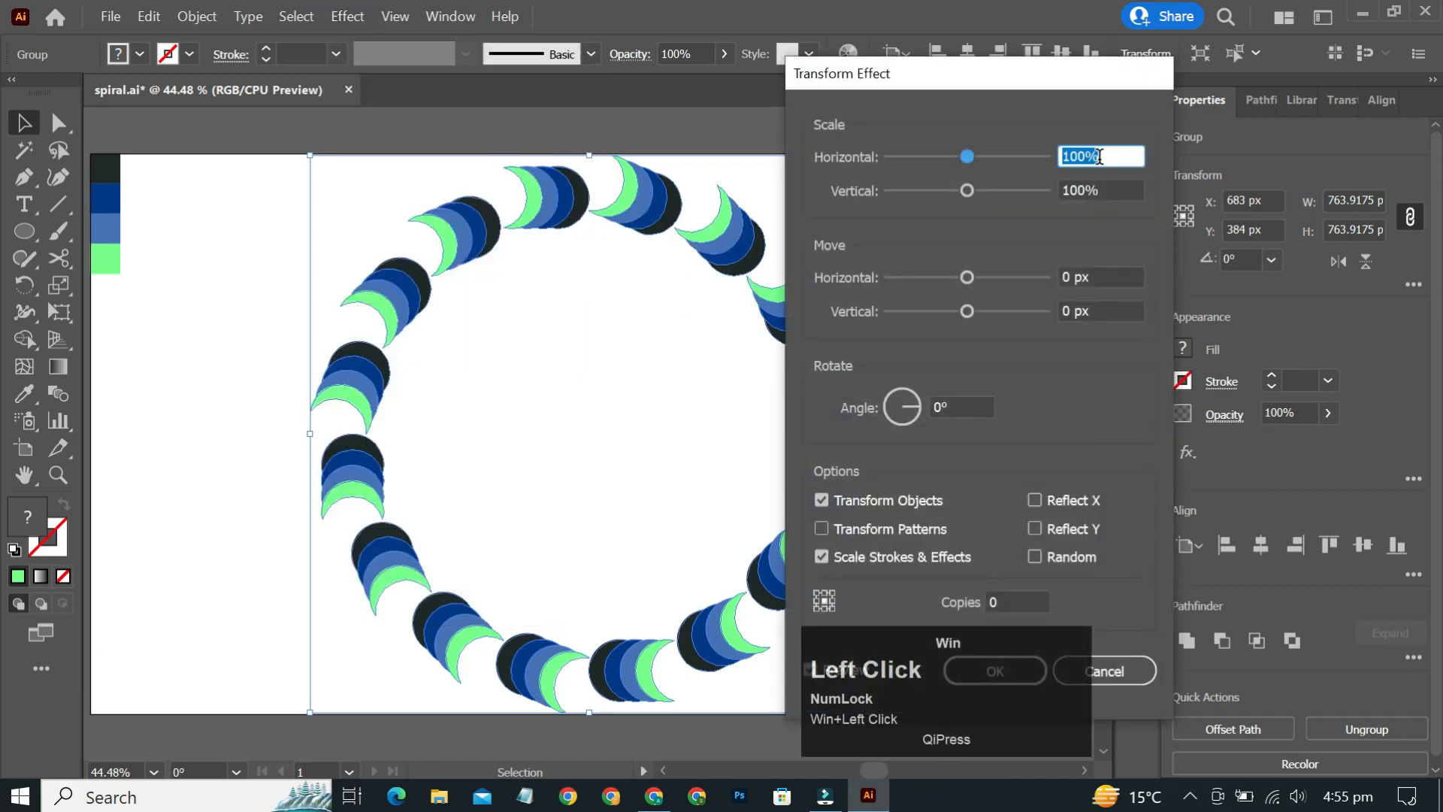
pyautogui.write('77')
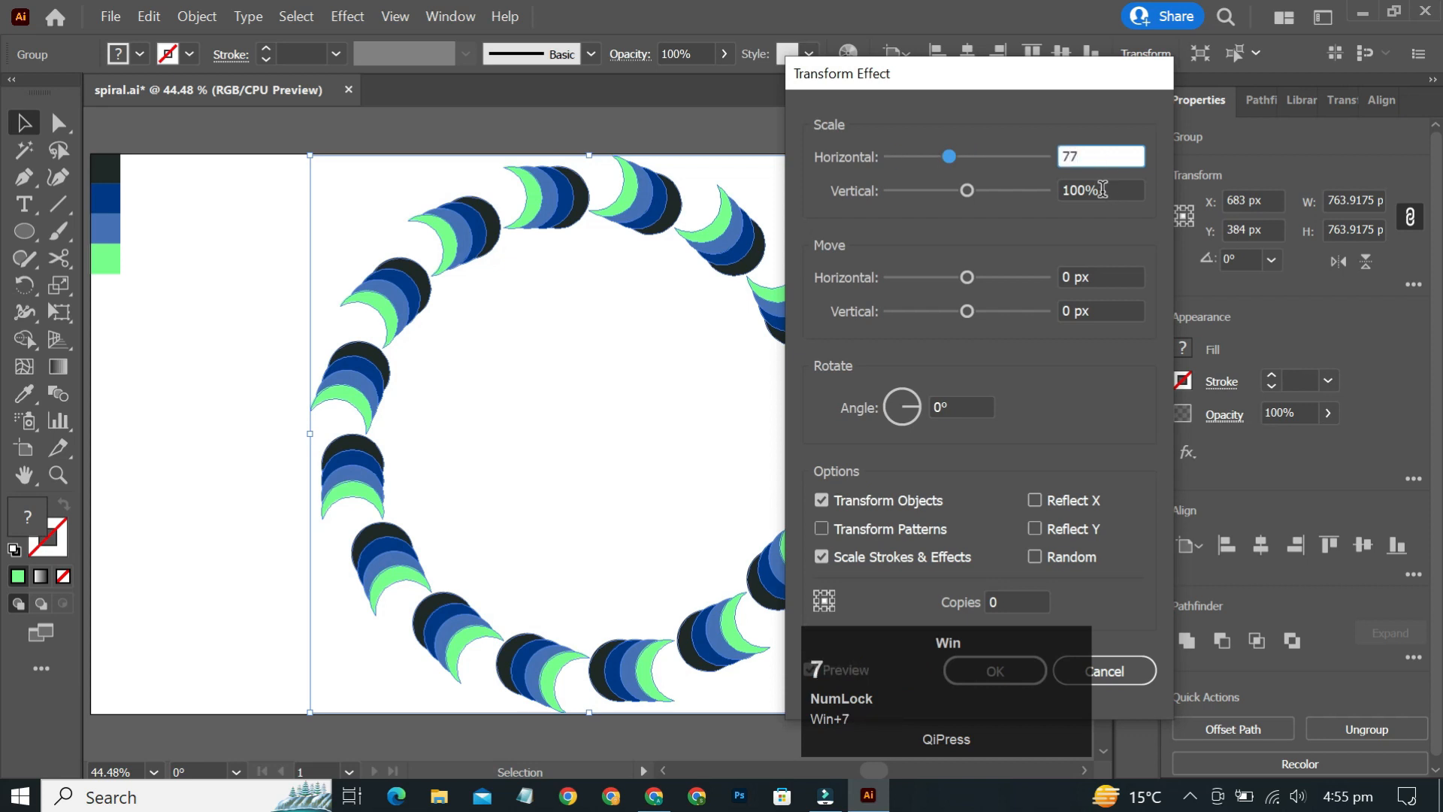
pyautogui.click(1102, 190)
pyautogui.click(1099, 156)
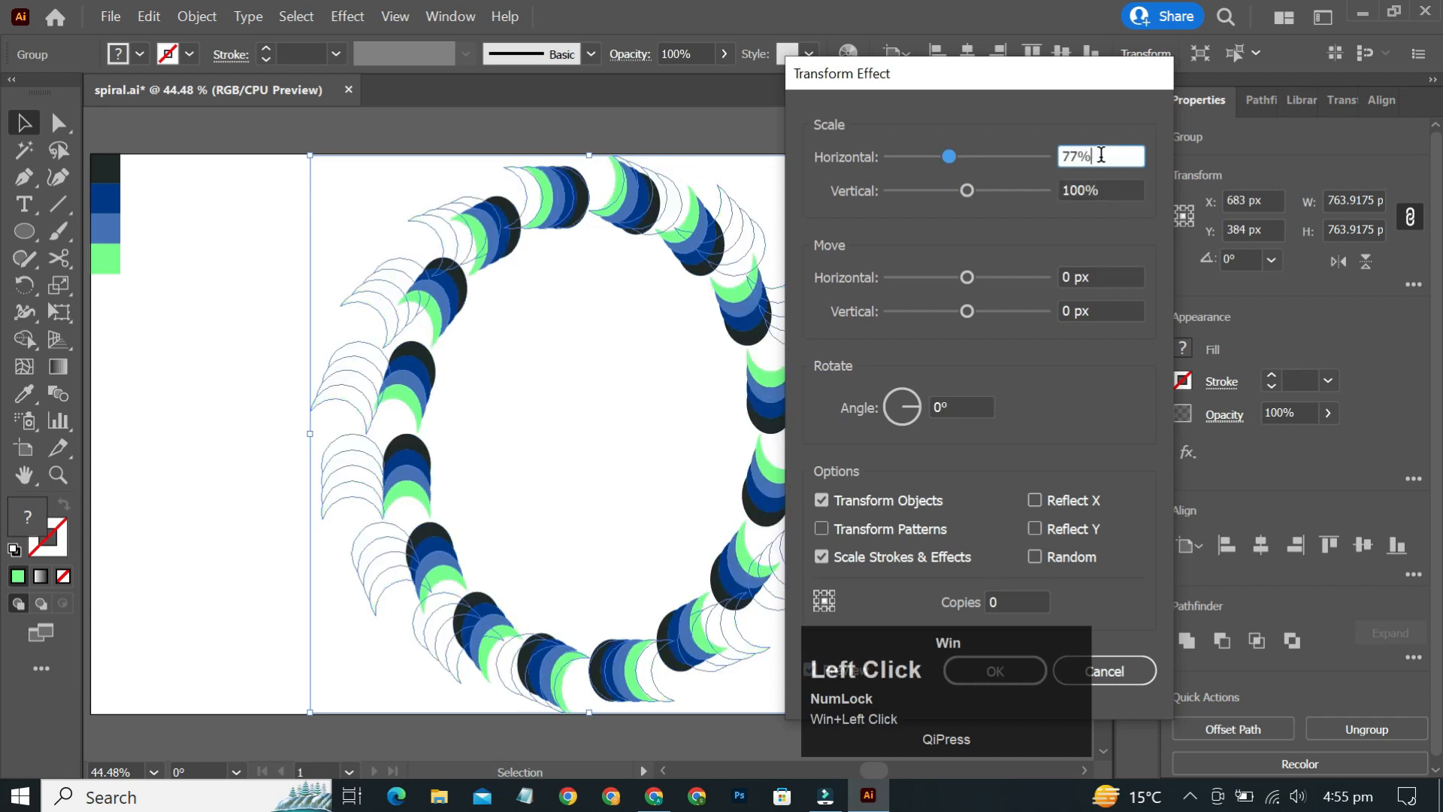
pyautogui.scroll(-2, 1099, 154)
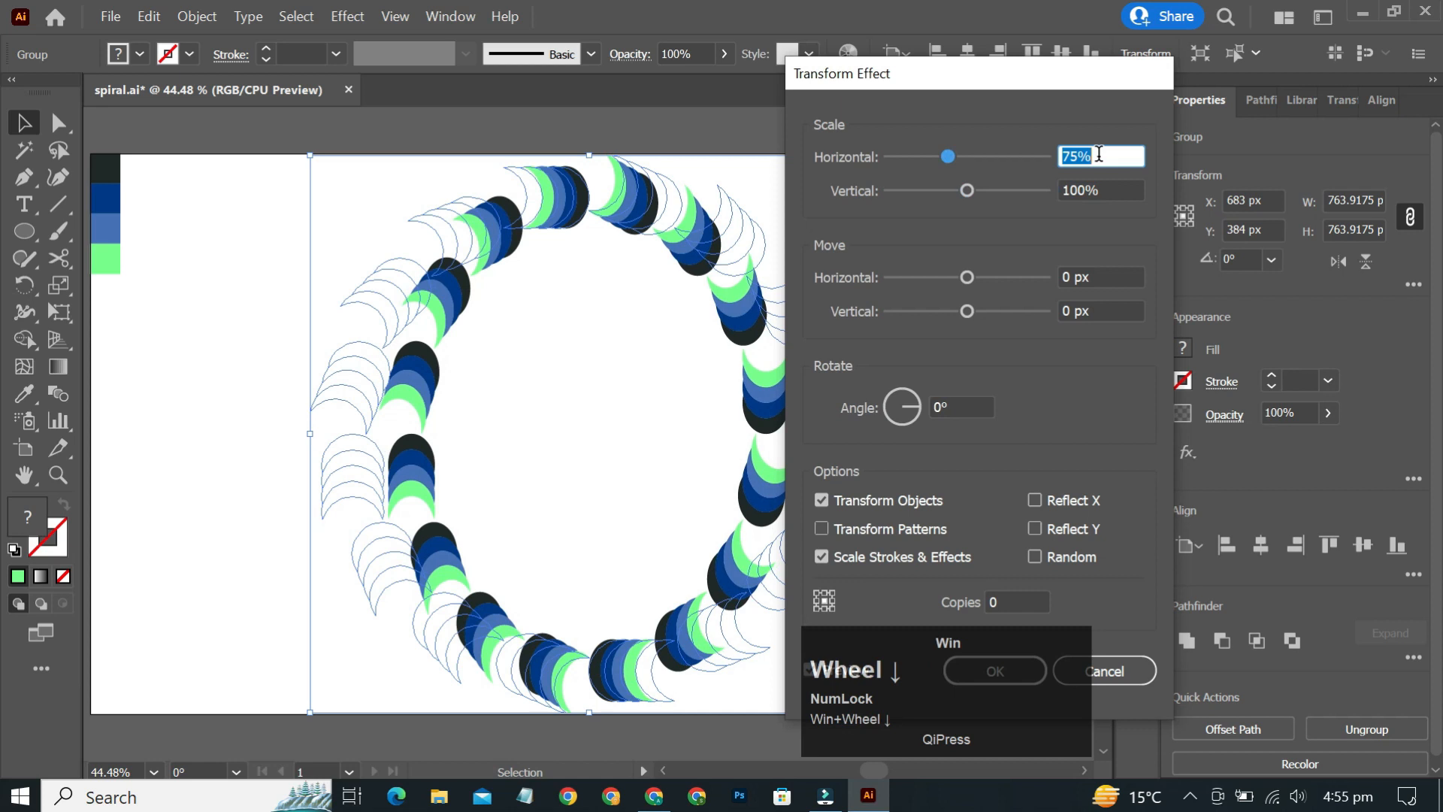
pyautogui.click(1100, 194)
pyautogui.write('75')
# - Set the Transform effect's rotation angle to 9° and its copies to 13, and confirm the effect
pyautogui.click(950, 408)
pyautogui.doubleClick(950, 408)
pyautogui.scroll(6, 963, 402)
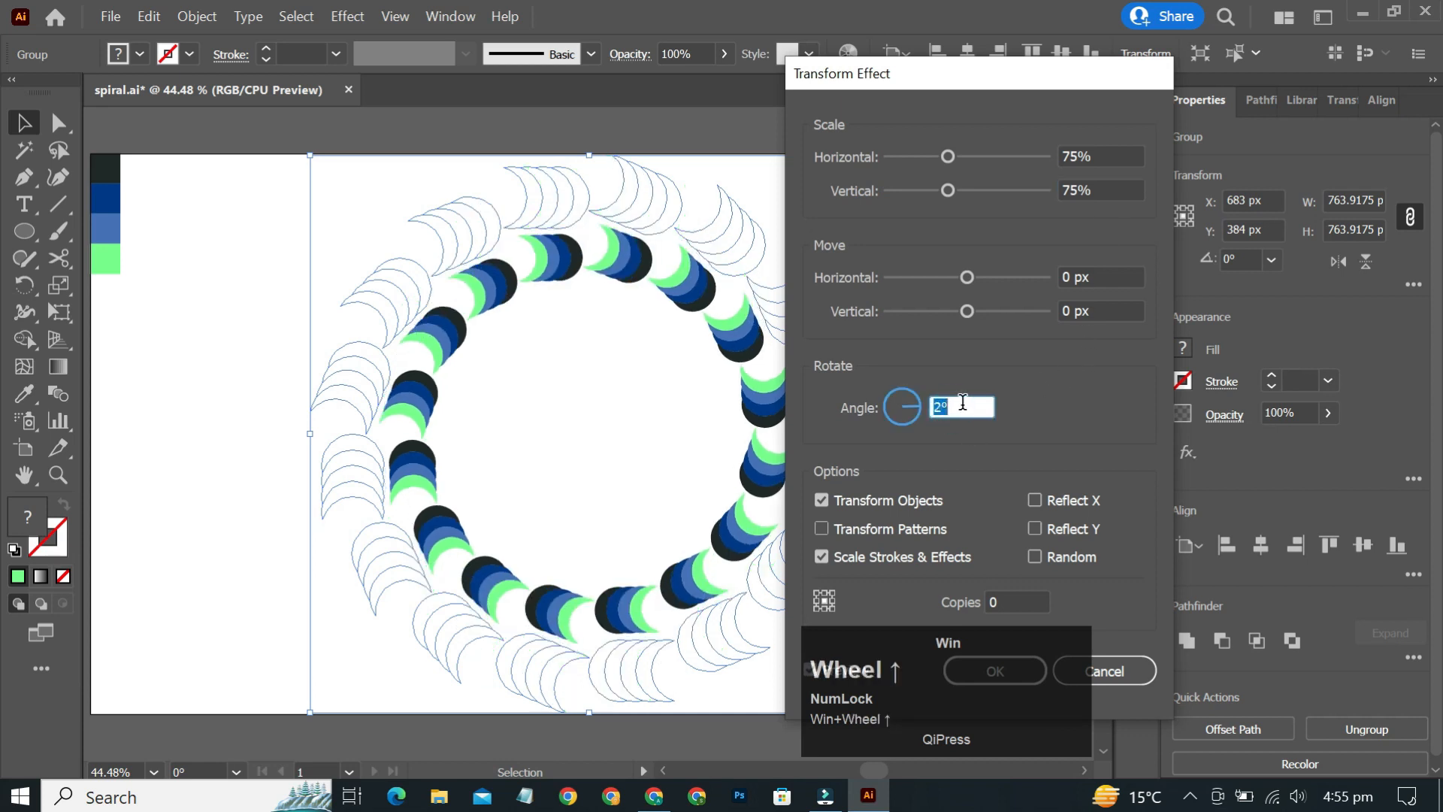
pyautogui.scroll(1, 963, 402)
pyautogui.scroll(1, 963, 402)
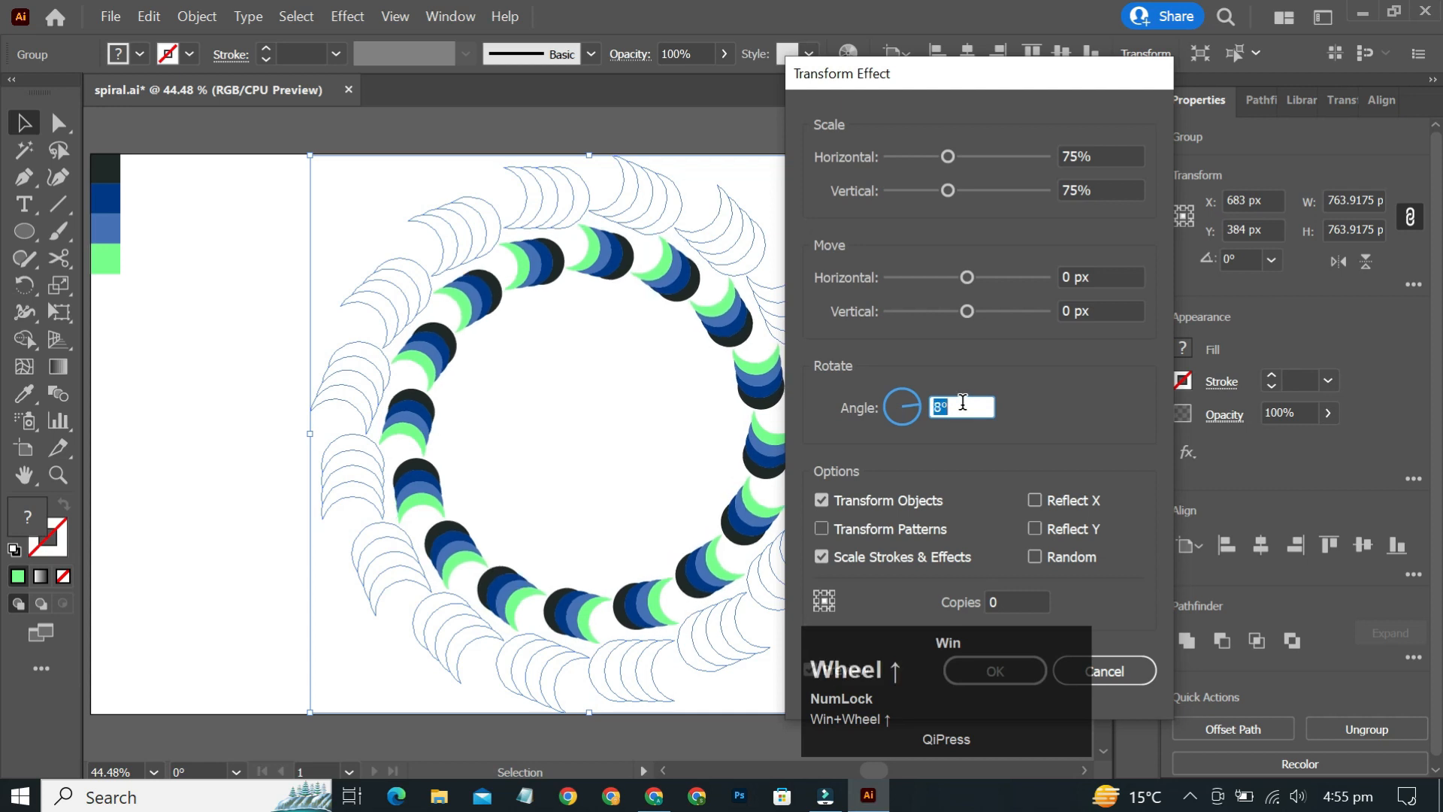
pyautogui.click(1010, 601)
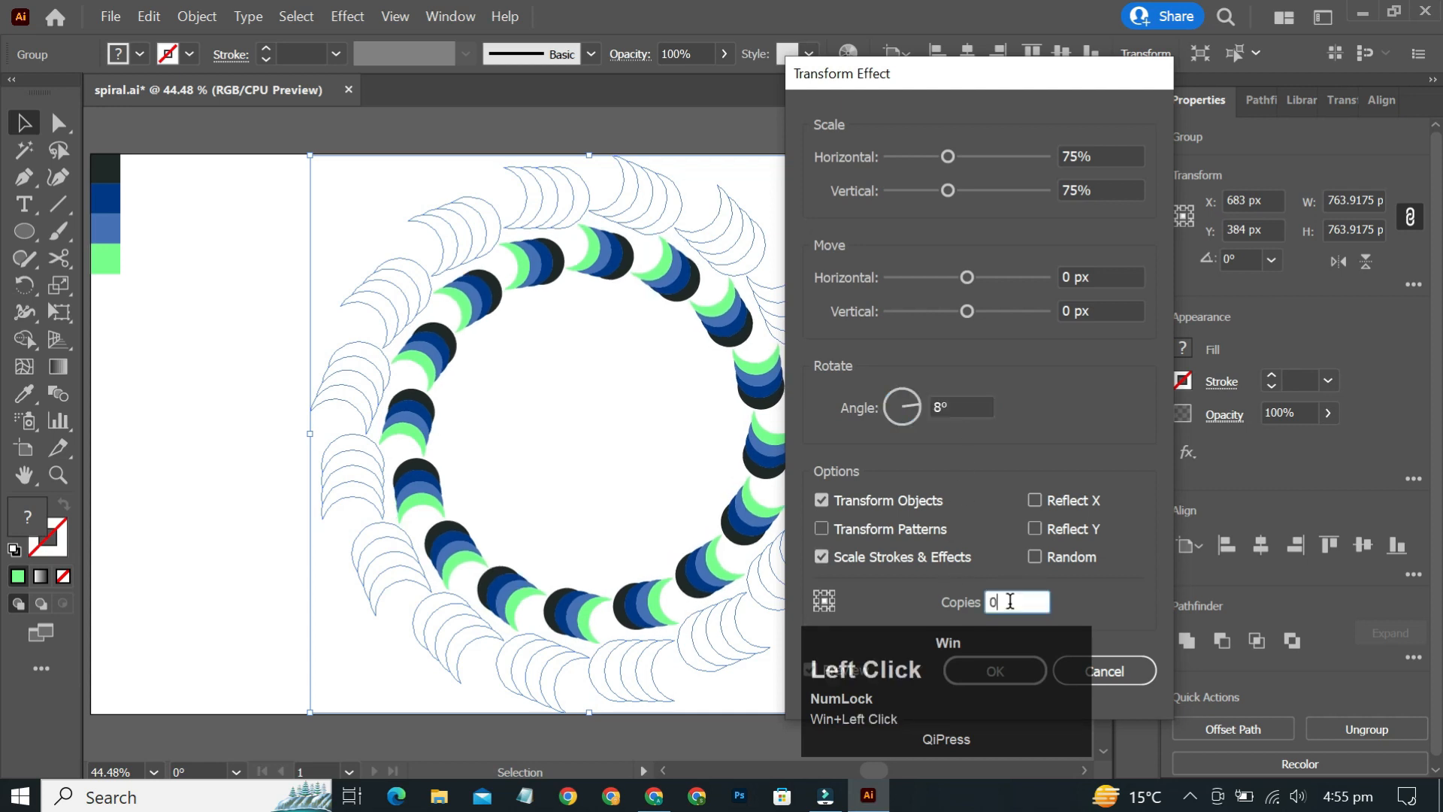
pyautogui.scroll(6, 1011, 602)
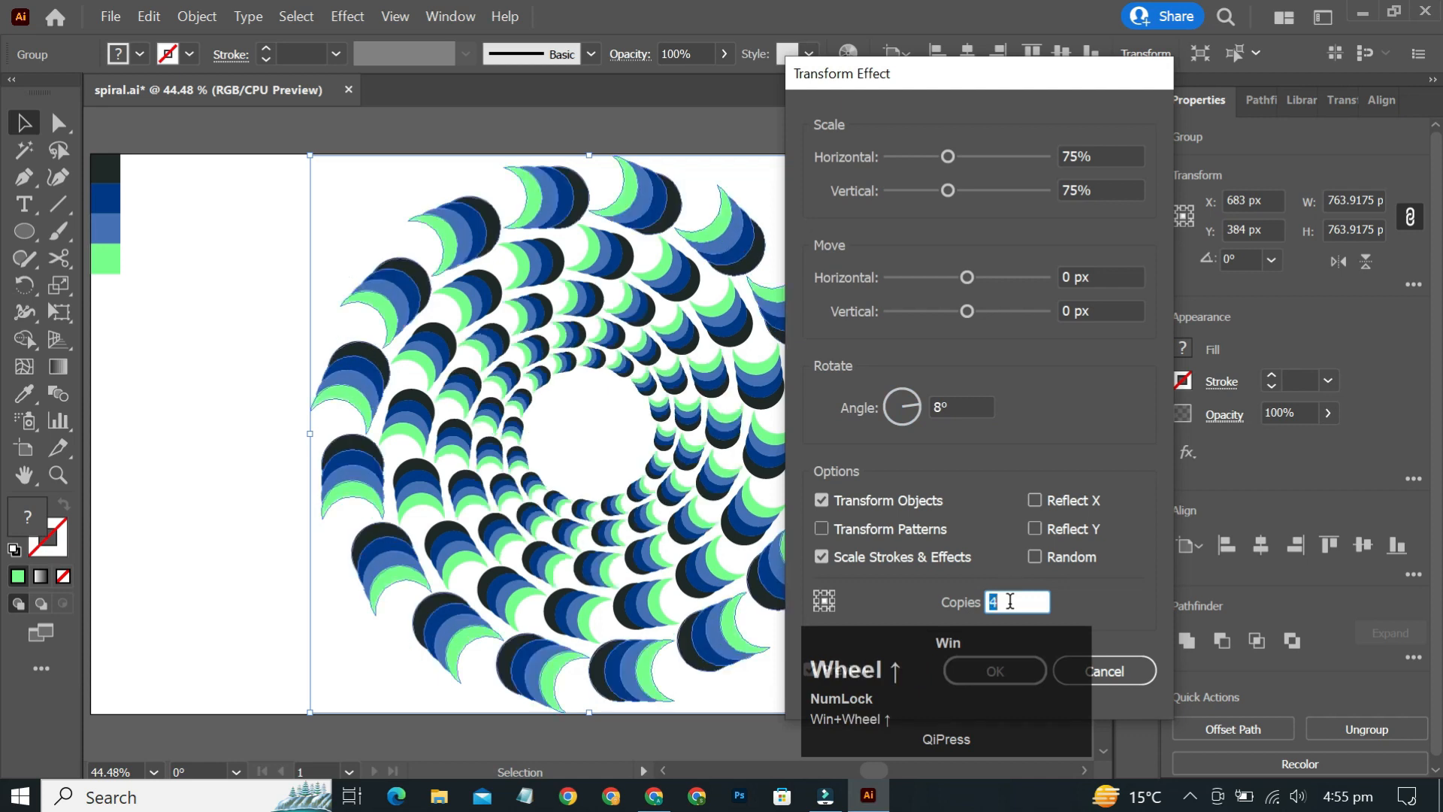
pyautogui.scroll(2, 1010, 601)
pyautogui.scroll(1, 1009, 601)
pyautogui.scroll(4, 1009, 601)
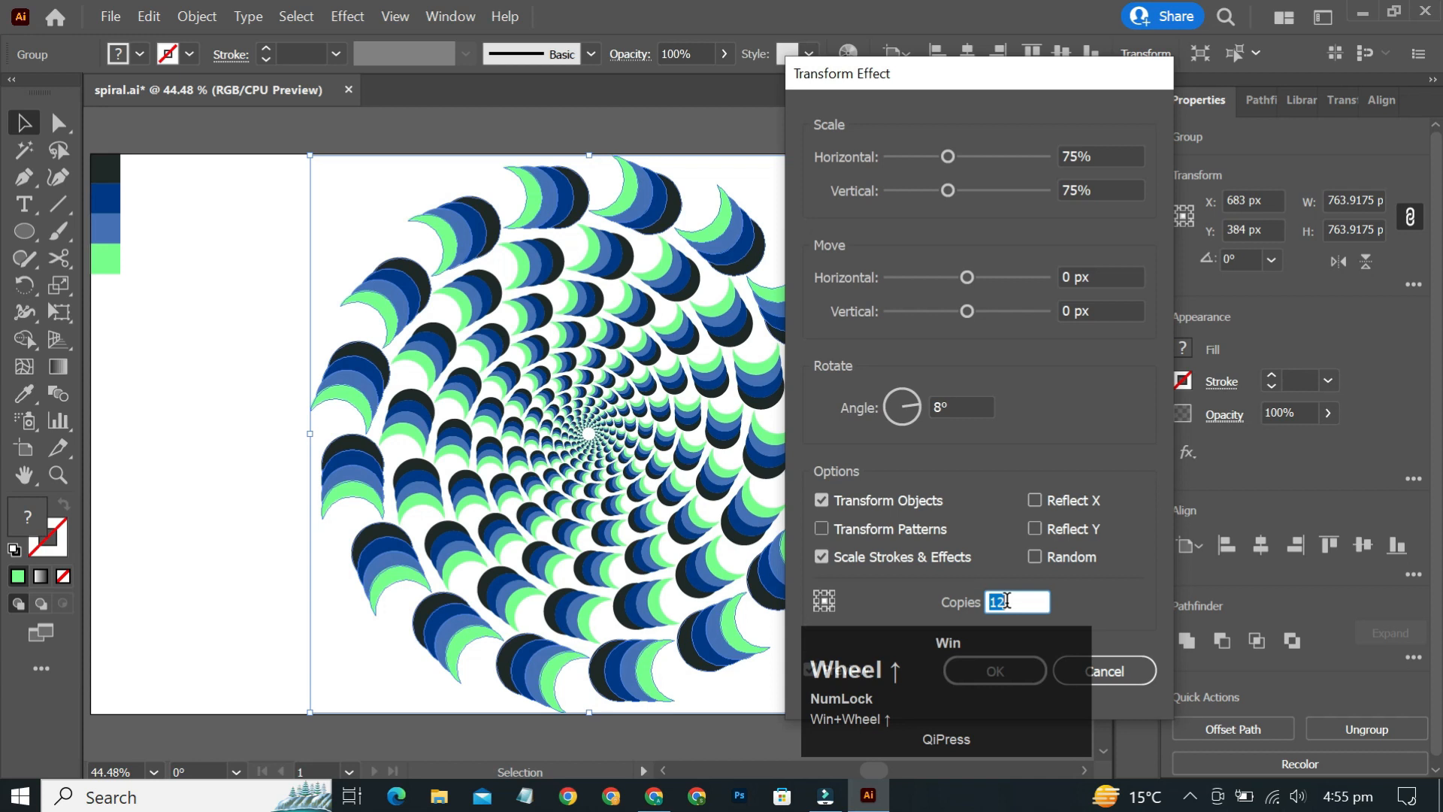
pyautogui.click(959, 406)
pyautogui.scroll(1, 959, 405)
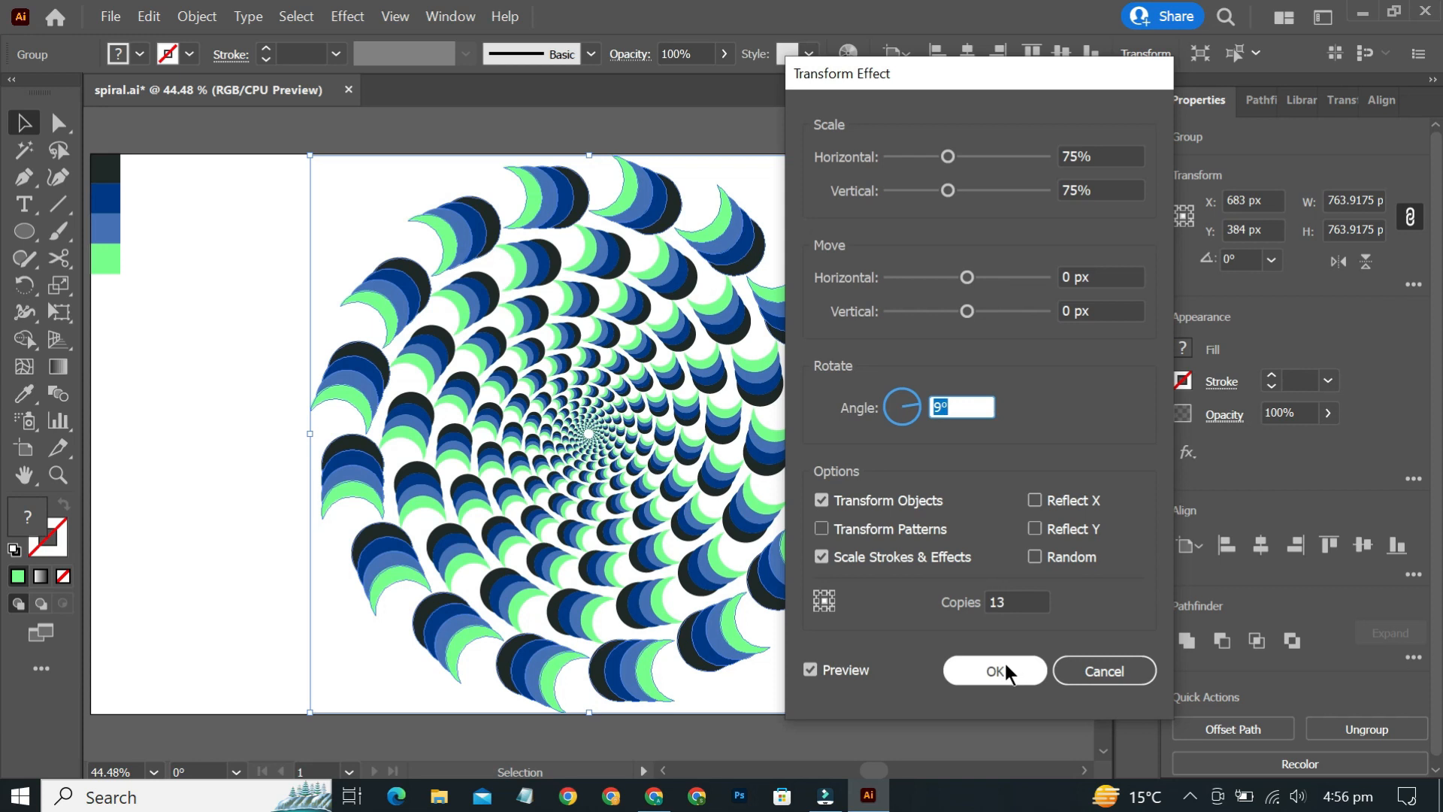
pyautogui.click(997, 670)
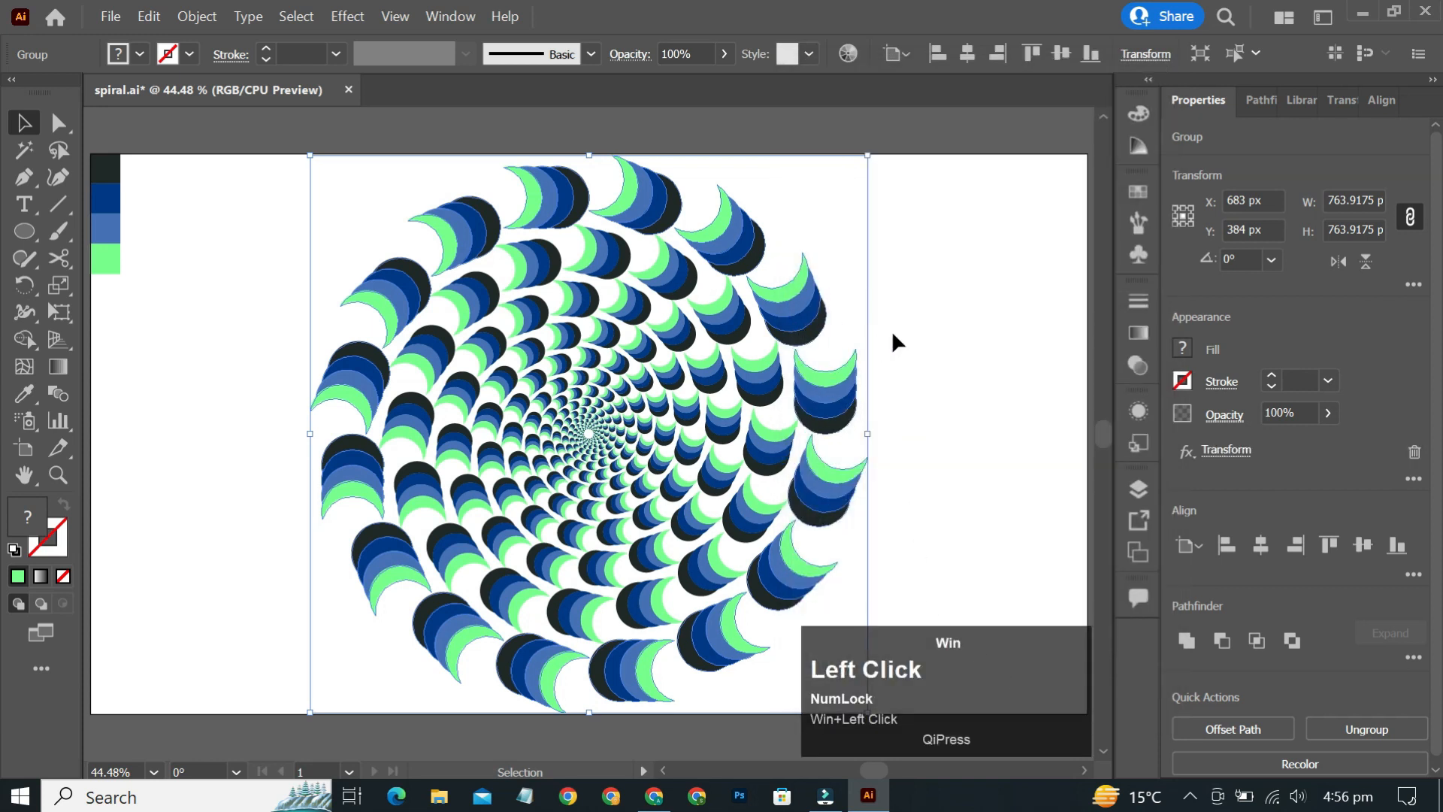
# - Deselect the artwork and zoom into the spiral's centre to inspect the detail, then fit the artboard in the window
pyautogui.click(893, 336)
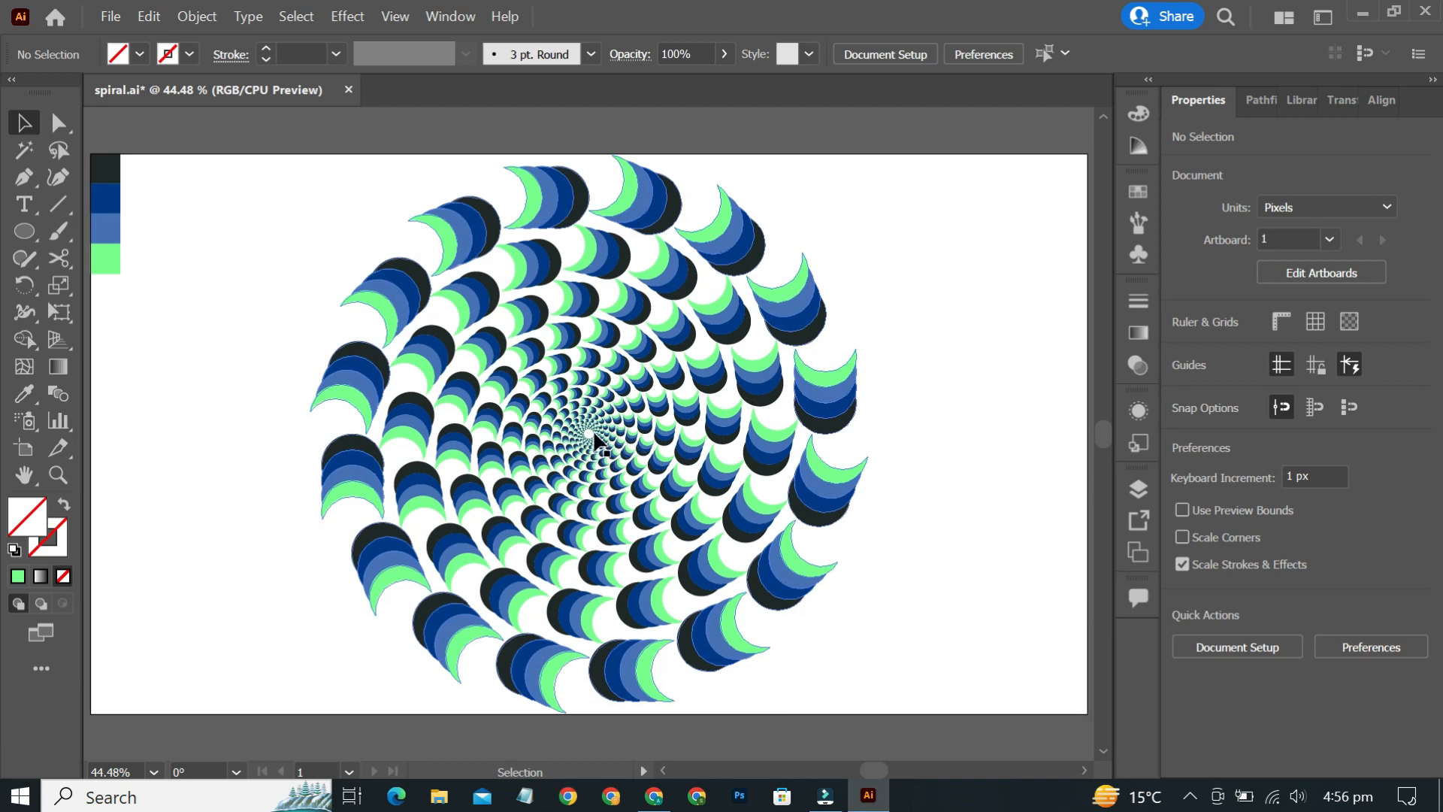
pyautogui.click(590, 434)
pyautogui.scroll(3, 591, 440)
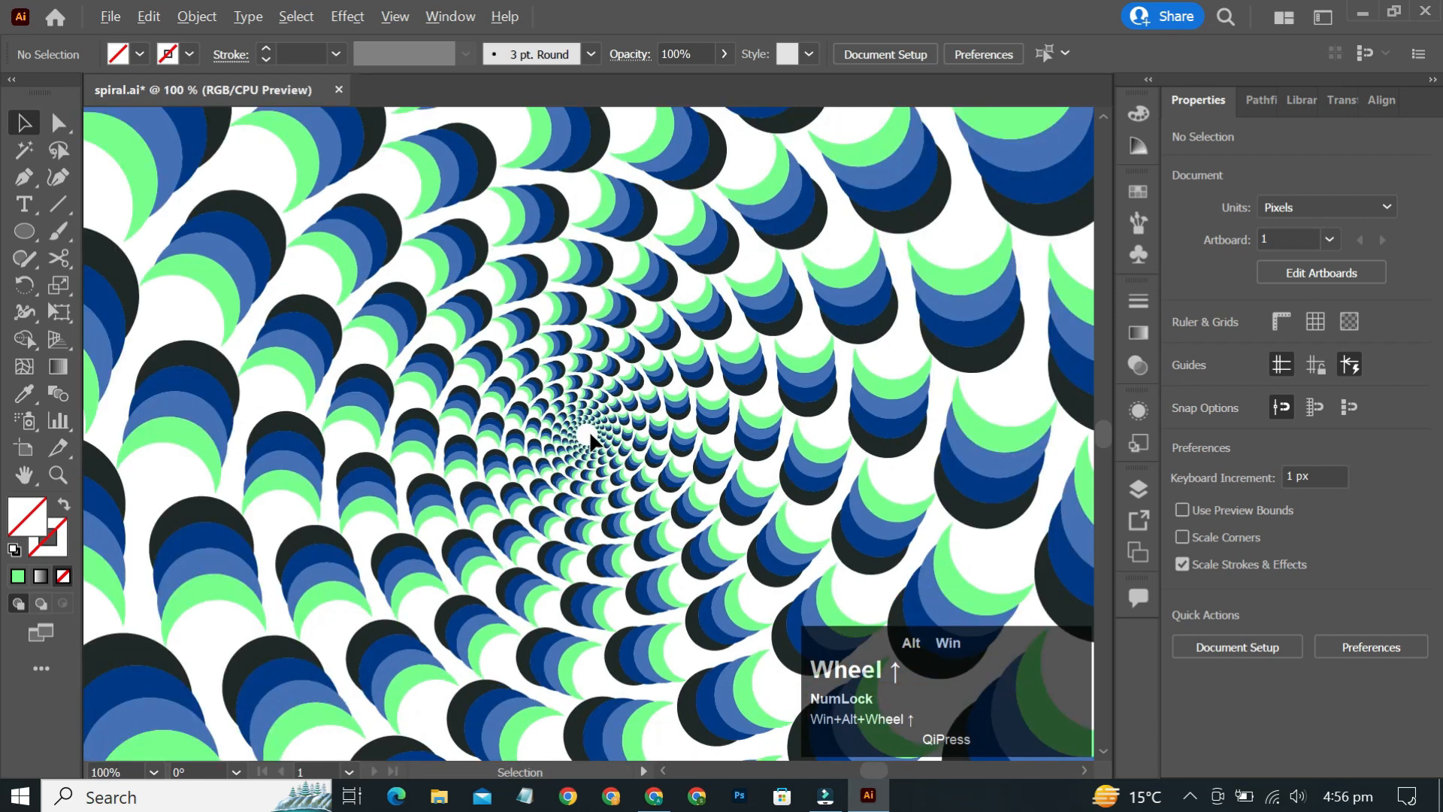
pyautogui.scroll(2, 590, 435)
pyautogui.scroll(3, 580, 433)
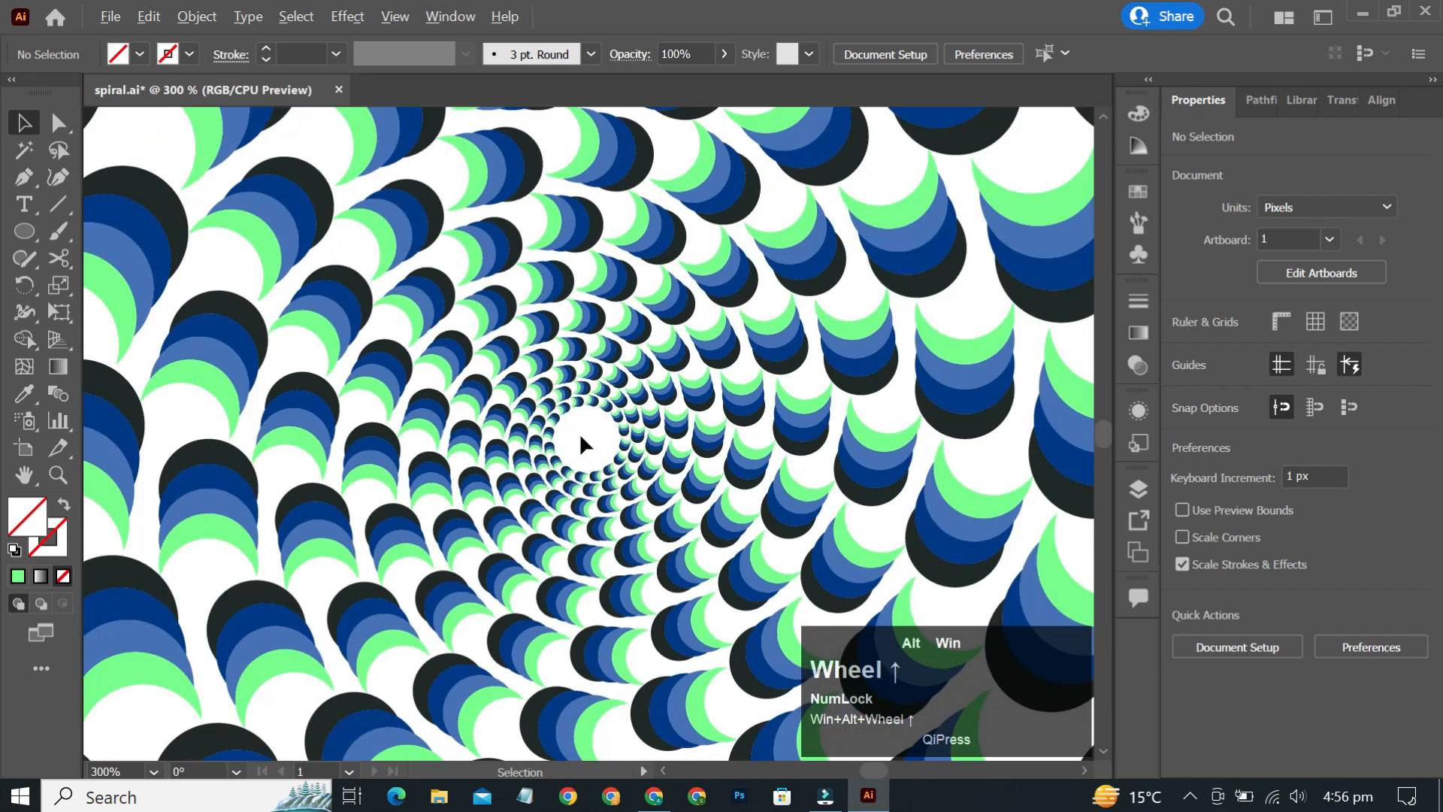
pyautogui.scroll(2, 578, 433)
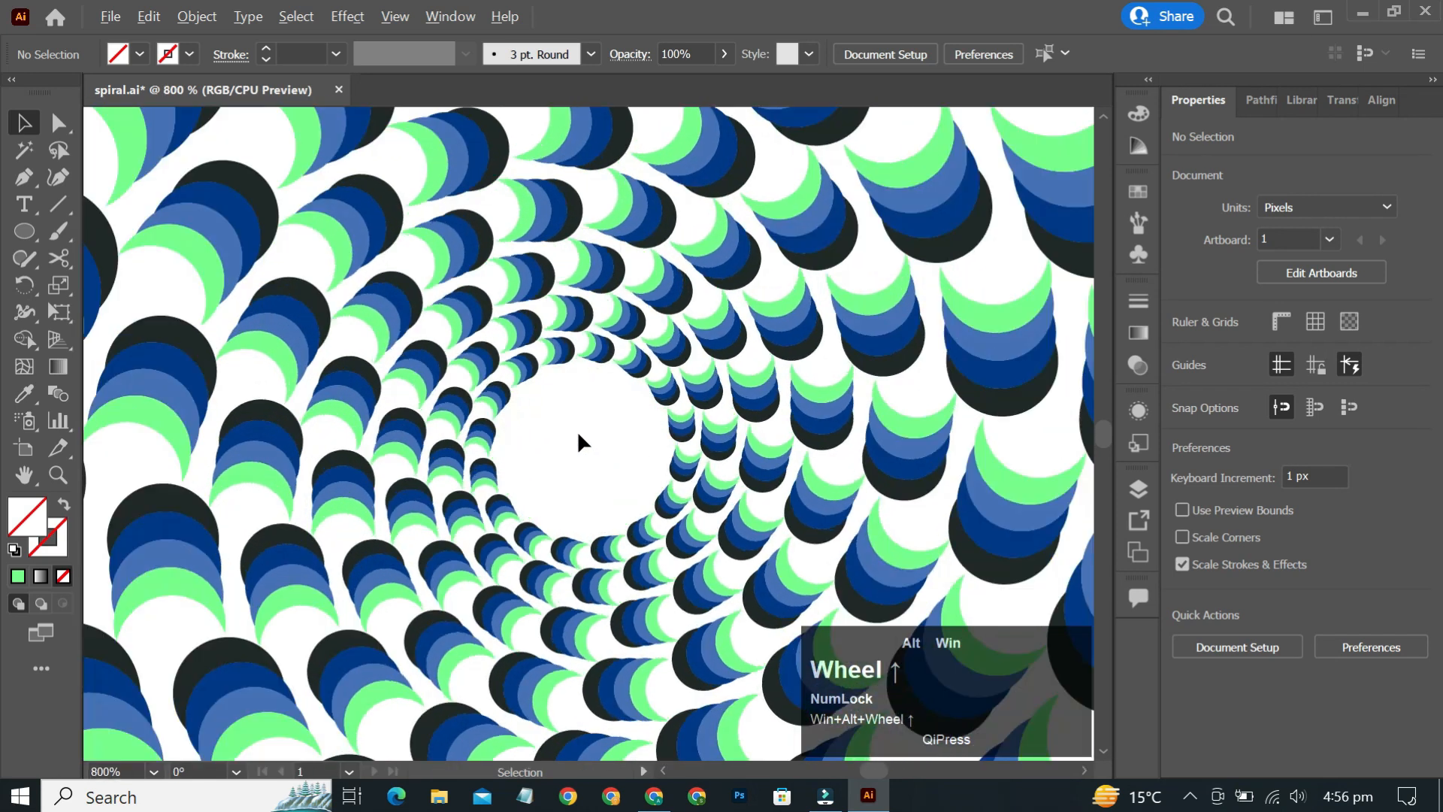
pyautogui.scroll(-3, 578, 432)
pyautogui.scroll(-4, 576, 428)
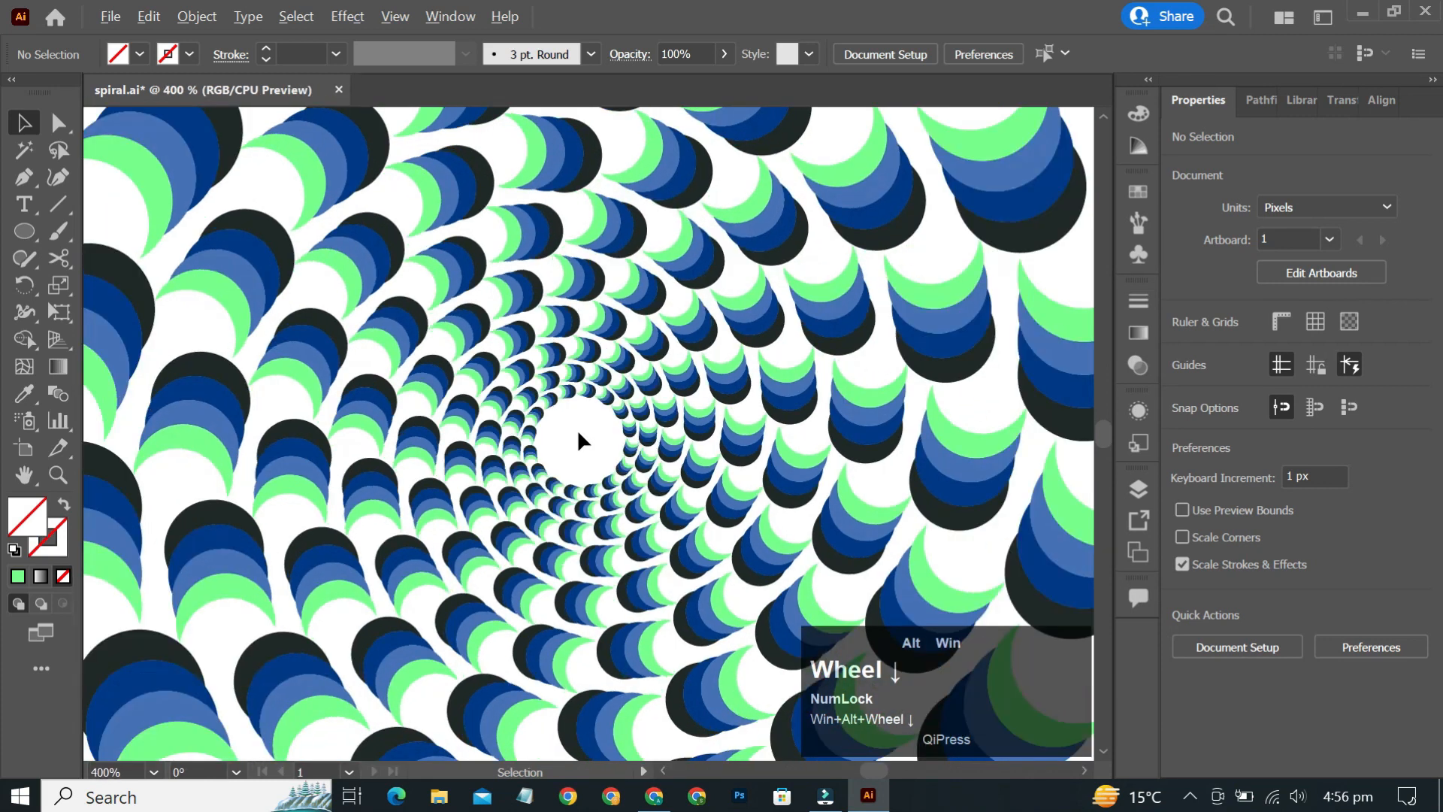
pyautogui.scroll(-2, 577, 434)
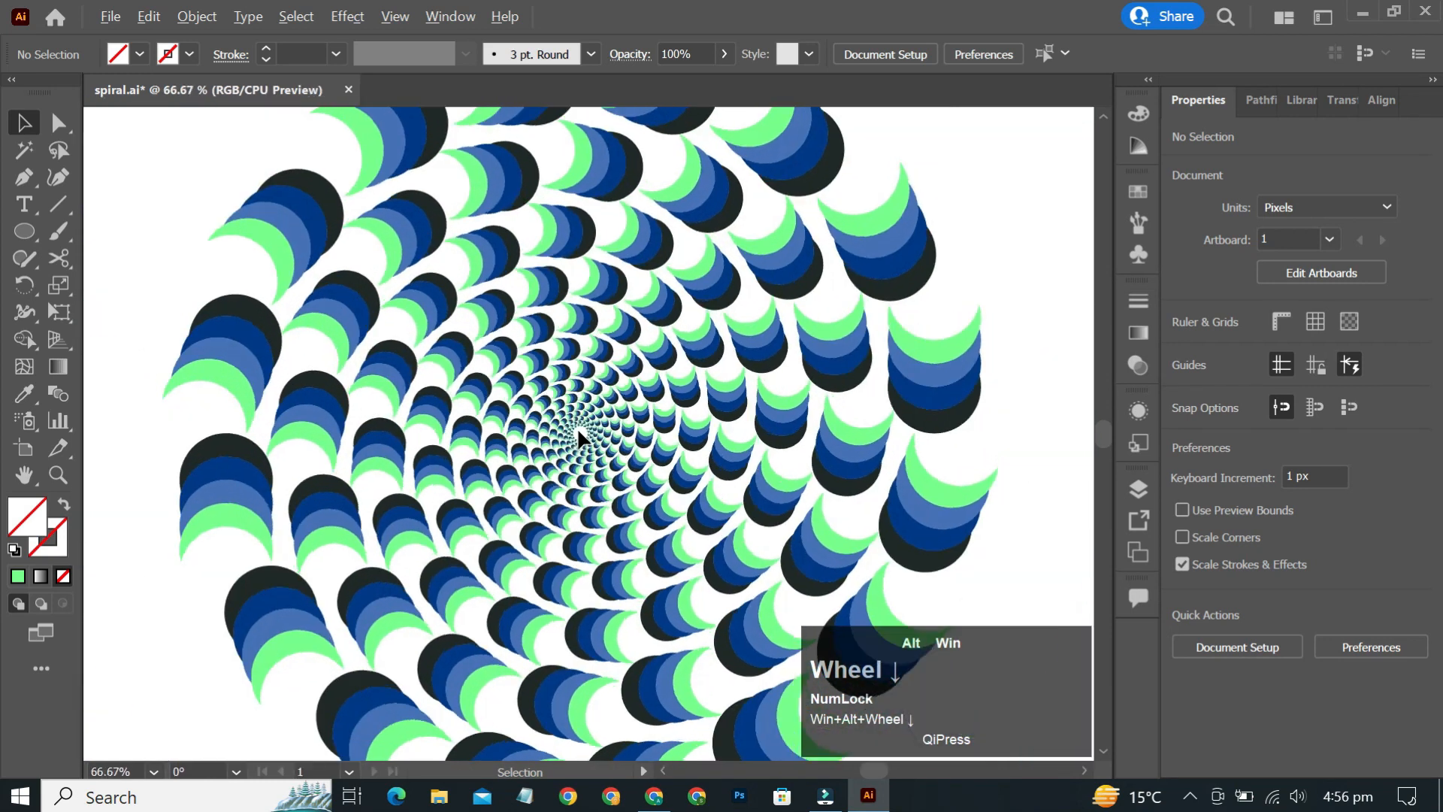
pyautogui.scroll(-1, 577, 434)
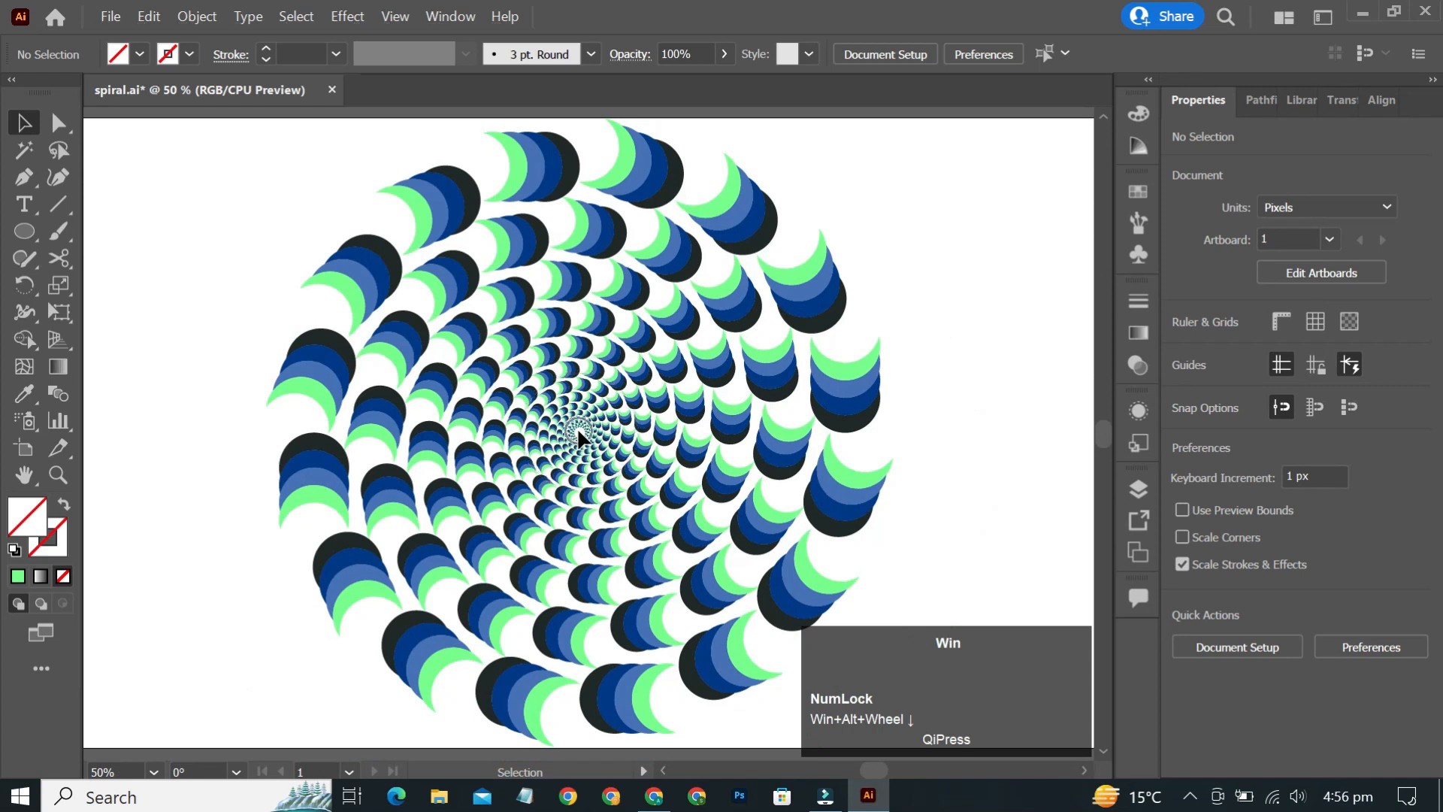
pyautogui.press('super+ctrl+0')
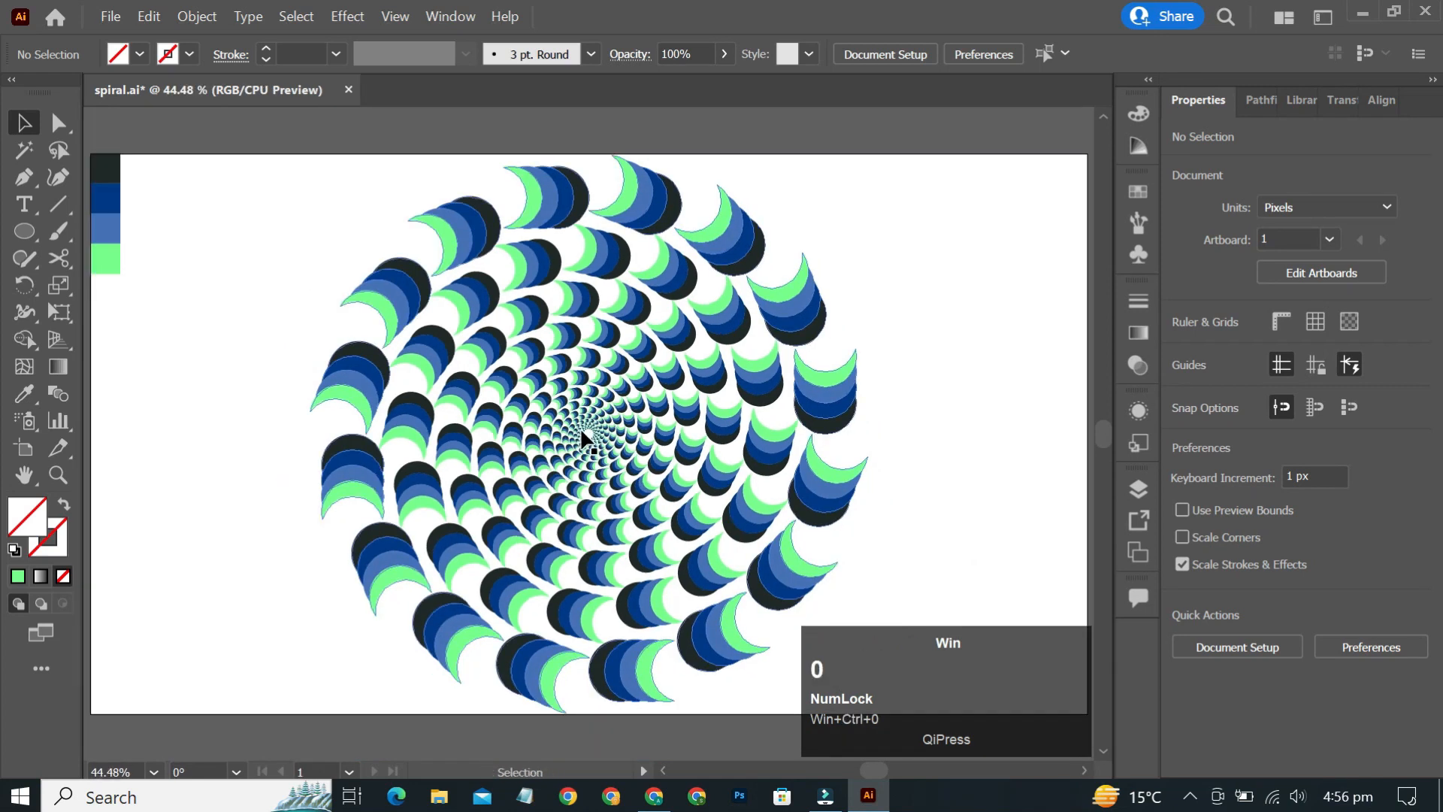